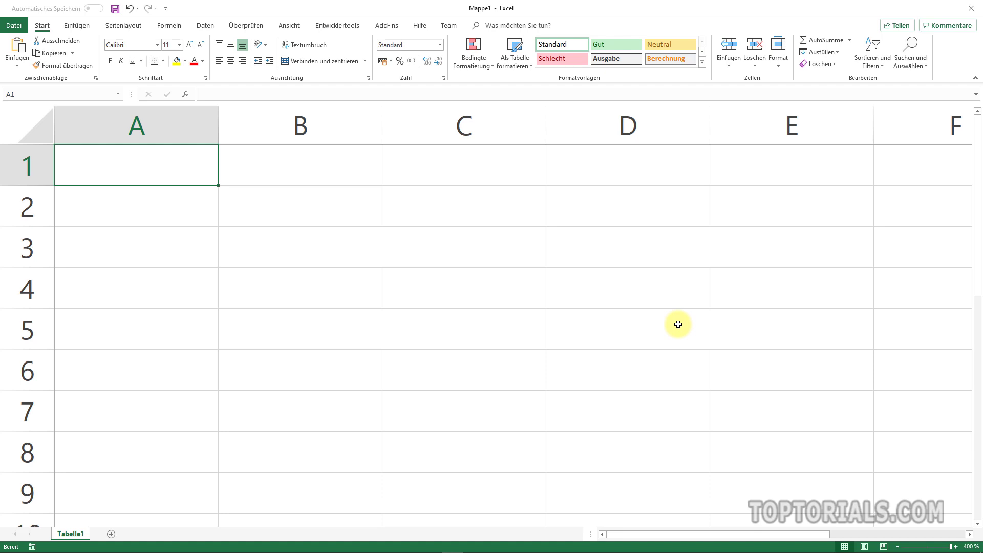
# Enter the year 2019 in A1, the label 'Monat:' in A2 and month 2 in B2
pyautogui.write('201')
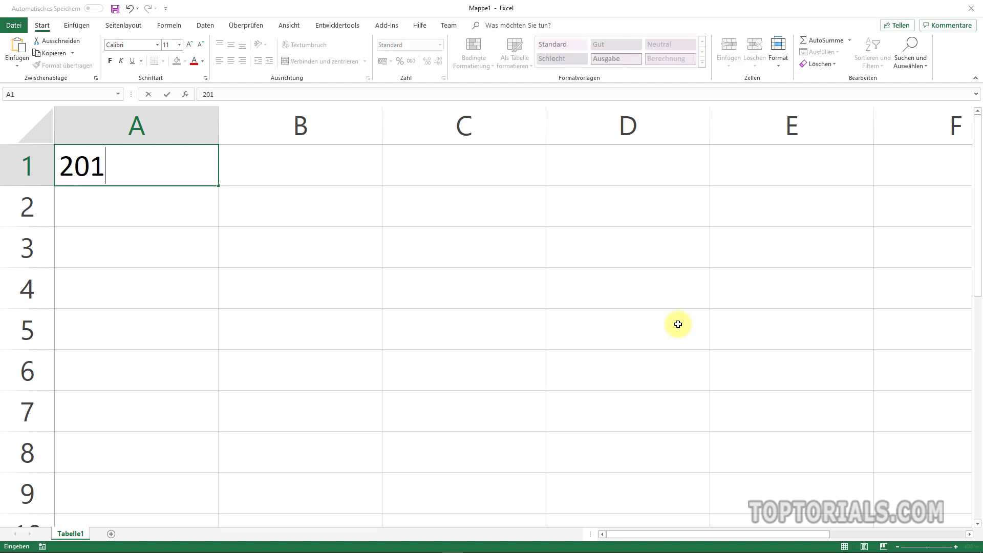
pyautogui.write('9')
pyautogui.press('Return')
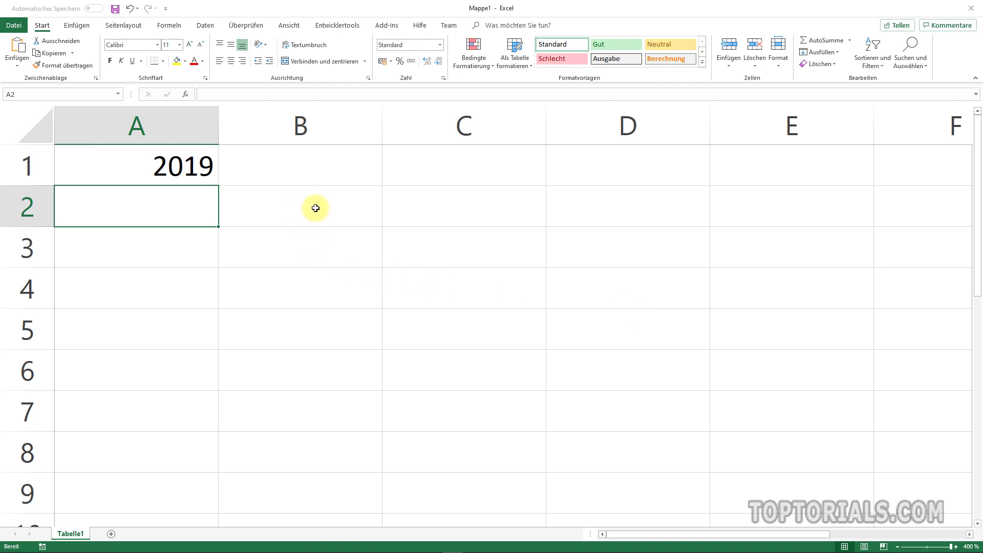
pyautogui.click(293, 210)
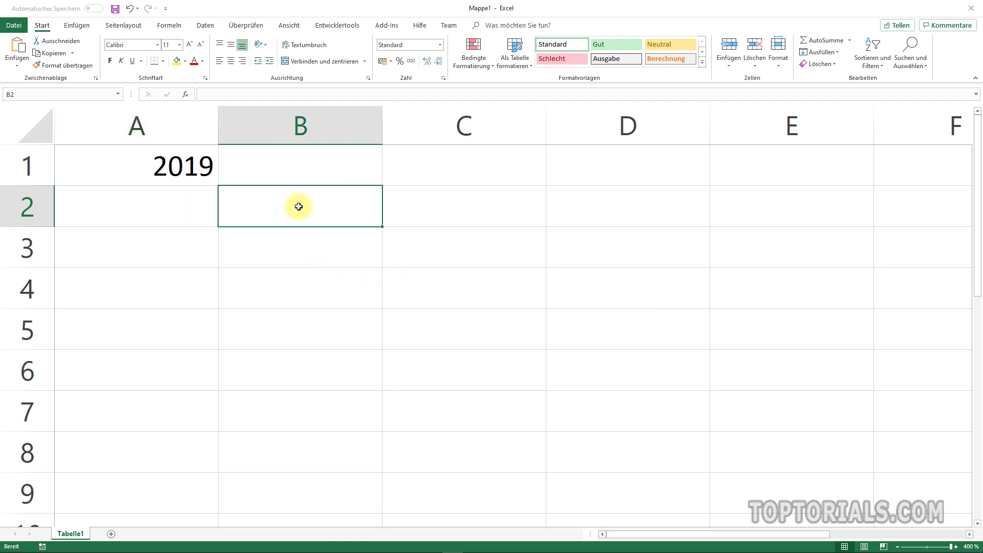
pyautogui.click(210, 206)
pyautogui.write('Ma')
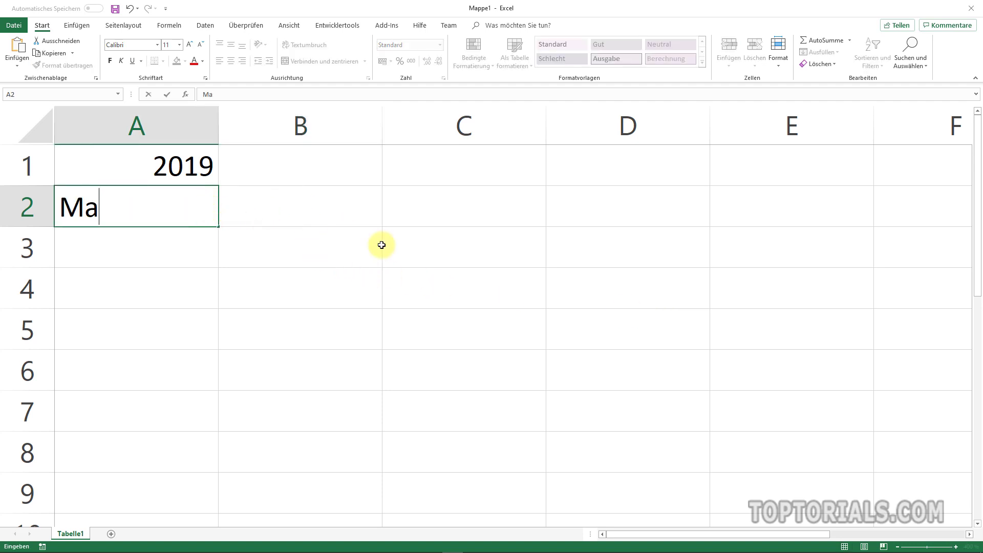
pyautogui.press('BackSpace')
pyautogui.write('onat:')
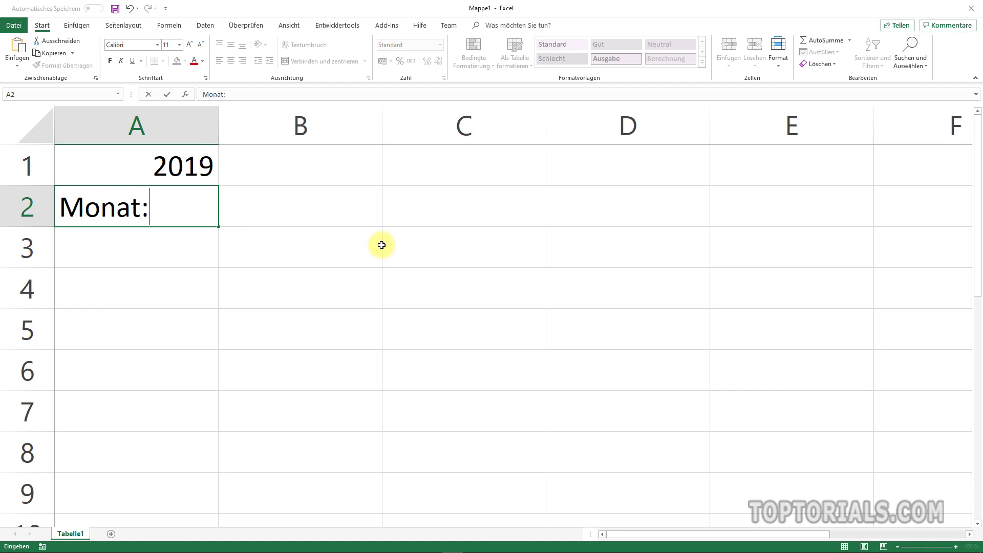
pyautogui.press('Tab')
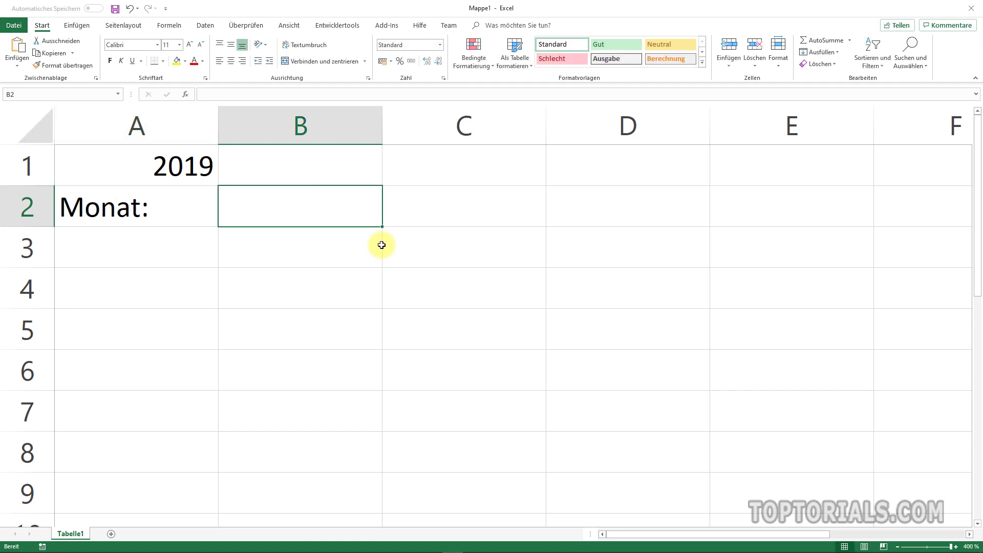
pyautogui.write('2')
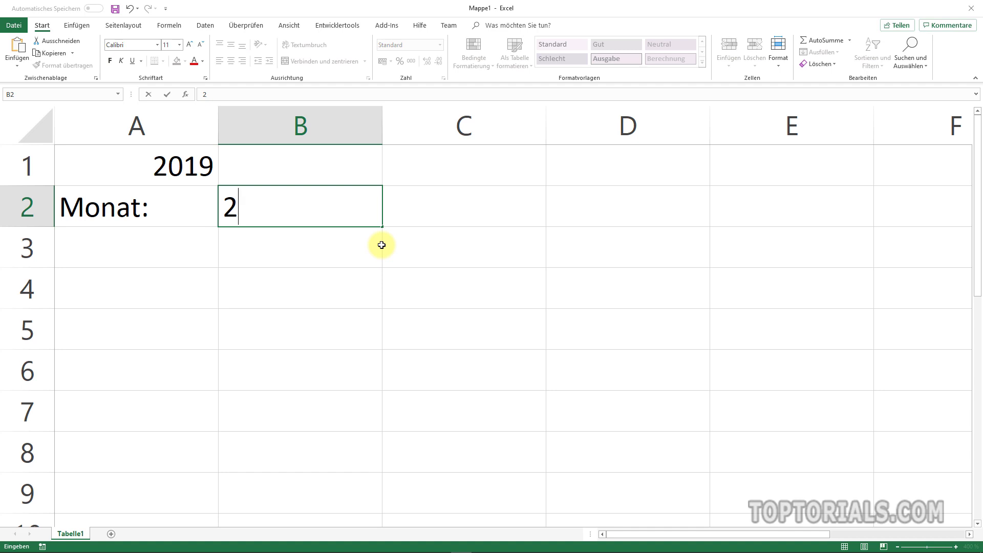
# Add the column heading 'Tage' in cell B4
pyautogui.click(134, 293)
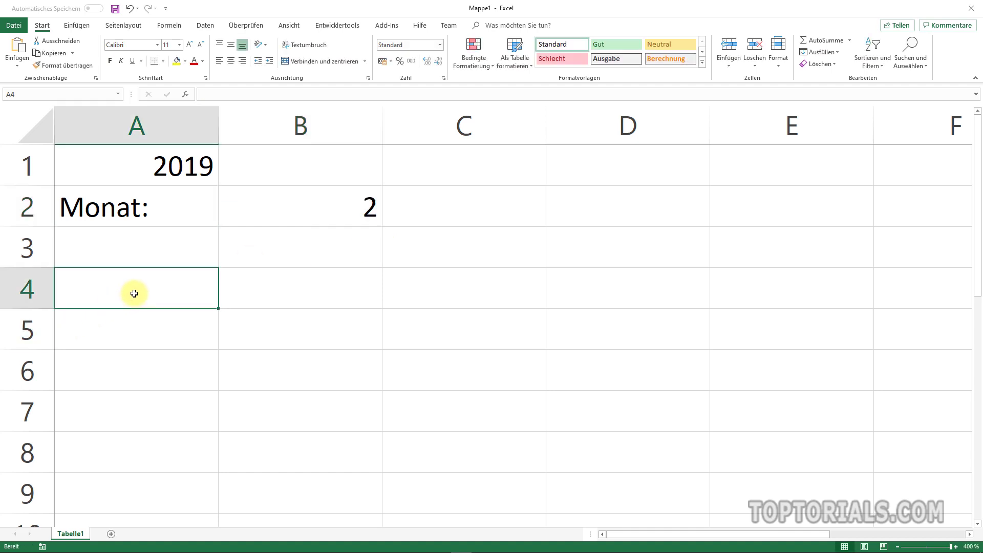
pyautogui.click(288, 292)
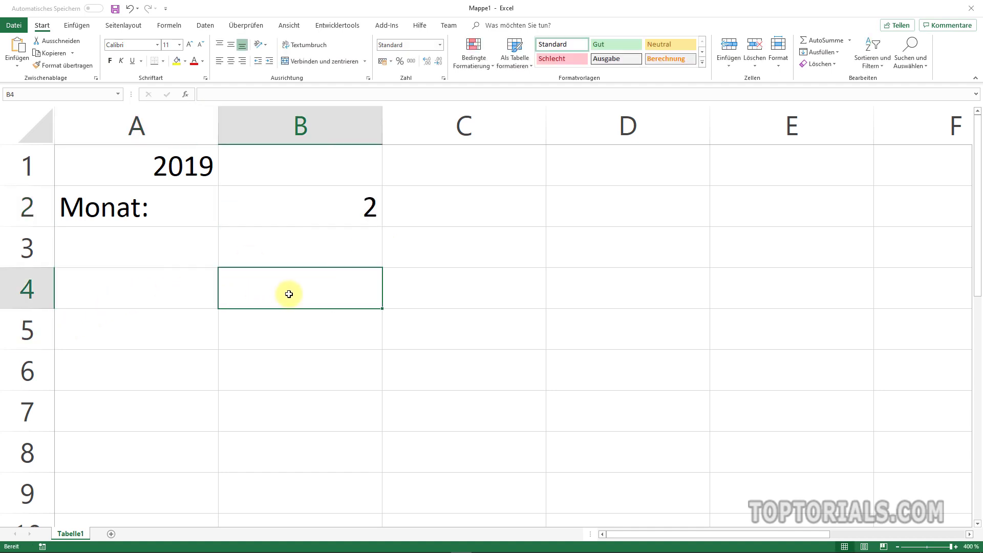
pyautogui.click(162, 289)
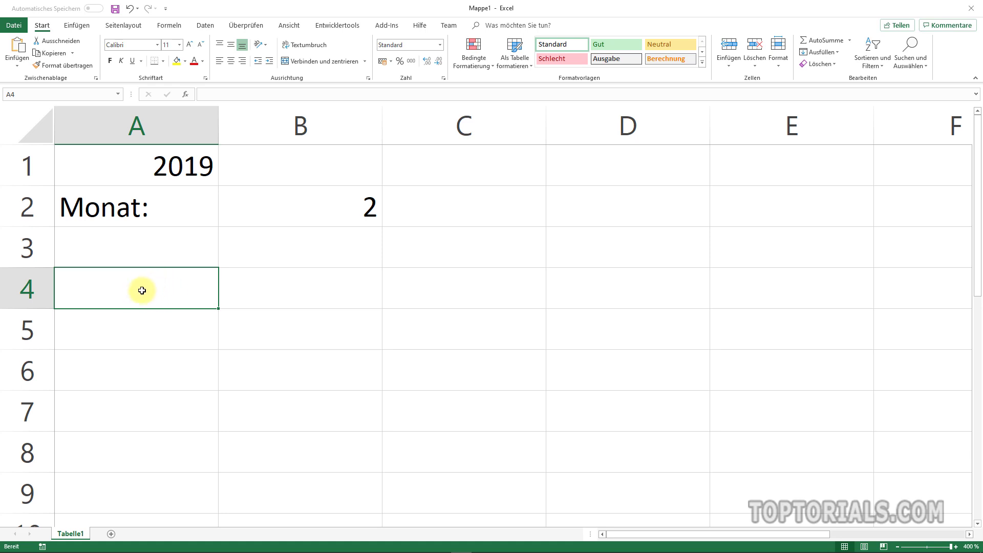
pyautogui.click(306, 302)
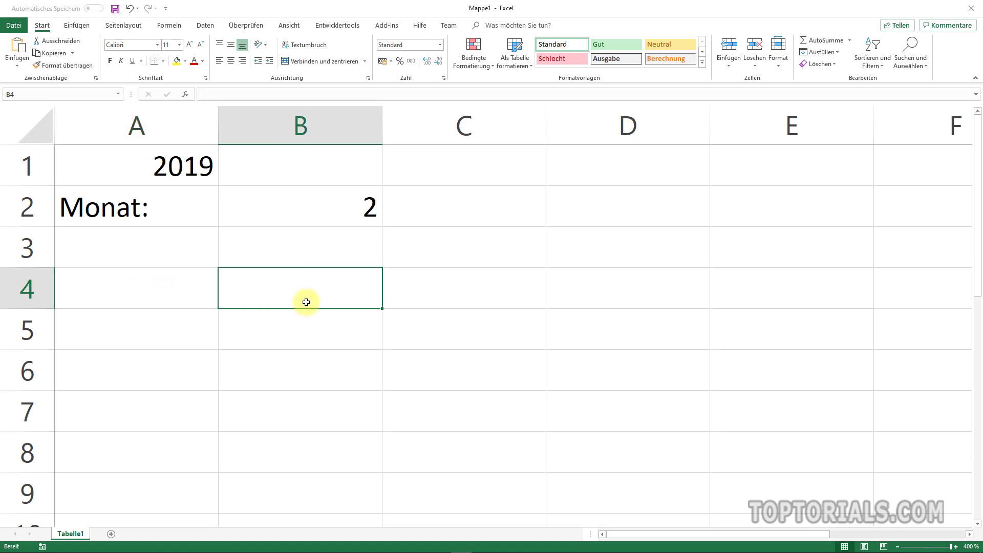
pyautogui.write('Tage')
pyautogui.press('Return')
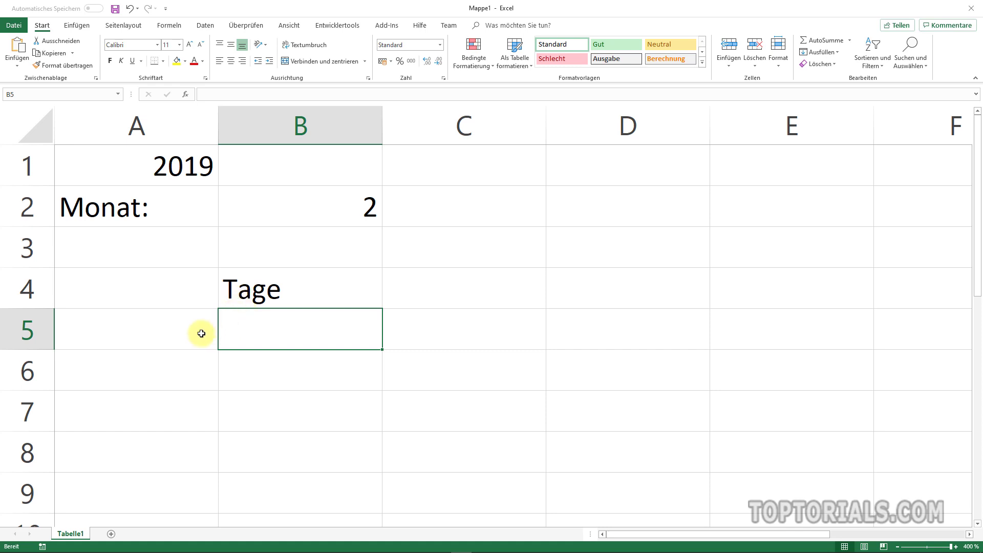
# Merge cells A5 and B5 into one centred cell with Verbinden und zentrieren
pyautogui.click(173, 333)
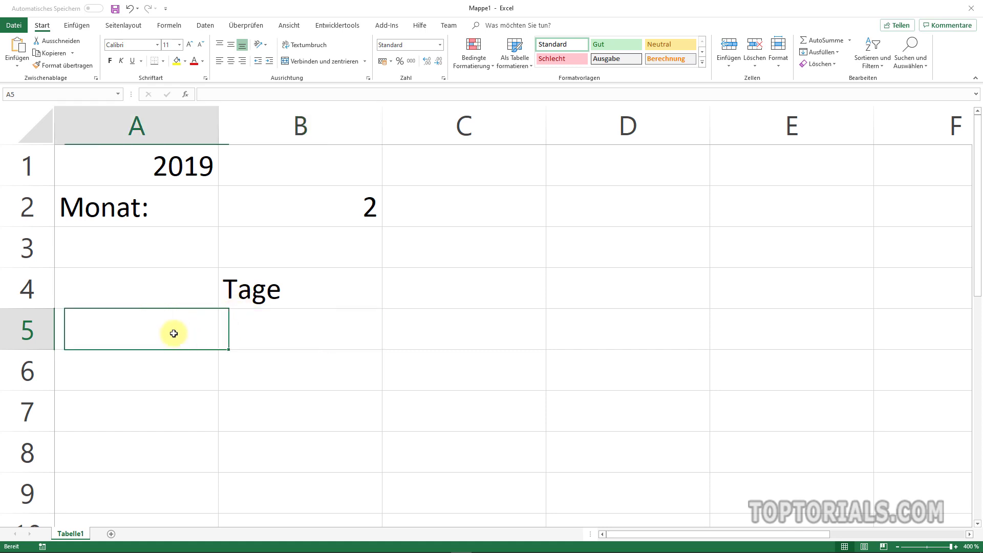
pyautogui.moveTo(173, 333); pyautogui.dragTo(262, 333)
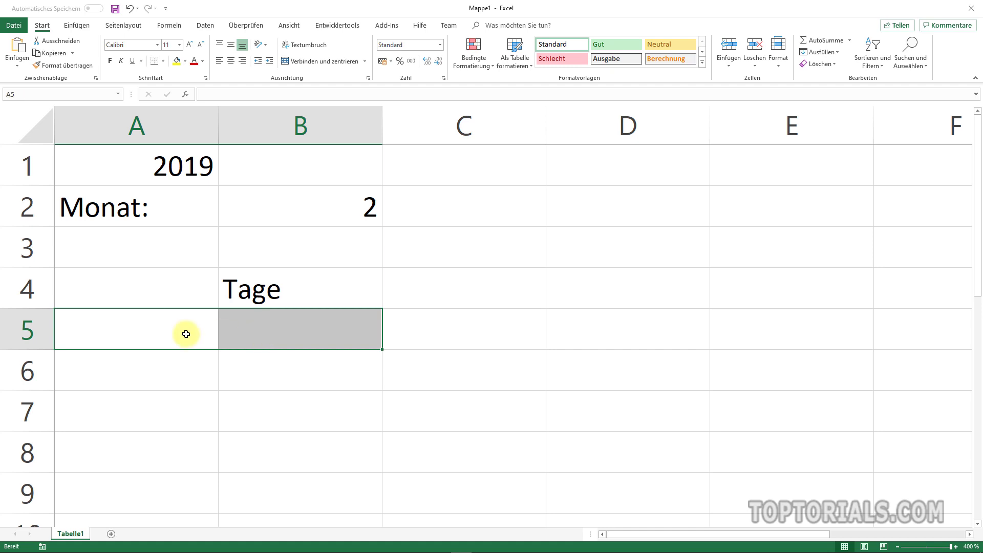
pyautogui.click(153, 334)
pyautogui.moveTo(150, 334); pyautogui.dragTo(259, 329)
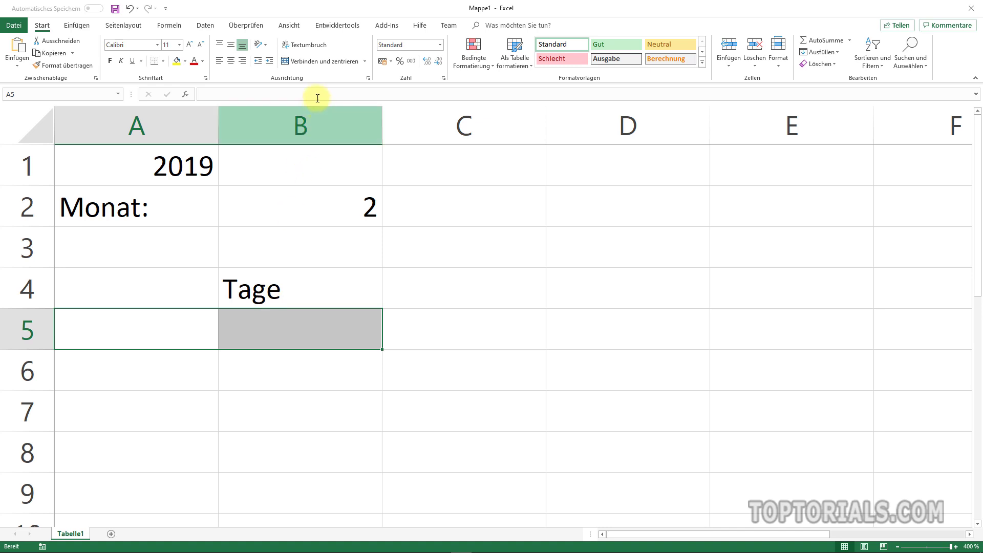
pyautogui.click(305, 60)
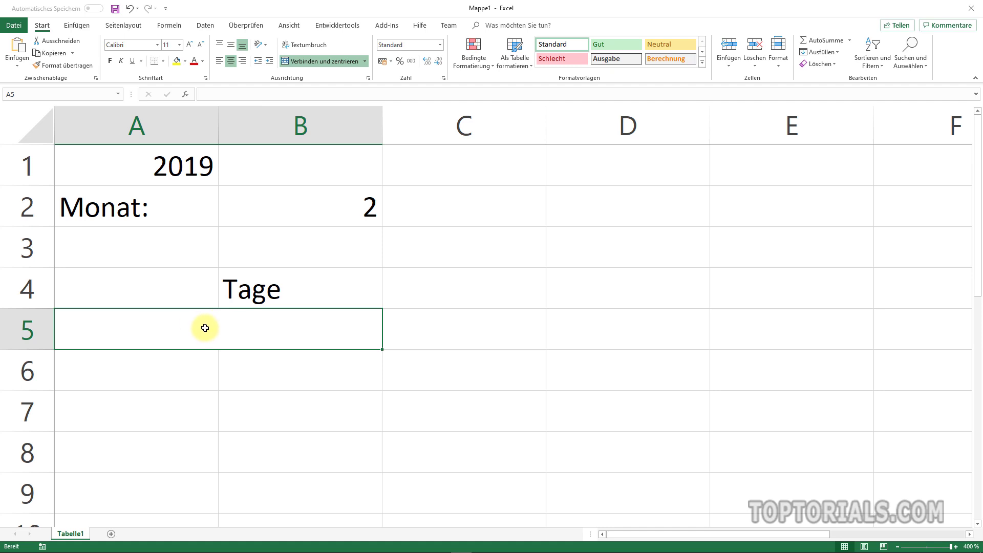
pyautogui.click(289, 366)
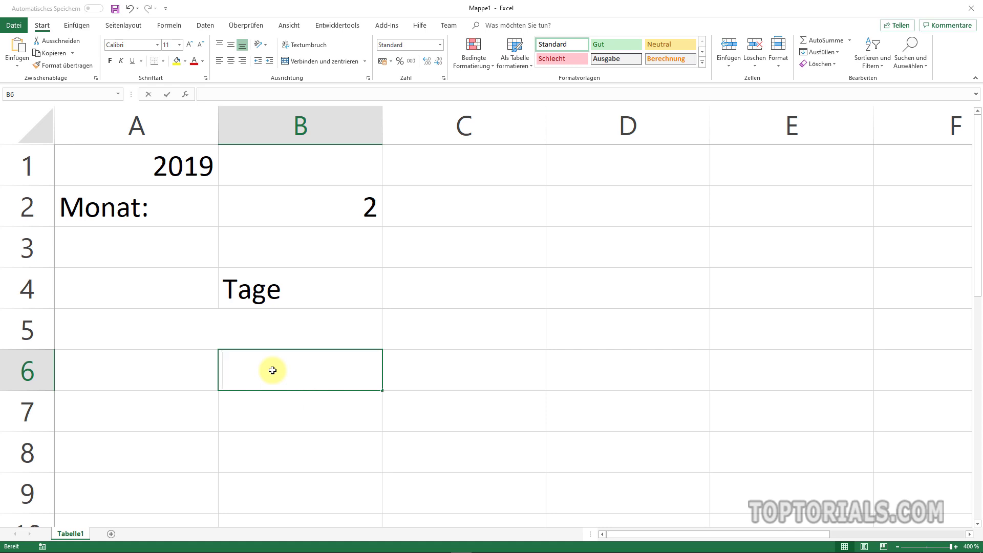
# Enter =DATUM(A1;B2;1) in B6 so it shows the month's first day, 01.02.2019
pyautogui.write('=DA')
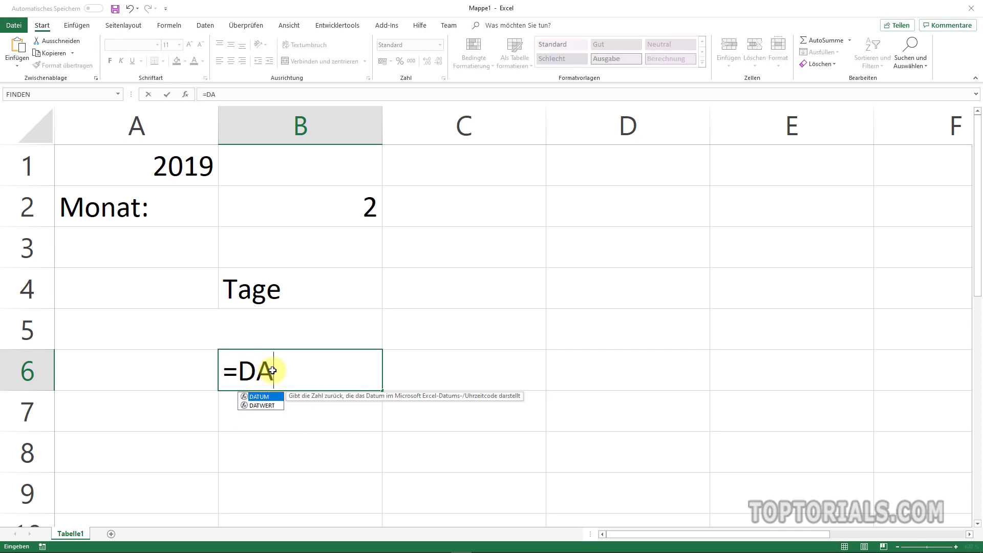
pyautogui.write('TUM(')
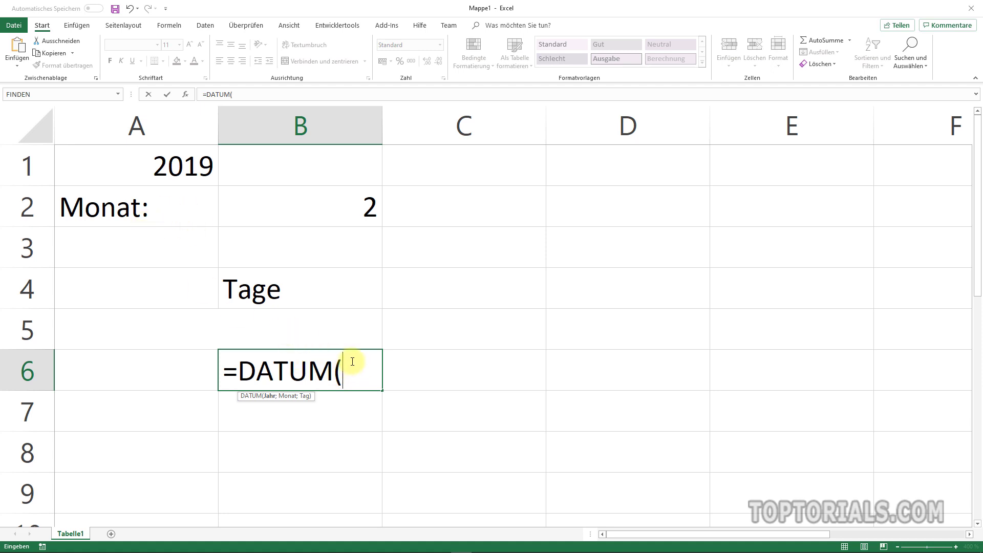
pyautogui.click(157, 169)
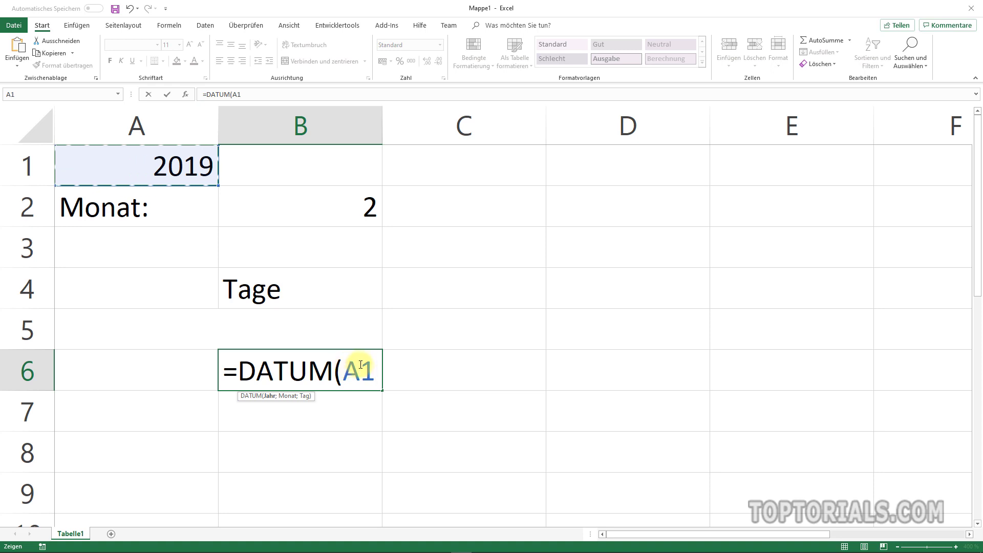
pyautogui.write(';')
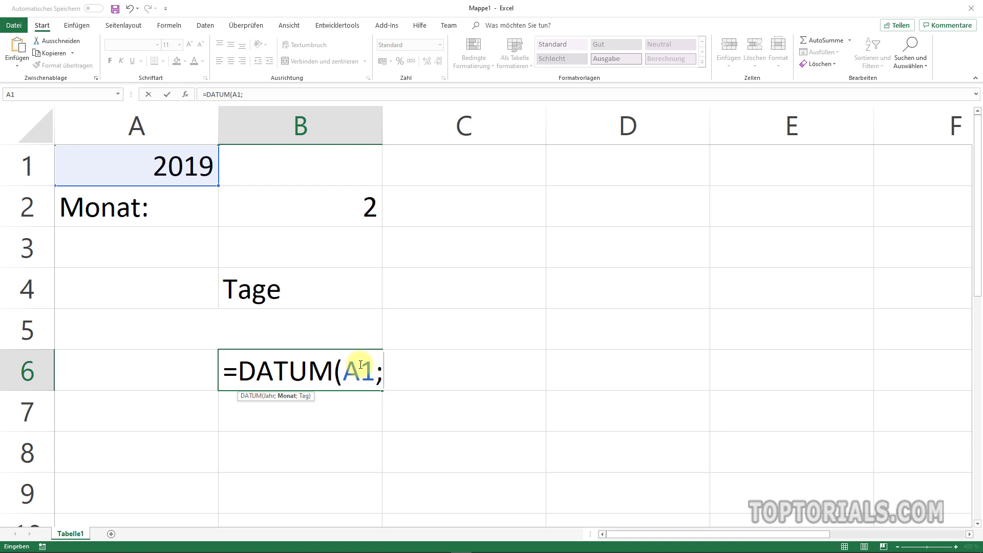
pyautogui.click(319, 202)
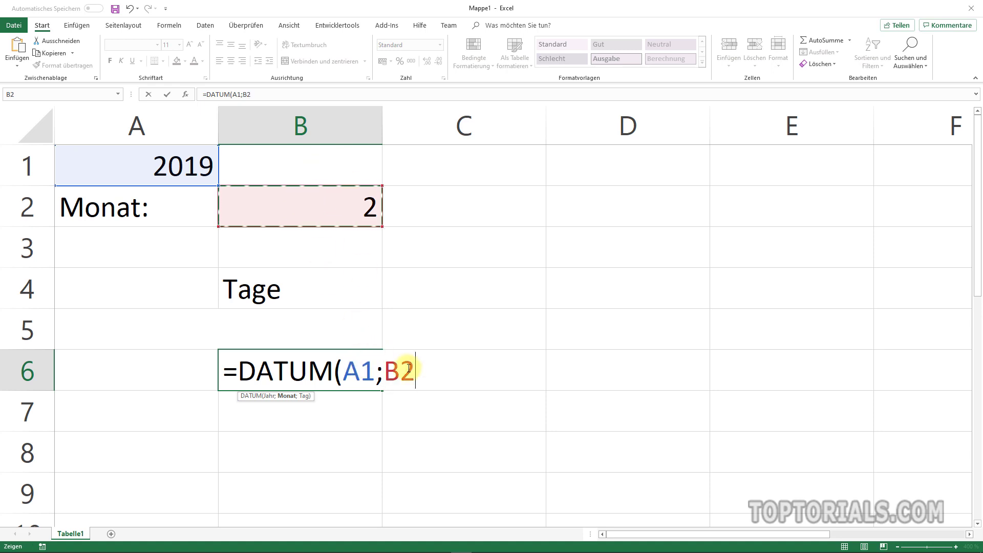
pyautogui.write(';')
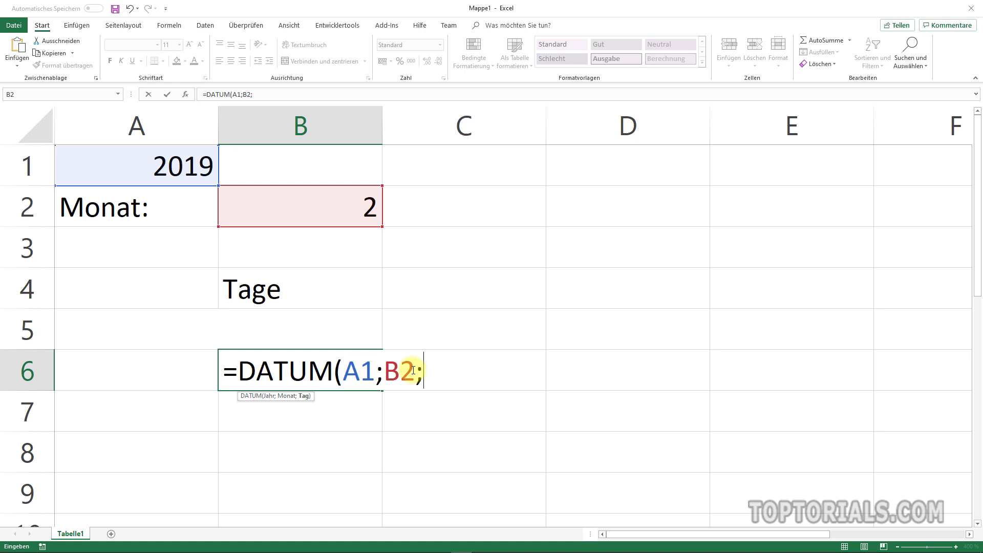
pyautogui.write('1')
pyautogui.write(')')
pyautogui.press('Return')
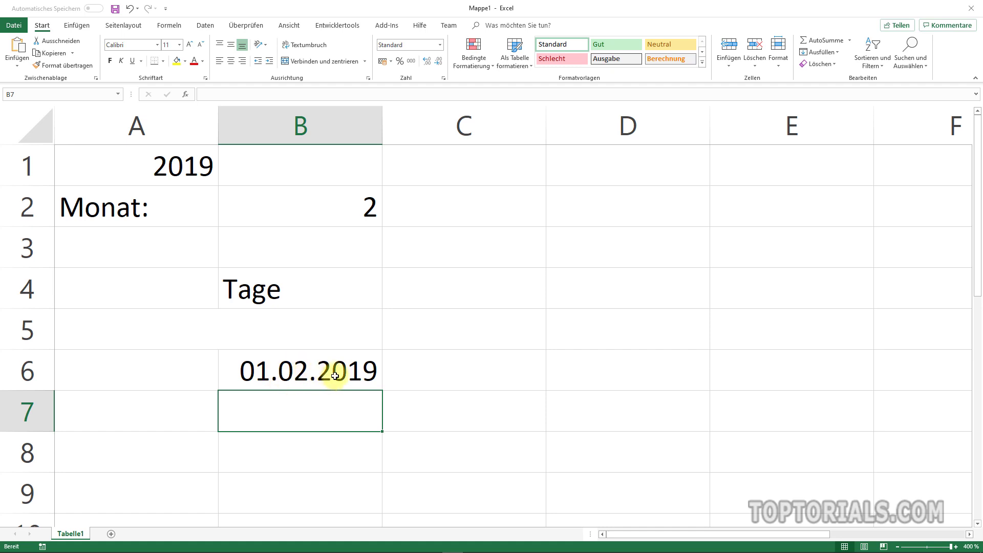
pyautogui.click(161, 165)
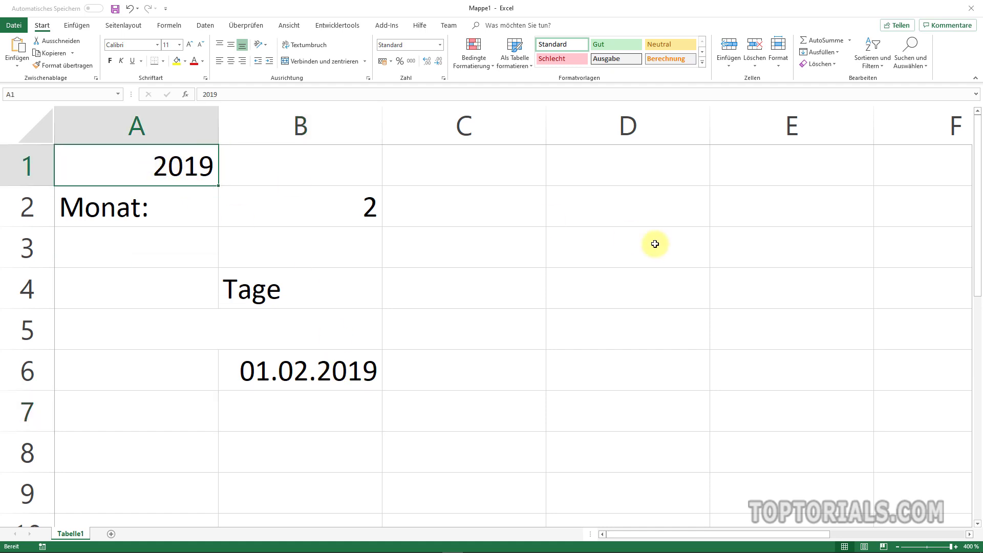
pyautogui.write('2020')
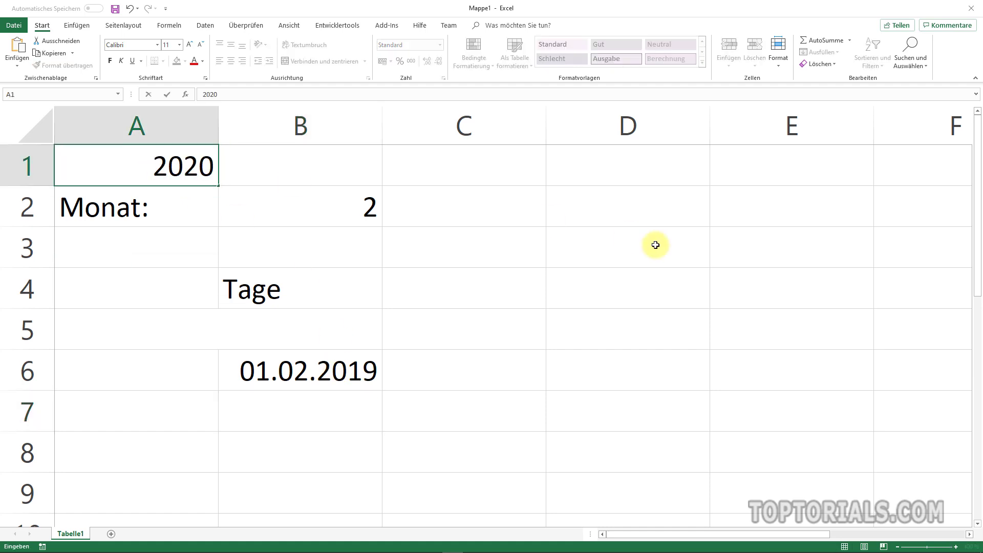
pyautogui.press('Return')
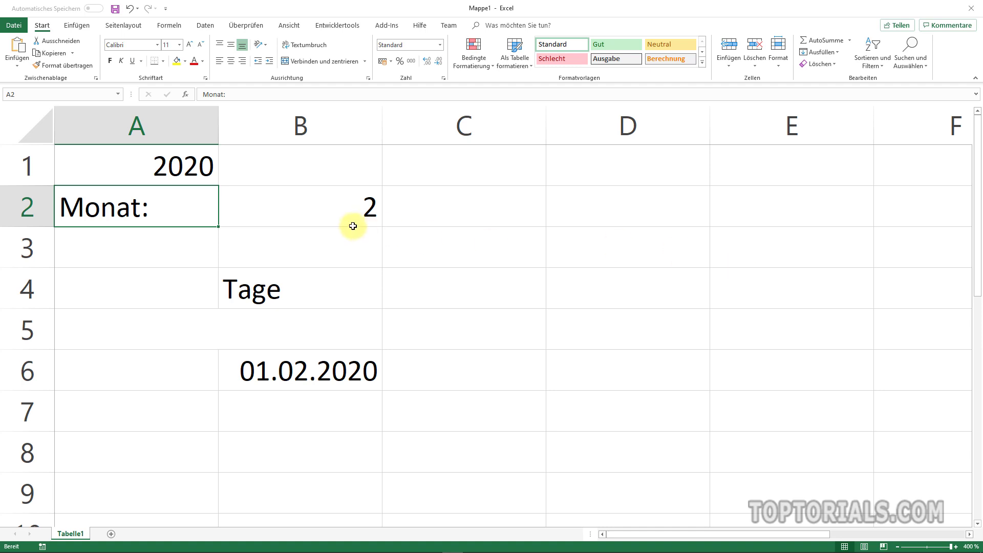
pyautogui.click(334, 201)
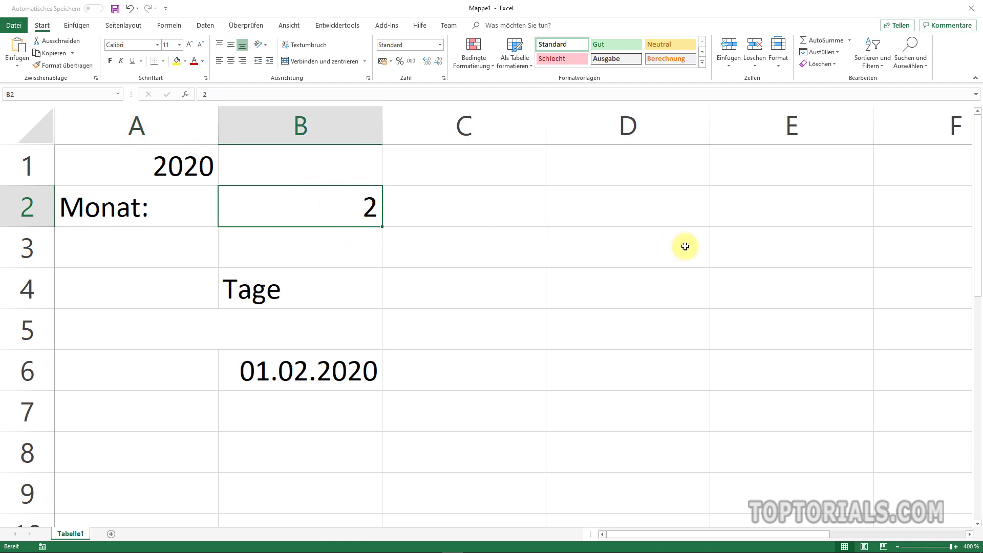
pyautogui.write('1')
pyautogui.press('Return')
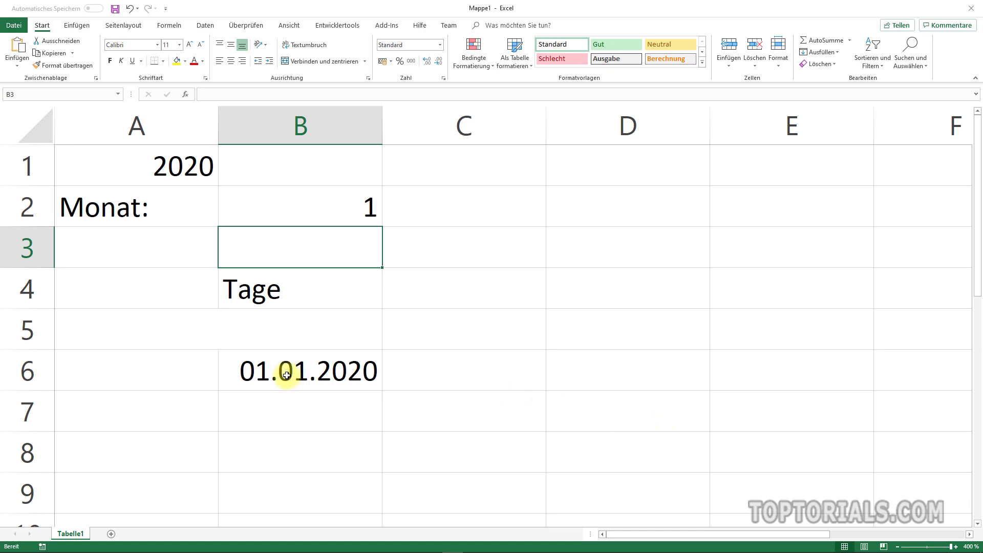
pyautogui.click(283, 407)
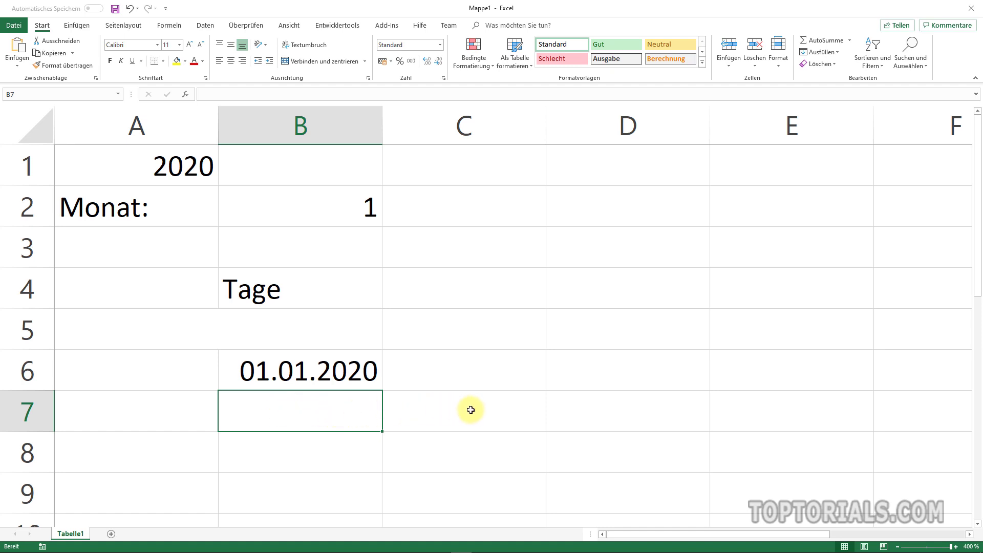
# Enter =B6+1 in B7 to get the following day's date
pyautogui.write('=')
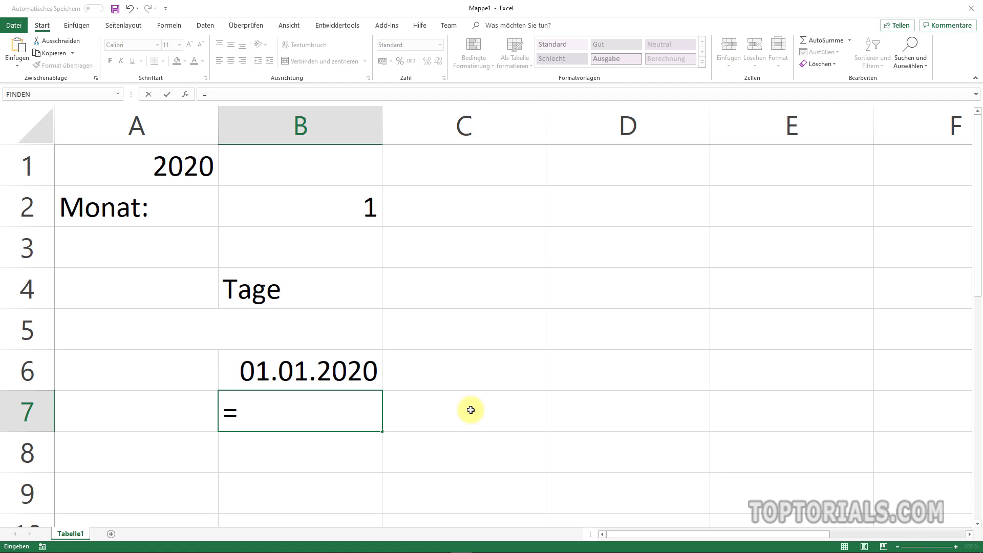
pyautogui.click(289, 373)
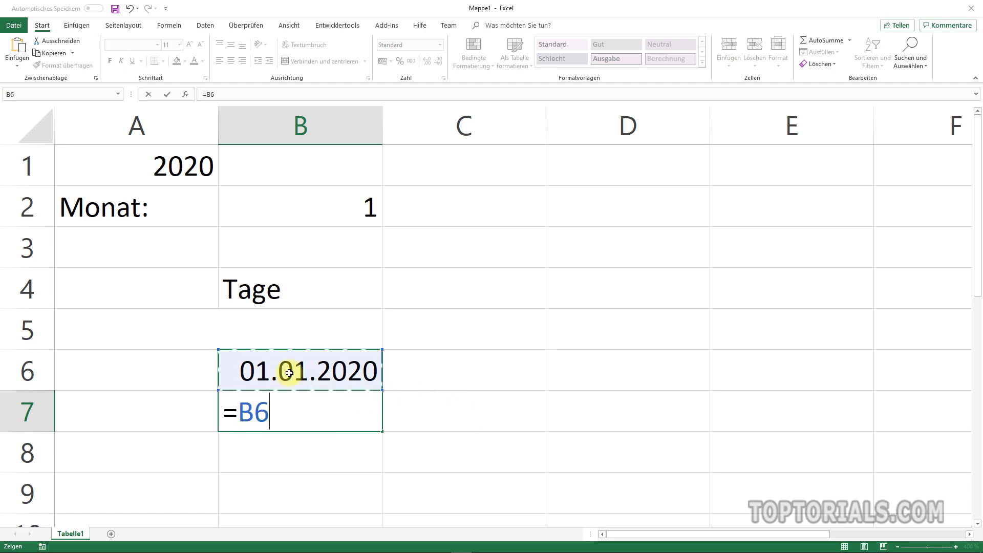
pyautogui.write('+1')
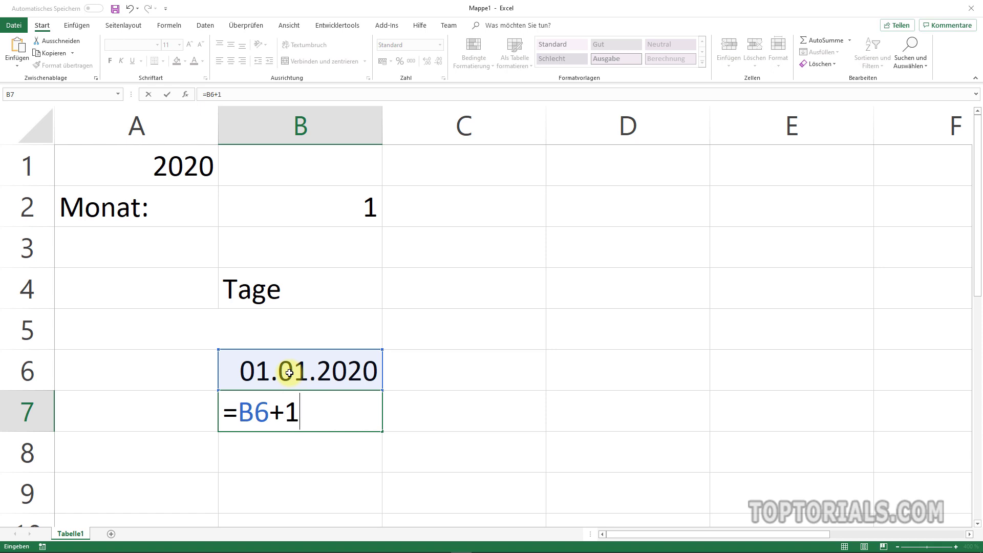
pyautogui.press('Return')
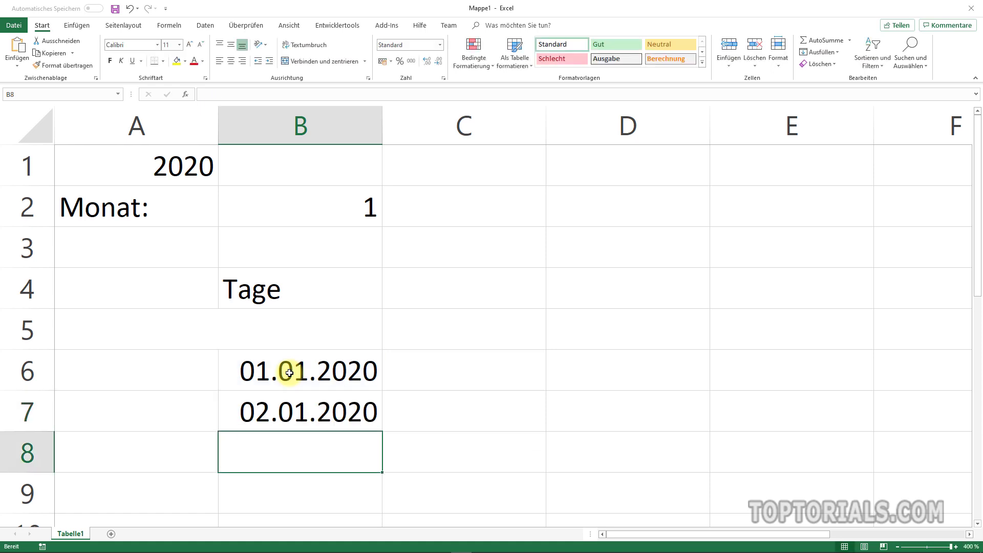
# Fill B7's next-day formula down column B to row 43, ending at 07.02.2020
pyautogui.click(320, 410)
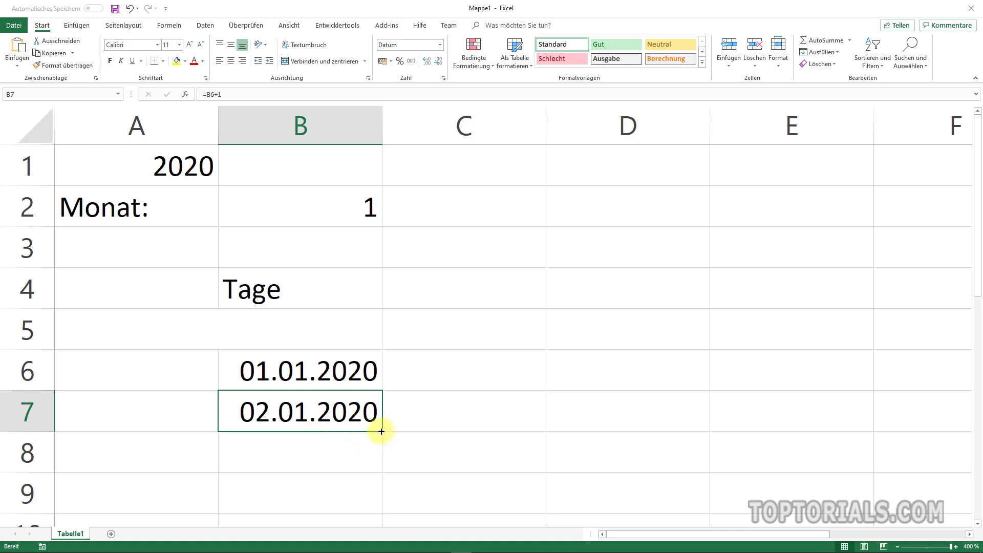
pyautogui.moveTo(381, 432); pyautogui.dragTo(383, 549)
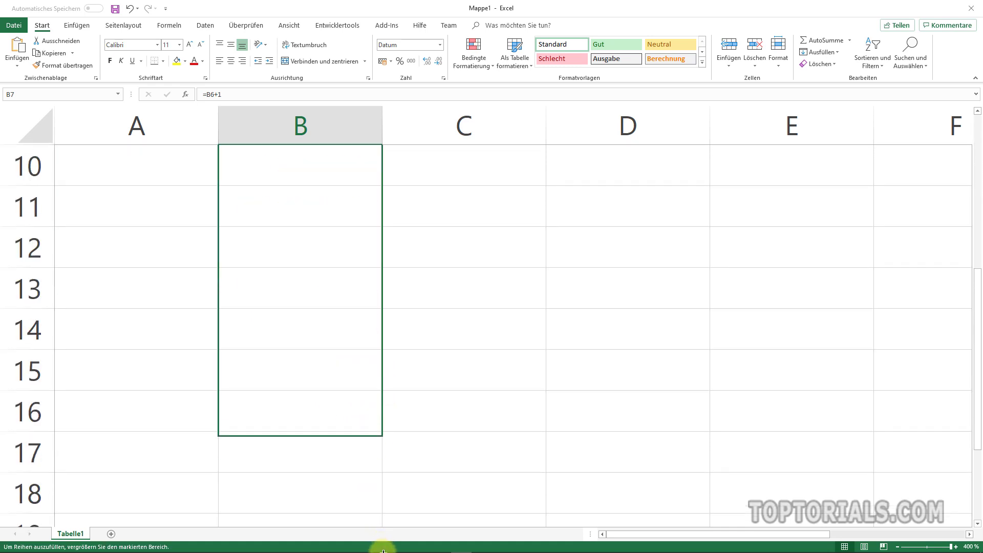
pyautogui.moveTo(383, 548)
pyautogui.mouseDown()
pyautogui.moveTo(362, 100)
pyautogui.moveTo(361, 120)
pyautogui.mouseUp()
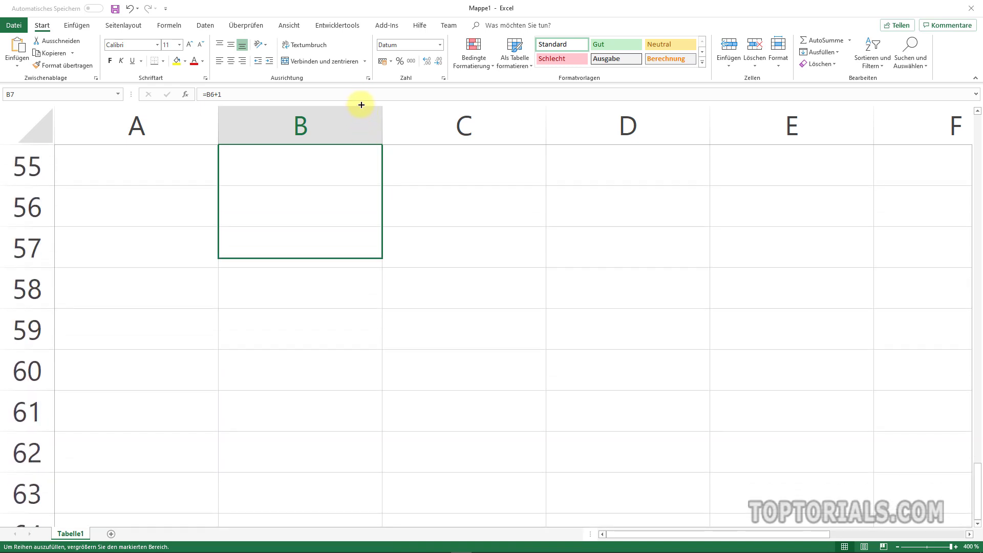
pyautogui.moveTo(361, 110); pyautogui.dragTo(344, 329)
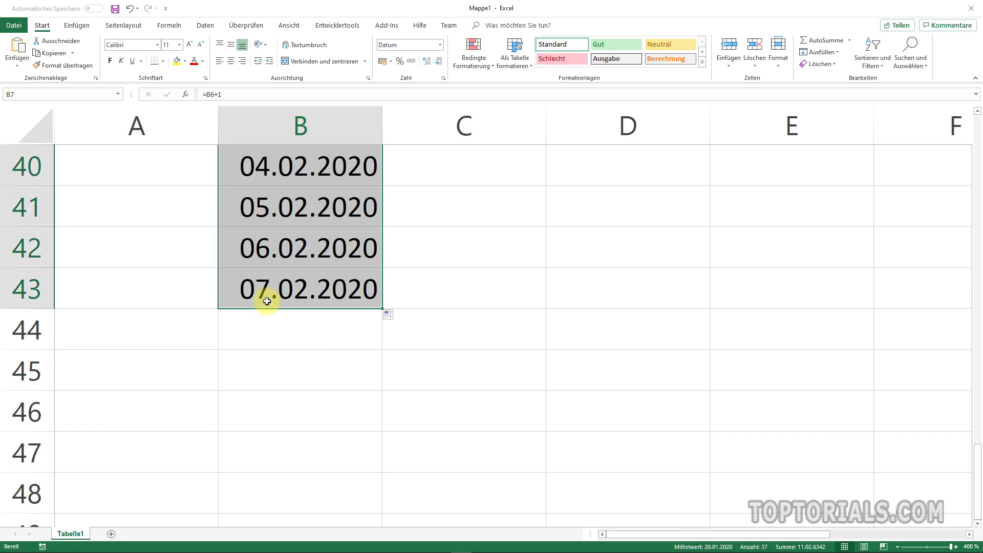
pyautogui.scroll(1, 508, 323)
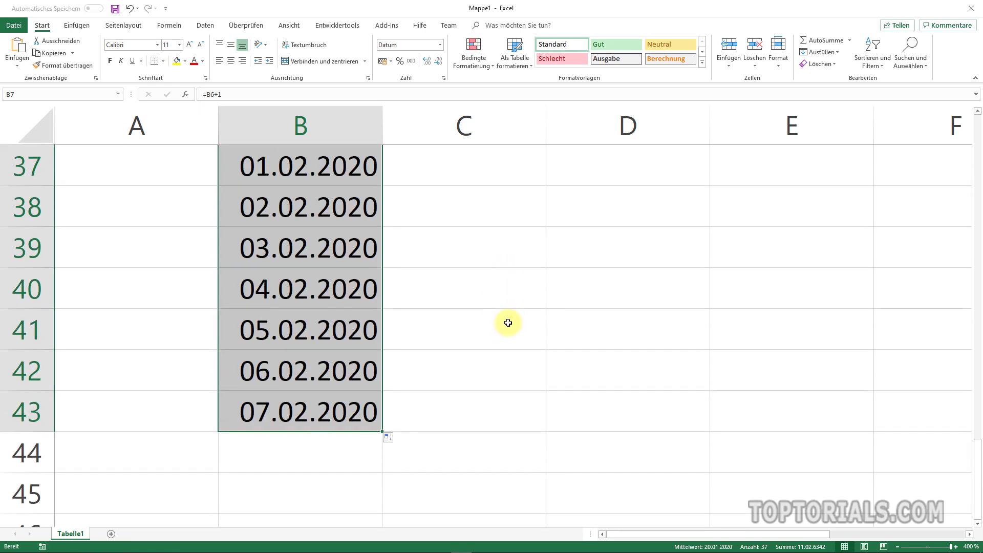
pyautogui.scroll(1, 507, 322)
pyautogui.scroll(3, 508, 323)
pyautogui.scroll(-1, 508, 322)
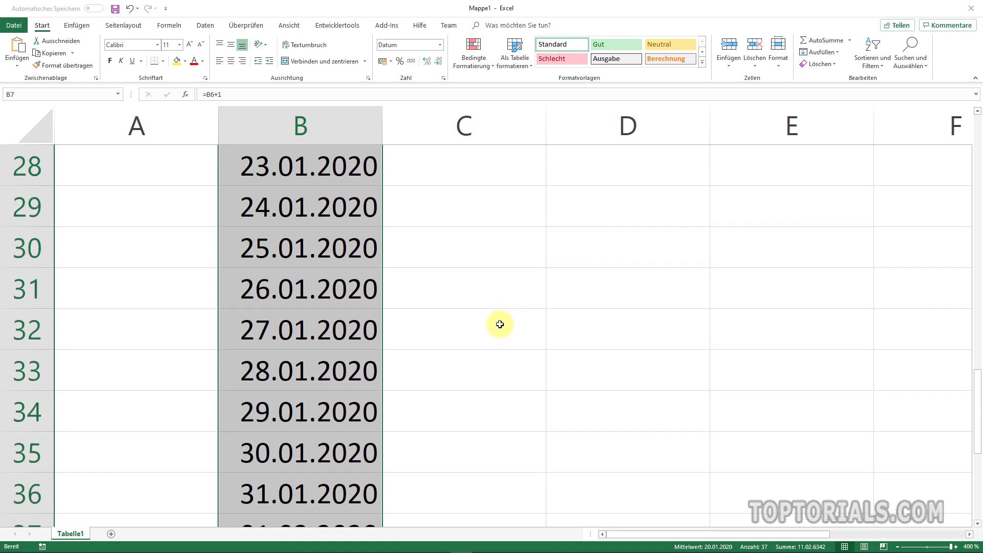
pyautogui.scroll(-1, 324, 415)
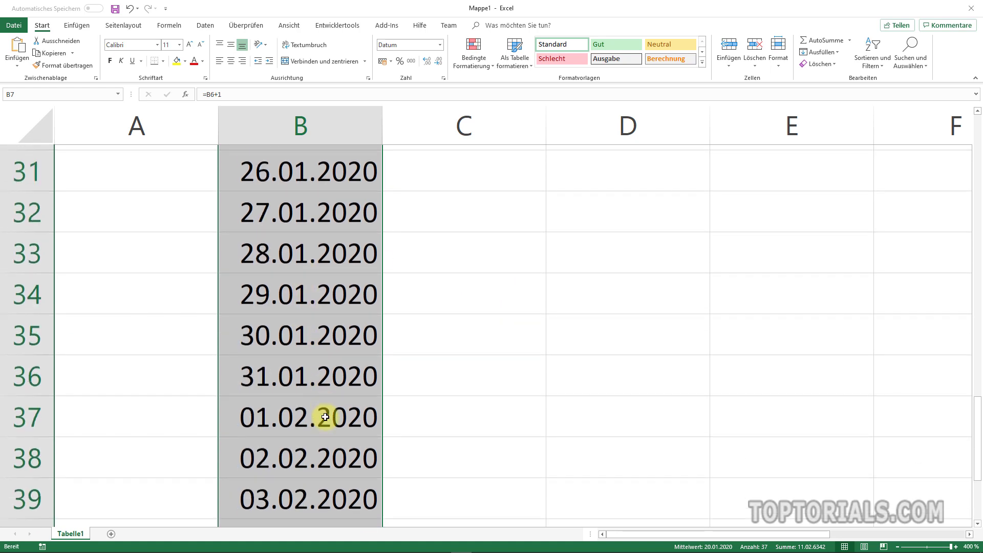
pyautogui.scroll(-1, 322, 412)
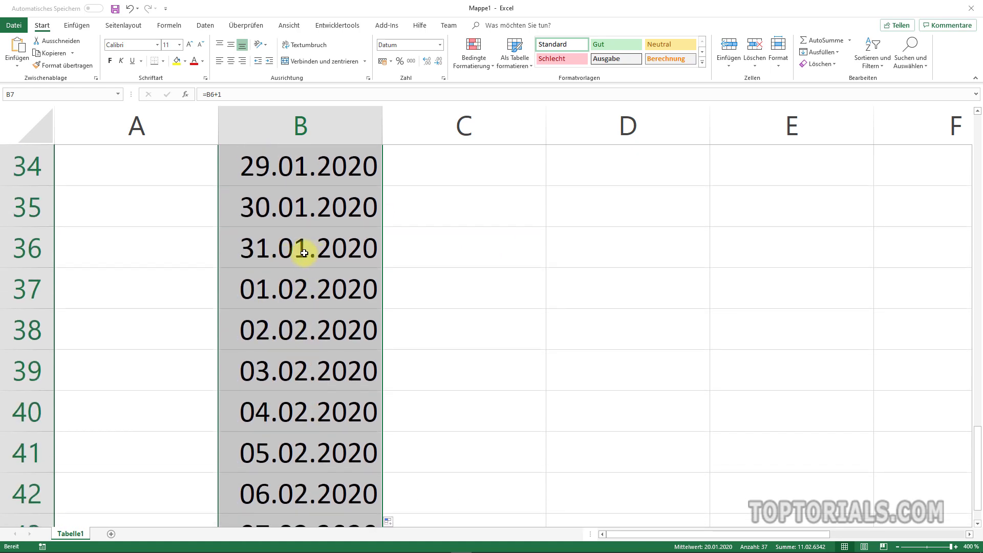
pyautogui.click(425, 297)
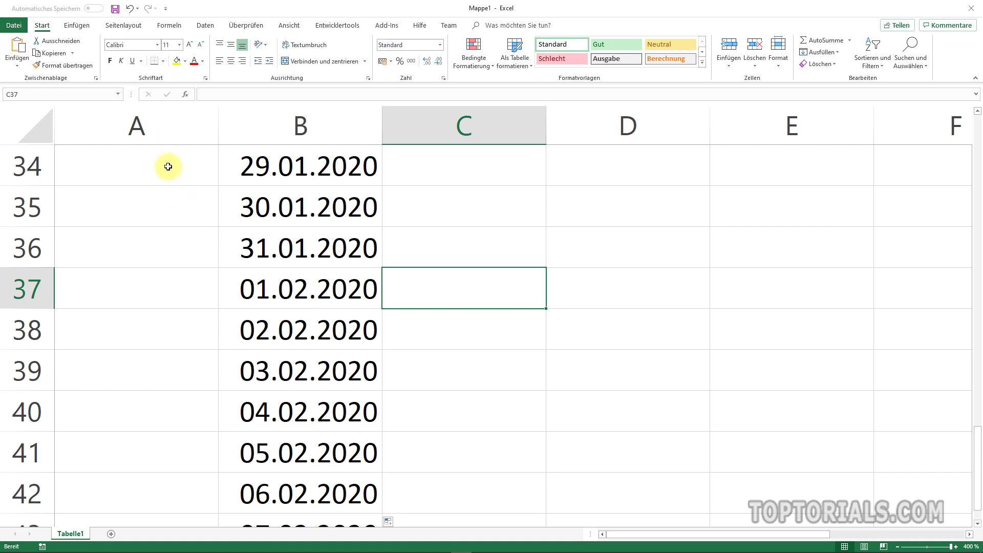
# Undo the date fill and reopen B7's formula for editing after the equals sign
pyautogui.click(131, 9)
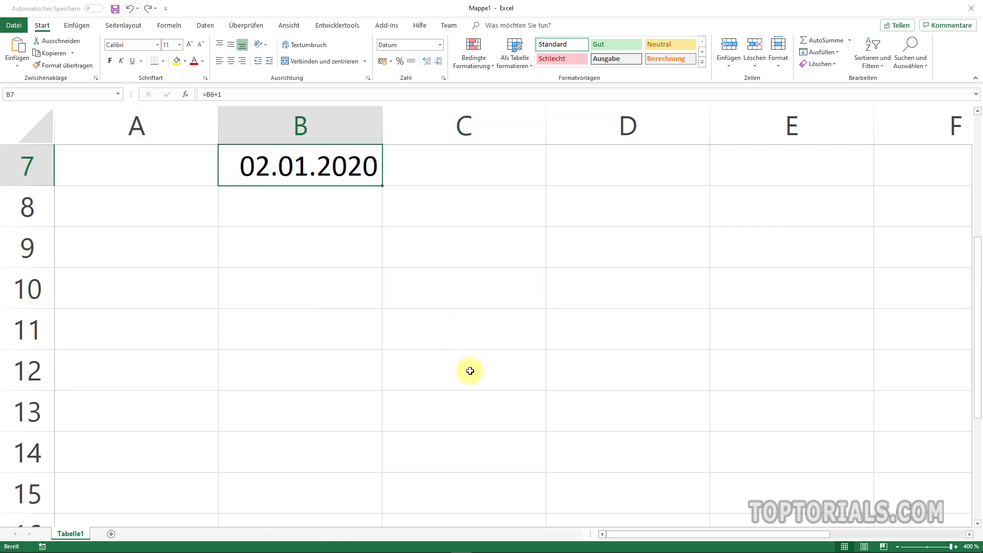
pyautogui.scroll(2, 470, 370)
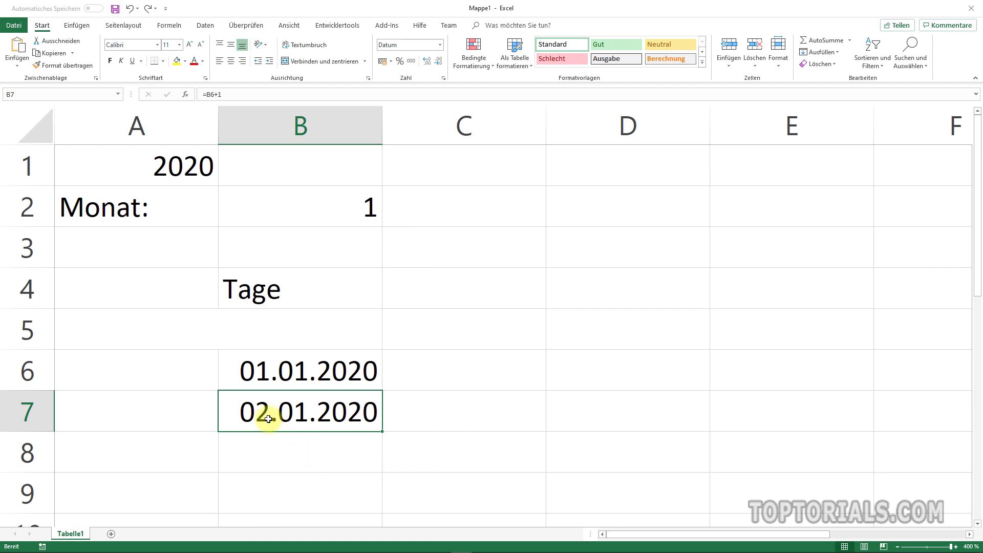
pyautogui.doubleClick(245, 408)
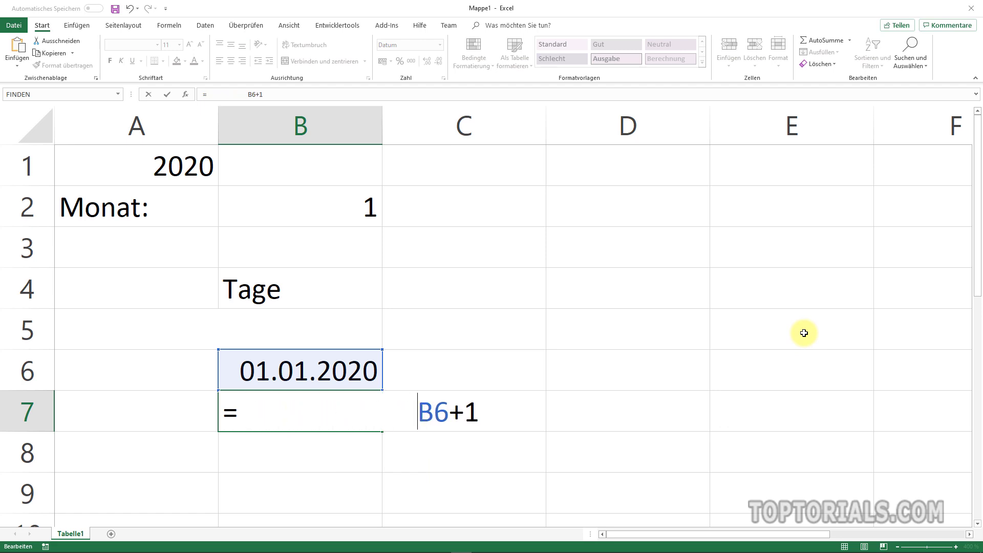
pyautogui.click(245, 408)
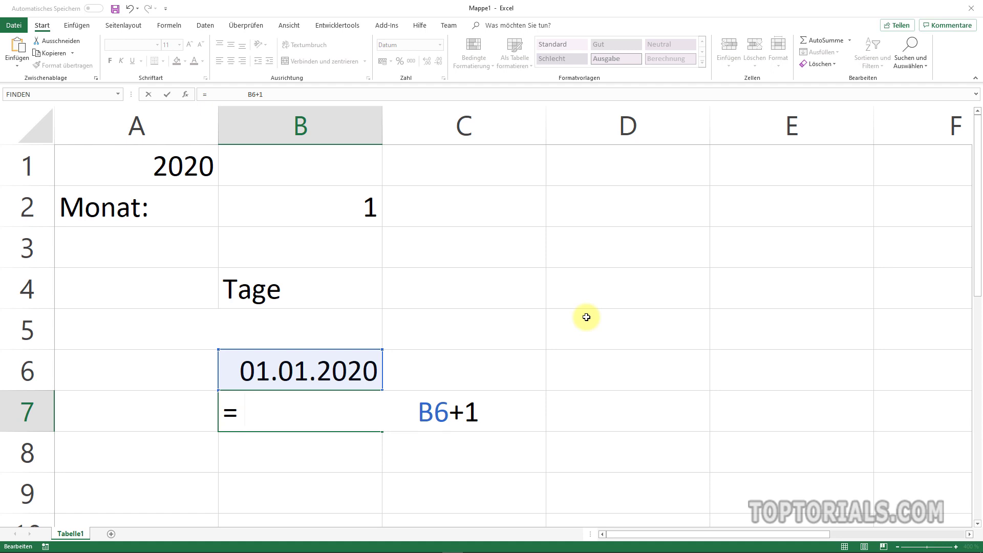
pyautogui.press('BackSpace')
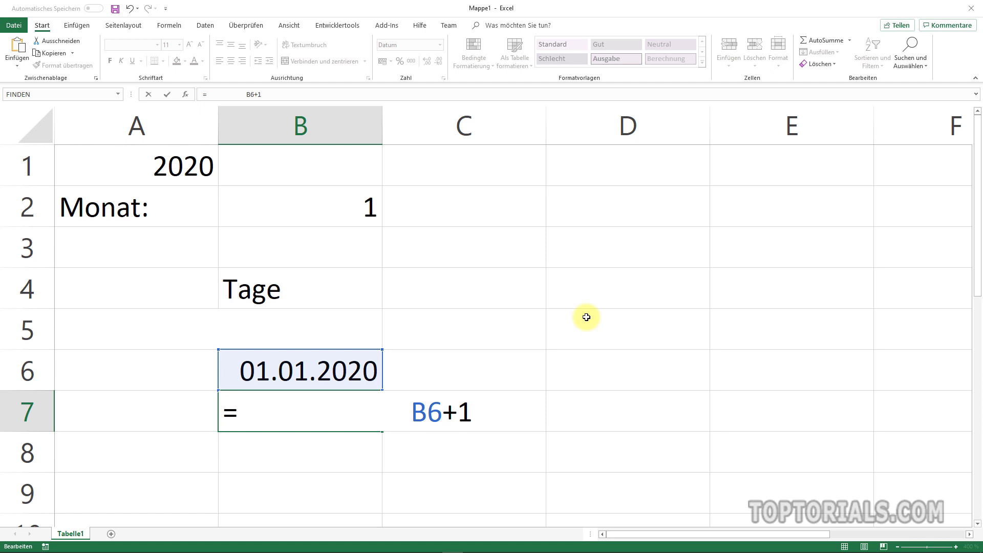
# Start rewriting B7 as =WENN(MONAT(B6+1)=MONAT(B6 to compare the months
pyautogui.write('WEN')
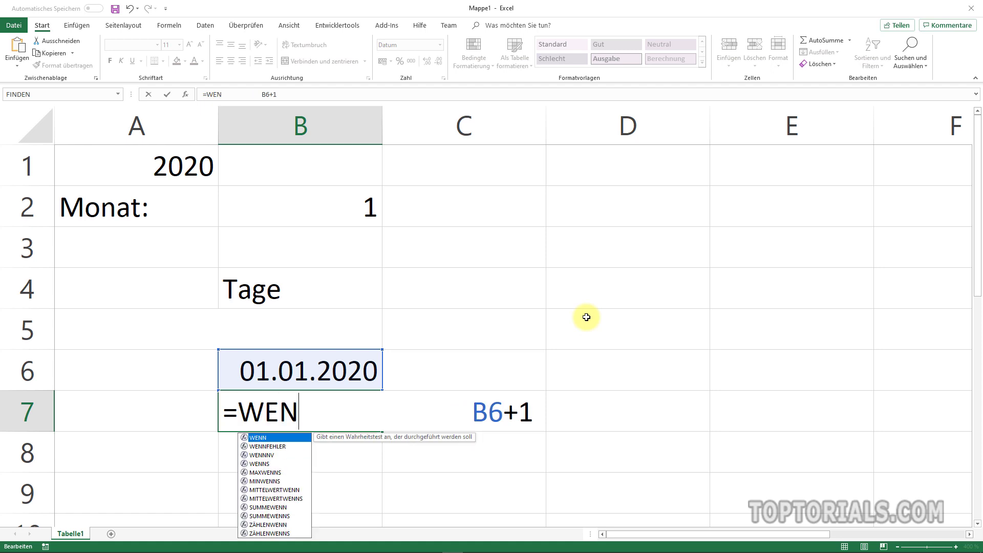
pyautogui.write('N')
pyautogui.press('Right')
pyautogui.write('(')
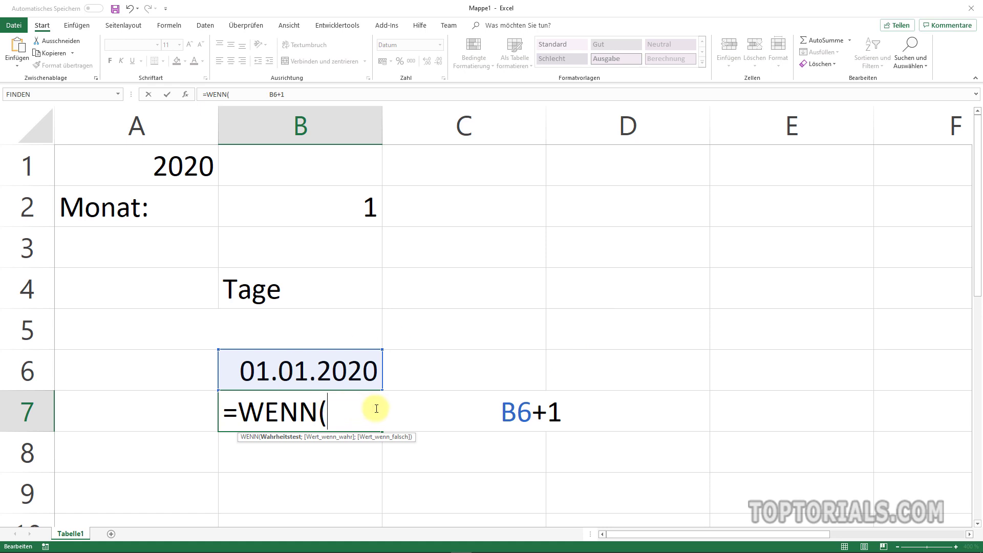
pyautogui.write('MONAT')
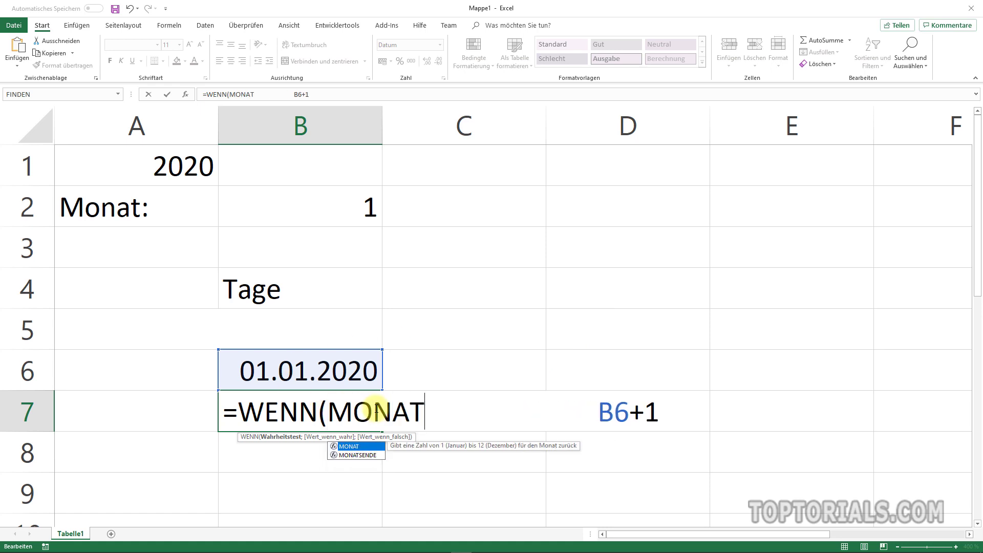
pyautogui.write('(')
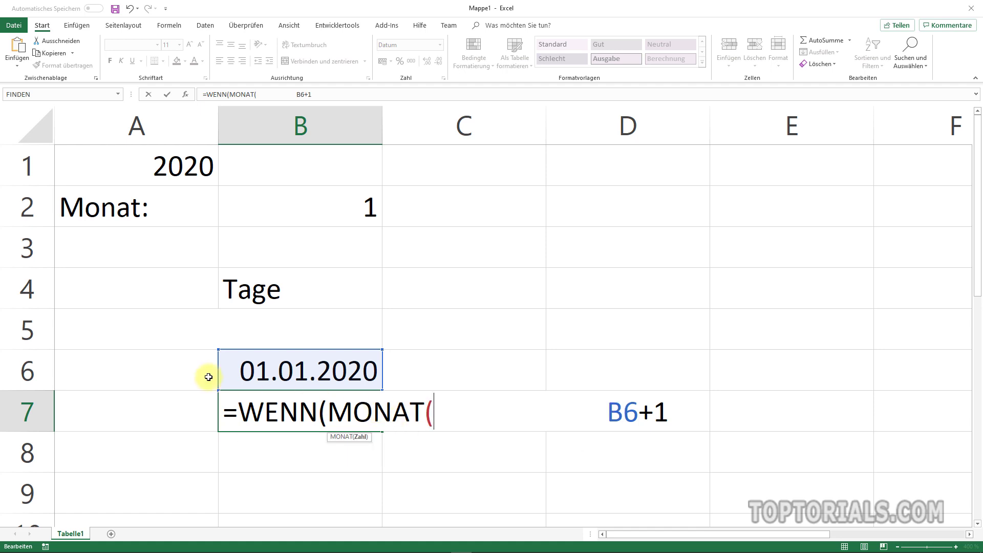
pyautogui.click(286, 361)
pyautogui.write('+1')
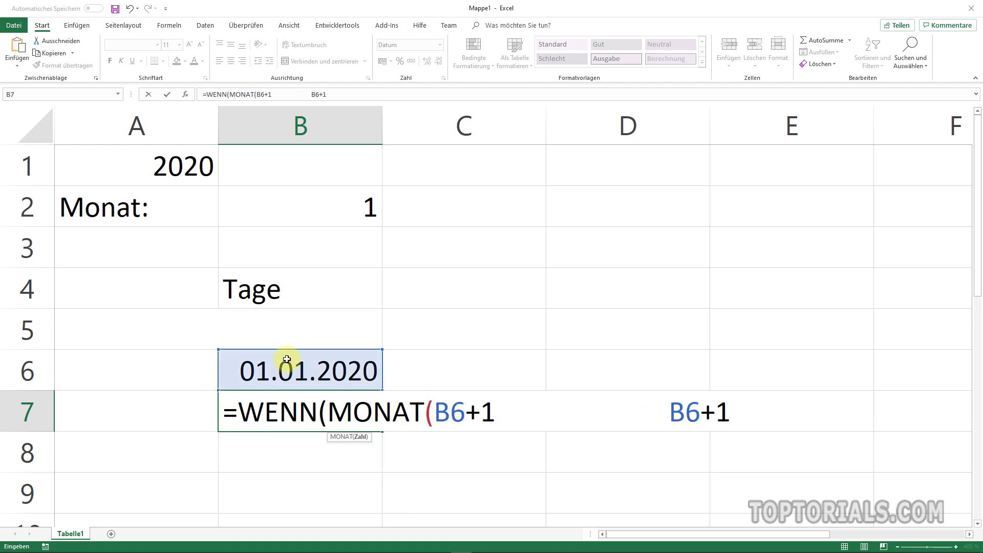
pyautogui.write(')')
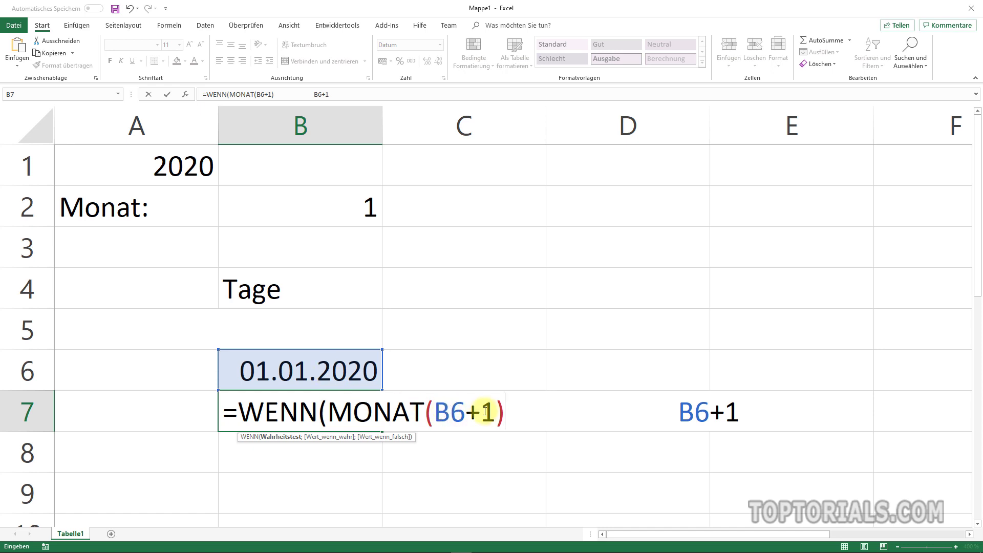
pyautogui.write('=')
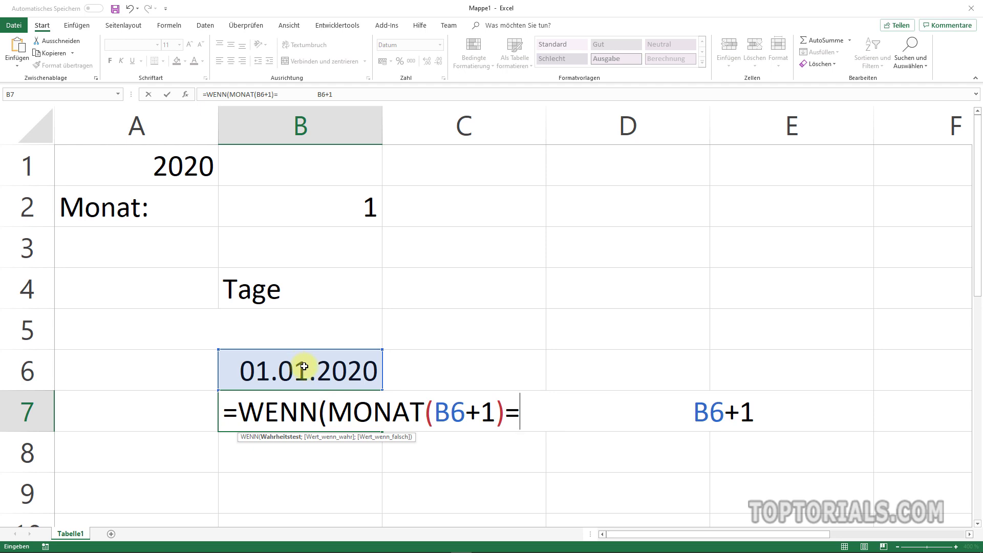
pyautogui.write('MONA')
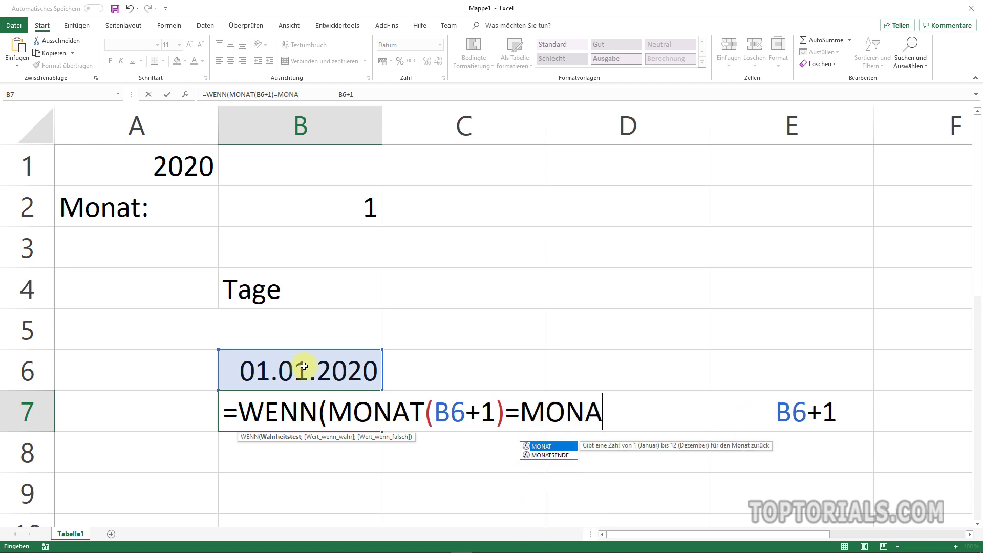
pyautogui.write('T(')
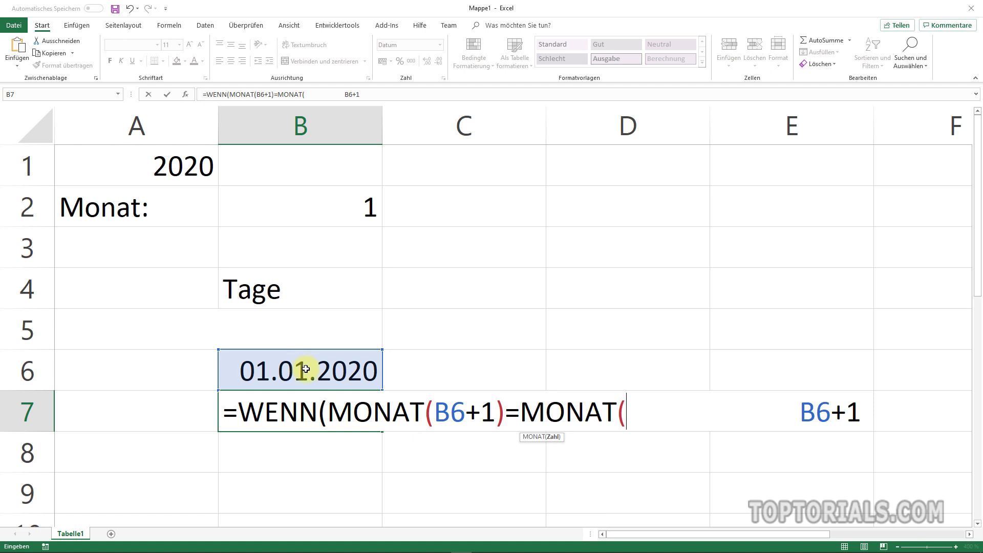
pyautogui.click(308, 371)
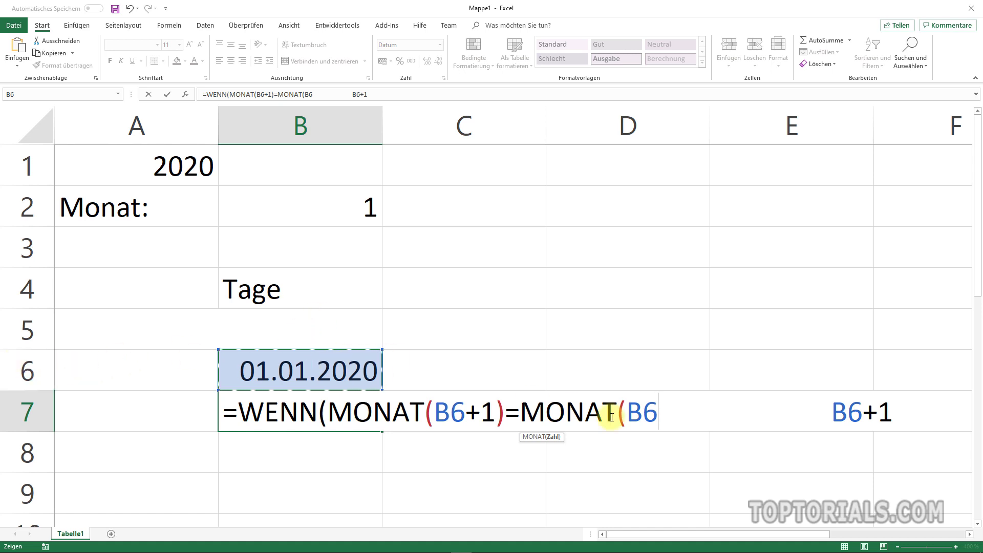
# Complete B7 as =WENN(MONAT(B6+1)=MONAT(B$6);B6+1;""), still showing 02.01.2020
pyautogui.click(643, 412)
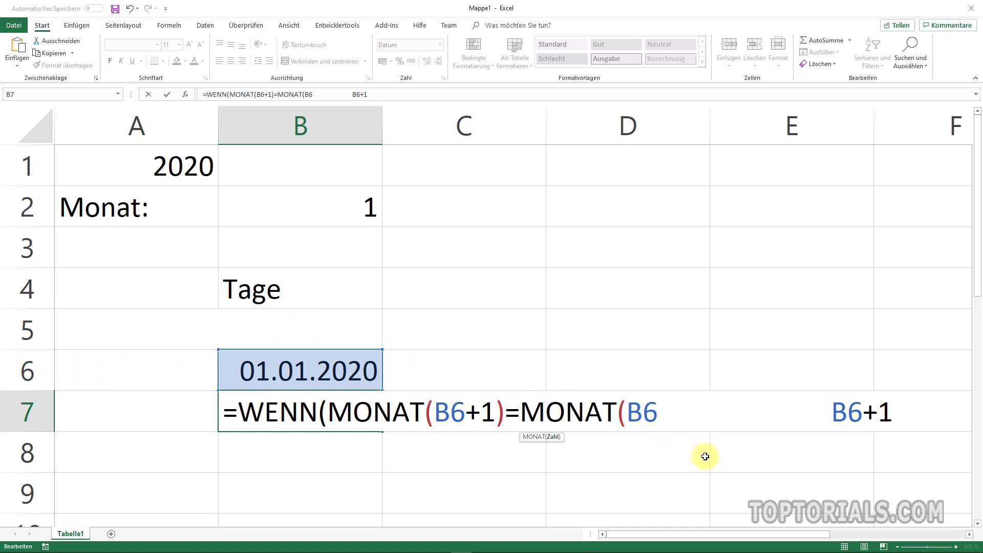
pyautogui.write('$')
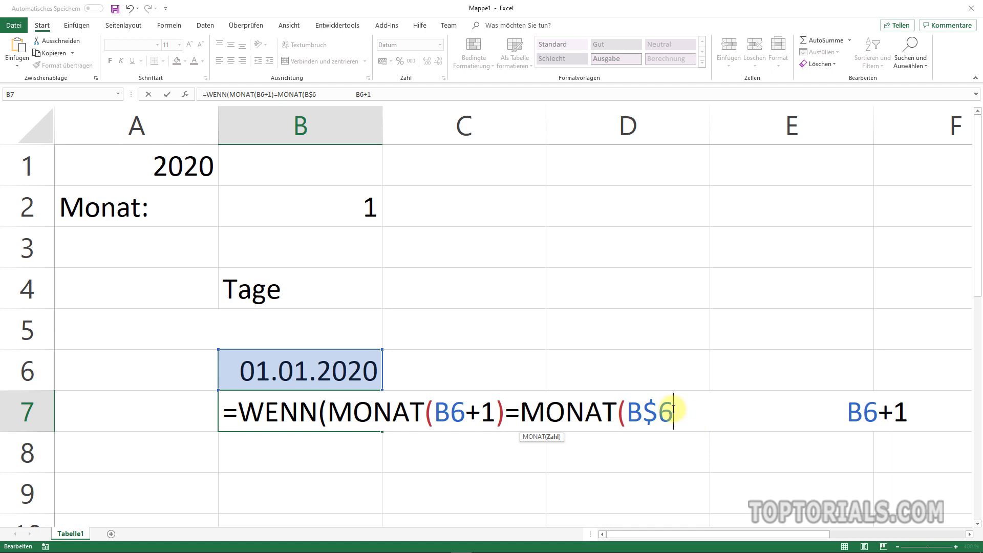
pyautogui.write(')')
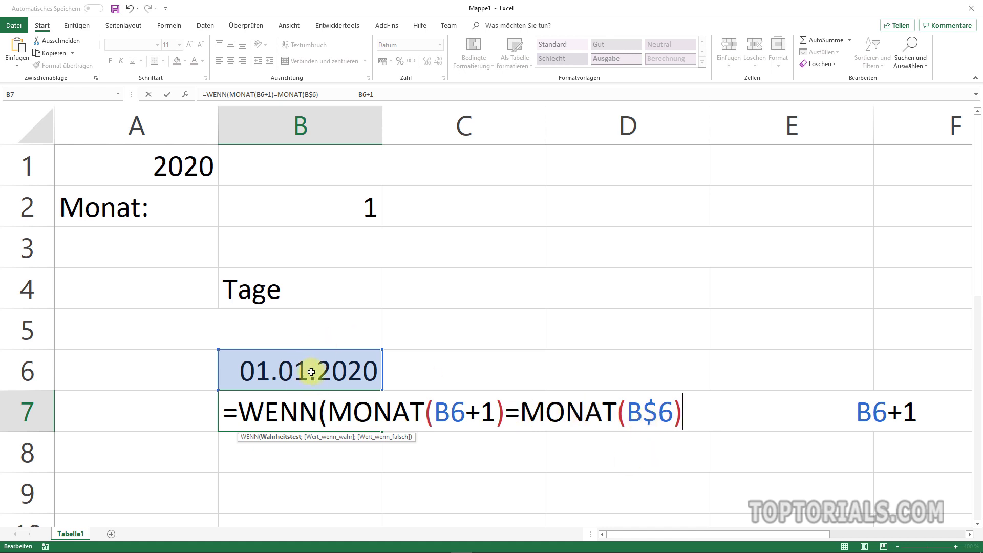
pyautogui.write(';')
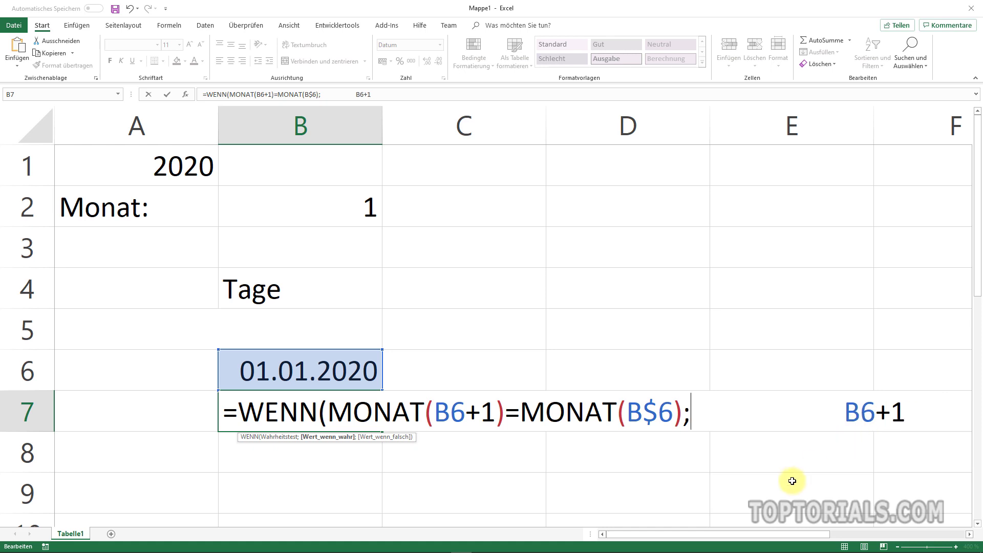
pyautogui.press('Delete')
pyautogui.press('Delete')
pyautogui.press('Delete')
pyautogui.press('Delete')
pyautogui.press('Delete')
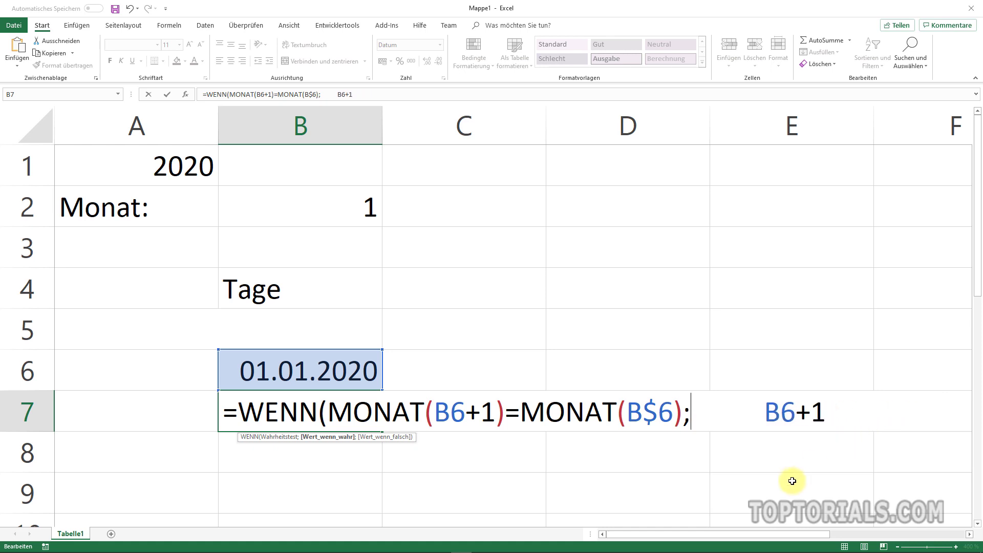
pyautogui.press('Delete')
pyautogui.press('Delete')
pyautogui.press('Delete')
pyautogui.press('Delete')
pyautogui.press('Delete')
pyautogui.press('Delete')
pyautogui.press('Delete')
pyautogui.press('Delete')
pyautogui.press('Delete')
pyautogui.press('Delete')
pyautogui.press('Delete')
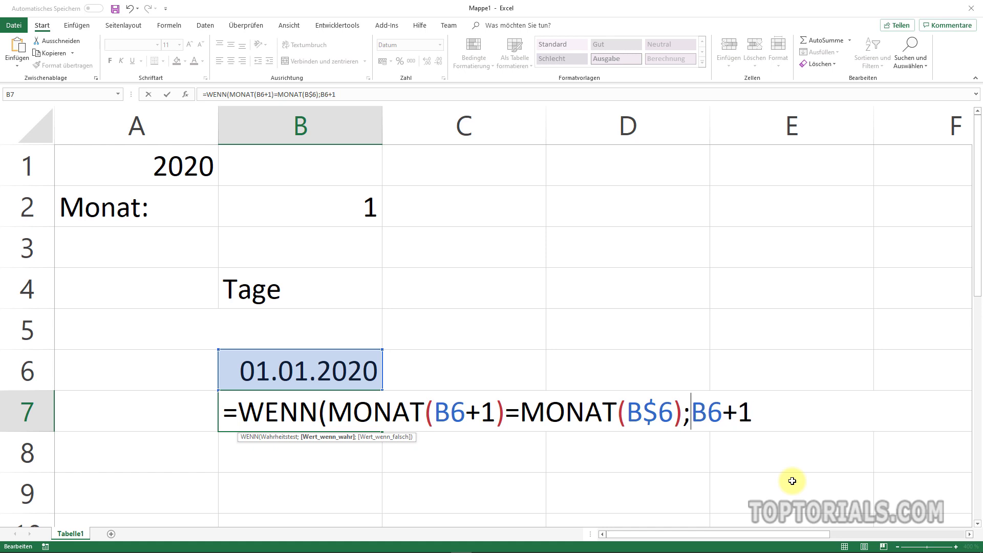
pyautogui.press('Right')
pyautogui.press('Right')
pyautogui.press('Right')
pyautogui.press('Right')
pyautogui.write(';')
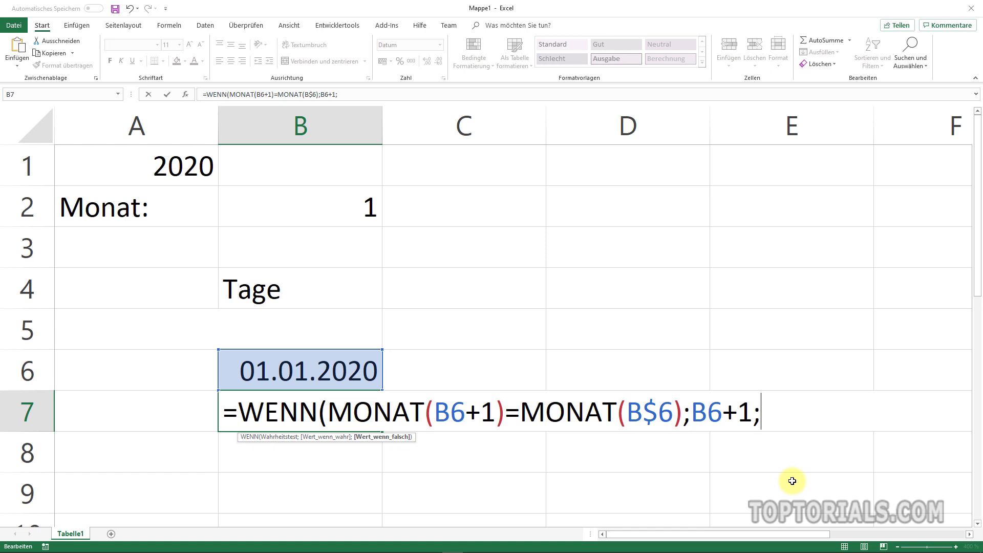
pyautogui.write('""')
pyautogui.write(')')
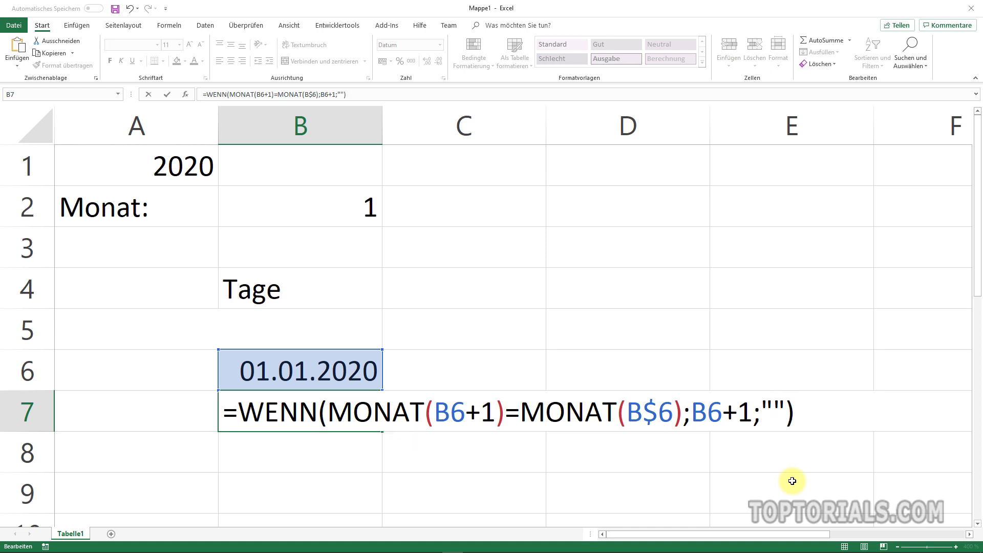
pyautogui.press('Return')
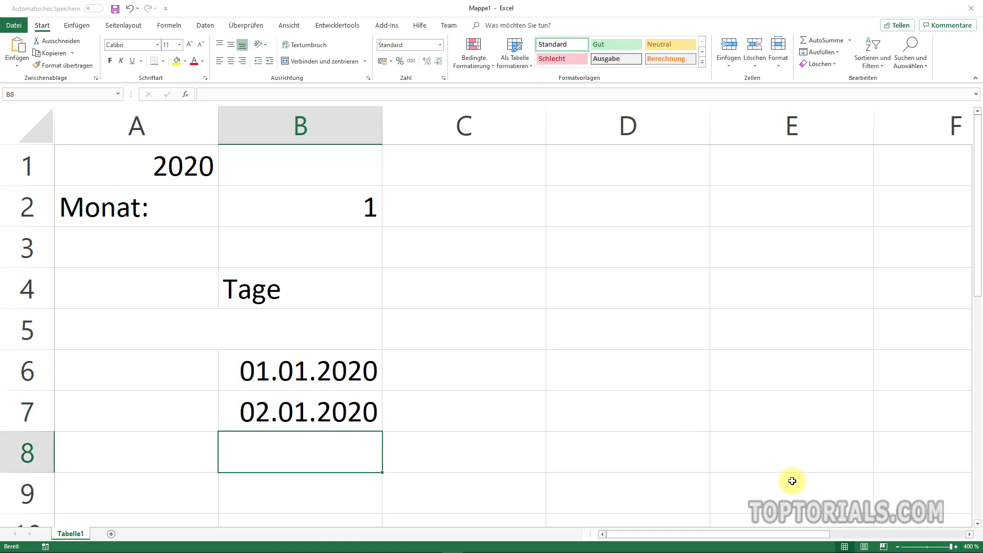
# Fill B7's WENN formula down column B to row 38, giving a blank B37 and #WERT! in B38
pyautogui.click(330, 412)
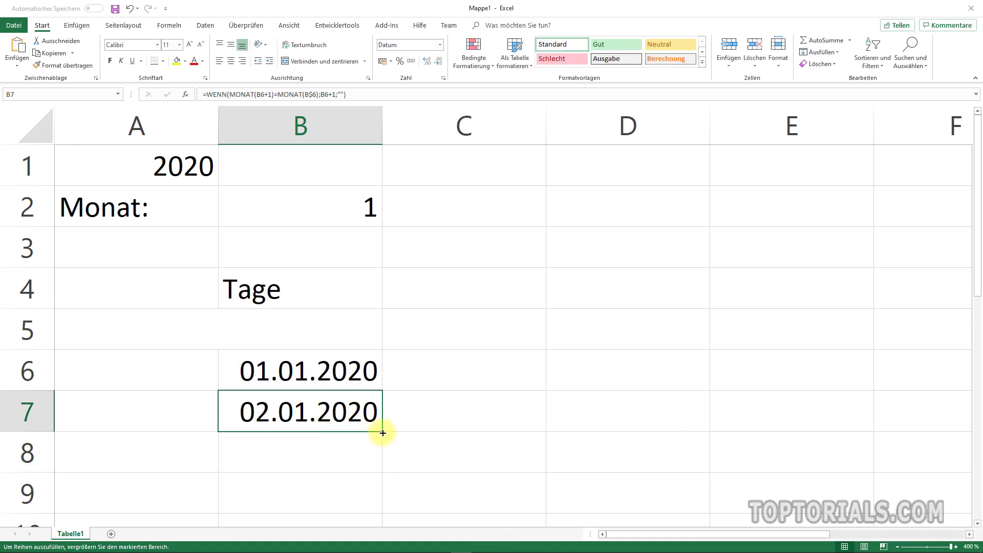
pyautogui.moveTo(383, 433)
pyautogui.mouseDown()
pyautogui.moveTo(357, 285)
pyautogui.moveTo(381, 108)
pyautogui.mouseUp()
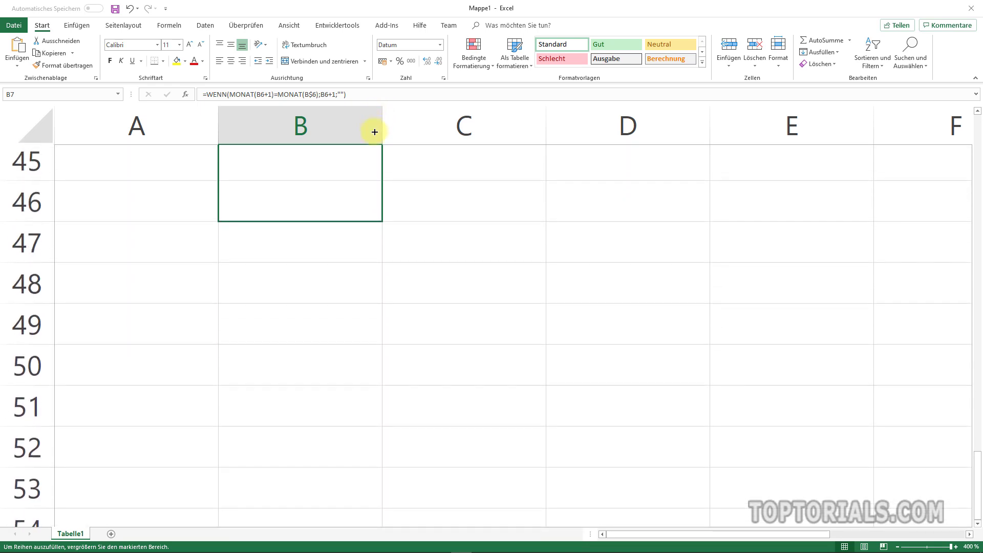
pyautogui.moveTo(381, 108); pyautogui.dragTo(352, 347)
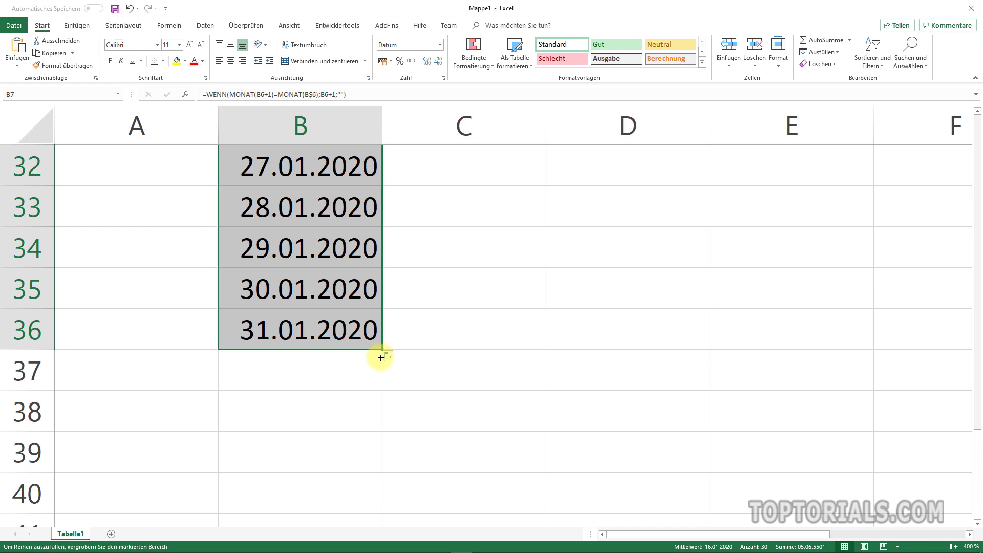
pyautogui.moveTo(383, 349); pyautogui.dragTo(383, 381)
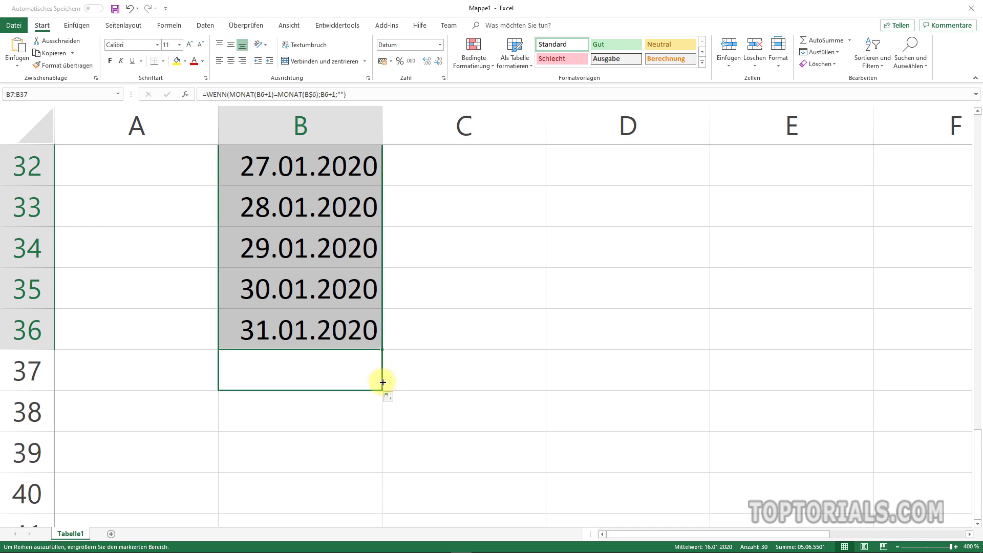
pyautogui.moveTo(383, 382); pyautogui.dragTo(389, 426)
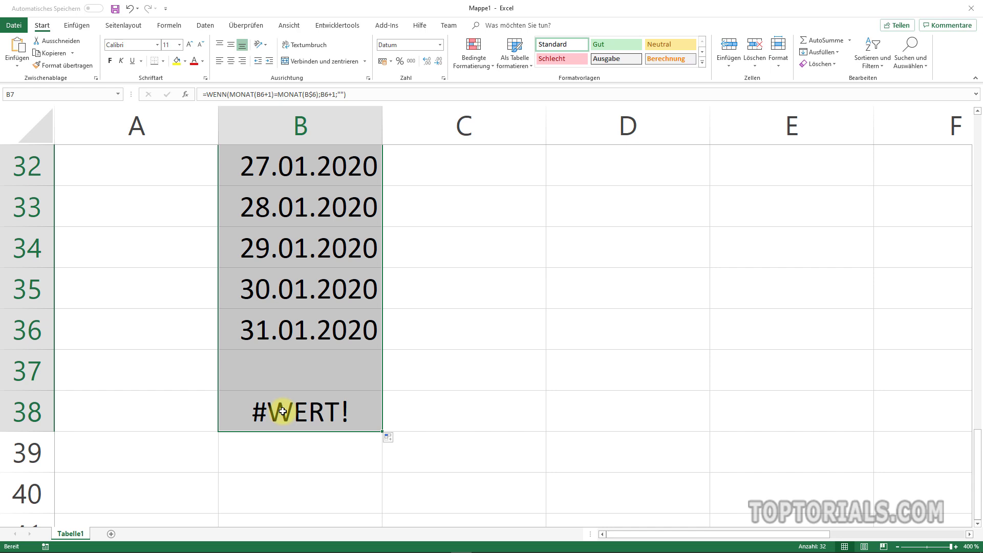
# Undo the fill and start wrapping B7's formula in WENNFEHLER(
pyautogui.click(130, 8)
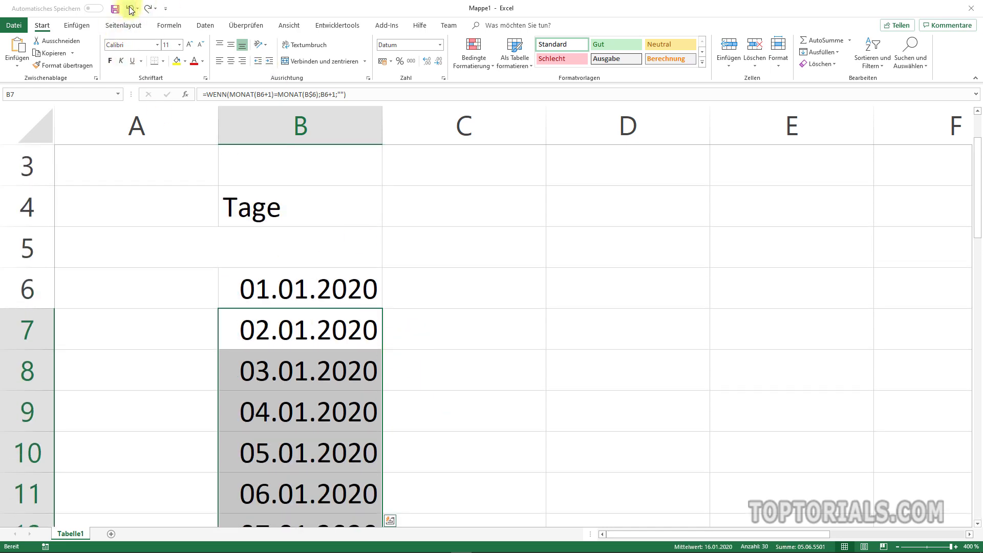
pyautogui.click(130, 8)
pyautogui.doubleClick(280, 331)
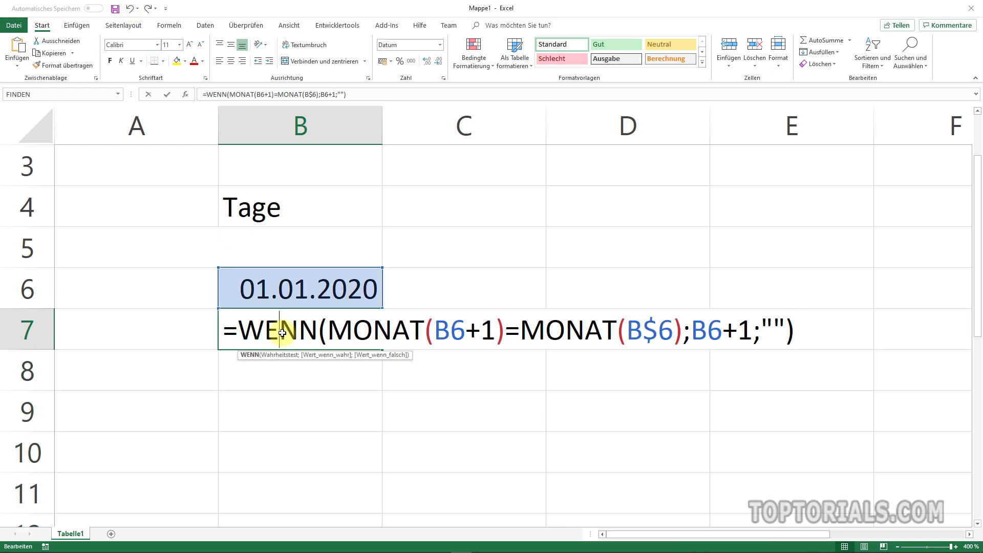
pyautogui.click(235, 330)
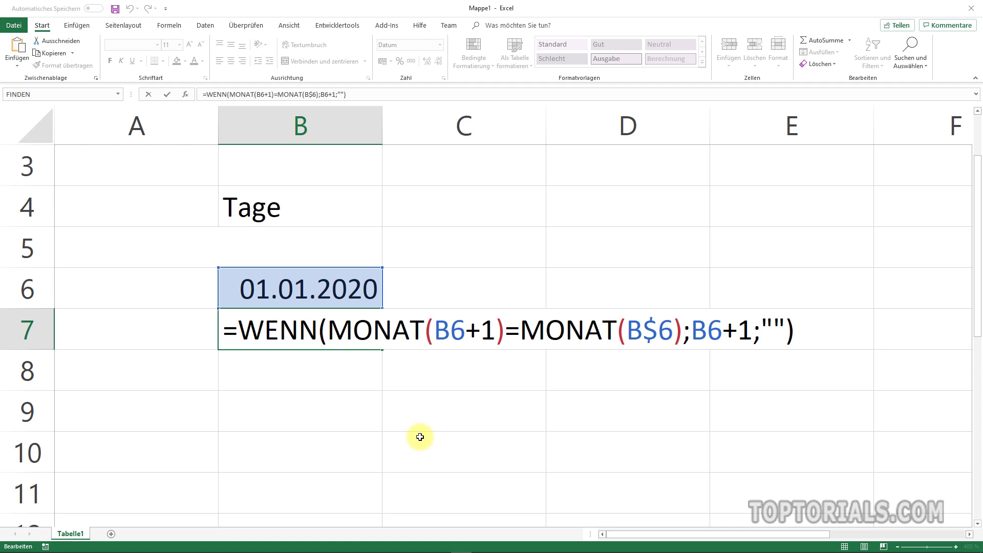
pyautogui.write('WEN')
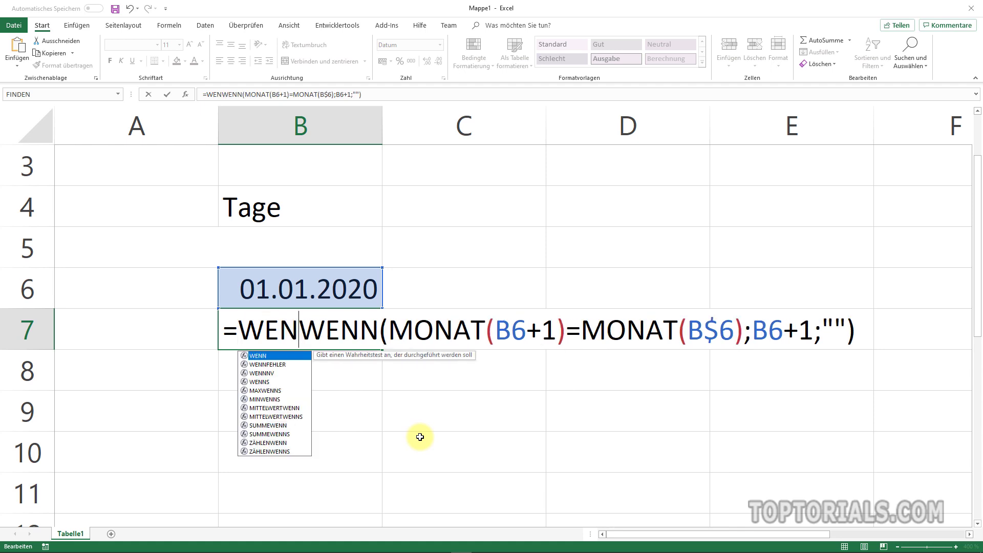
pyautogui.write('FEHLER')
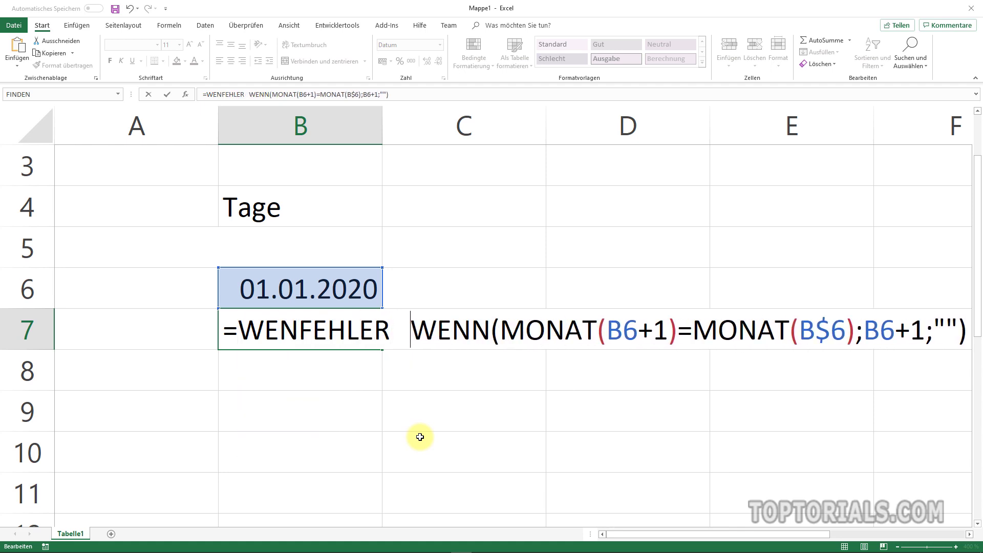
pyautogui.press('Left')
pyautogui.press('Left')
pyautogui.press('Left')
pyautogui.press('Left')
pyautogui.press('Right')
pyautogui.write('N')
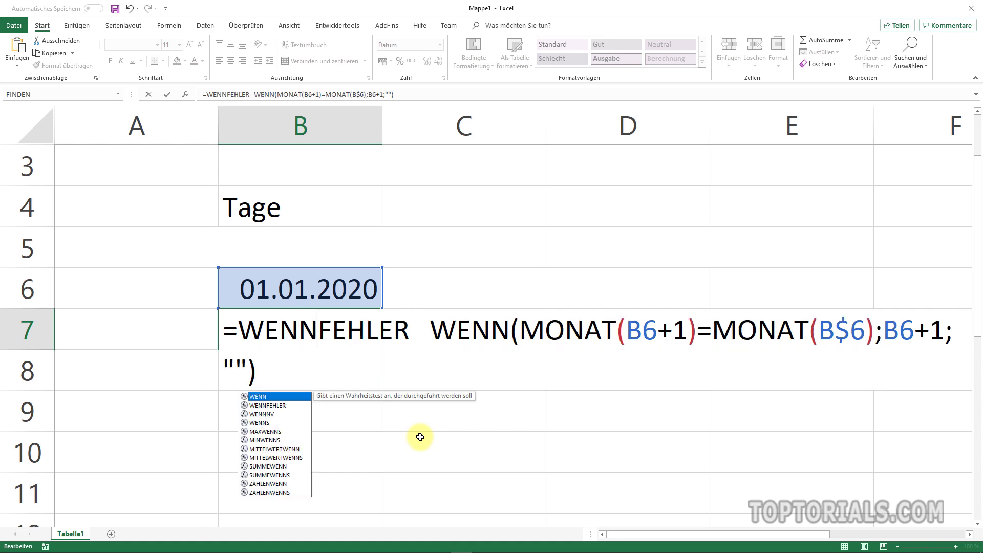
pyautogui.press('Right')
pyautogui.press('Right')
pyautogui.press('Right')
pyautogui.press('Right')
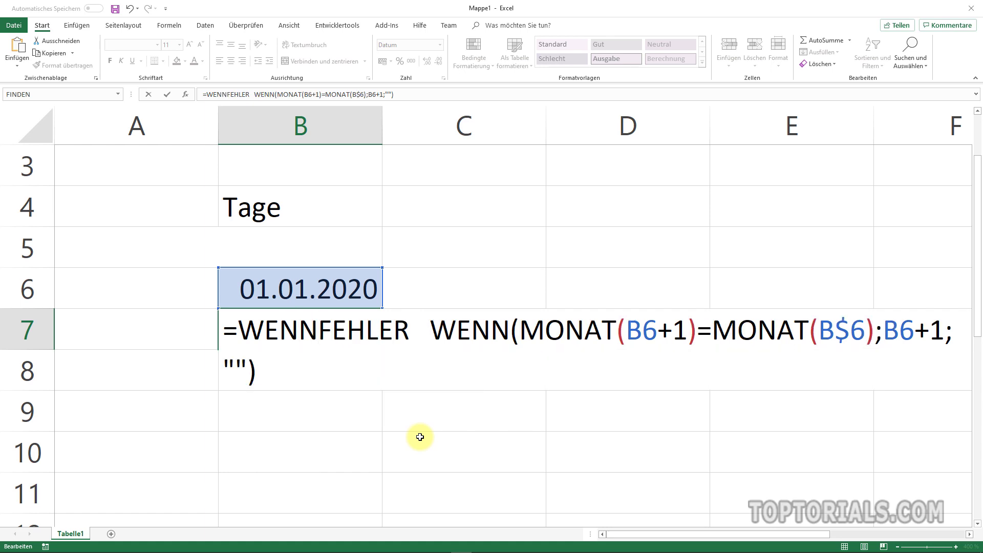
pyautogui.write('(')
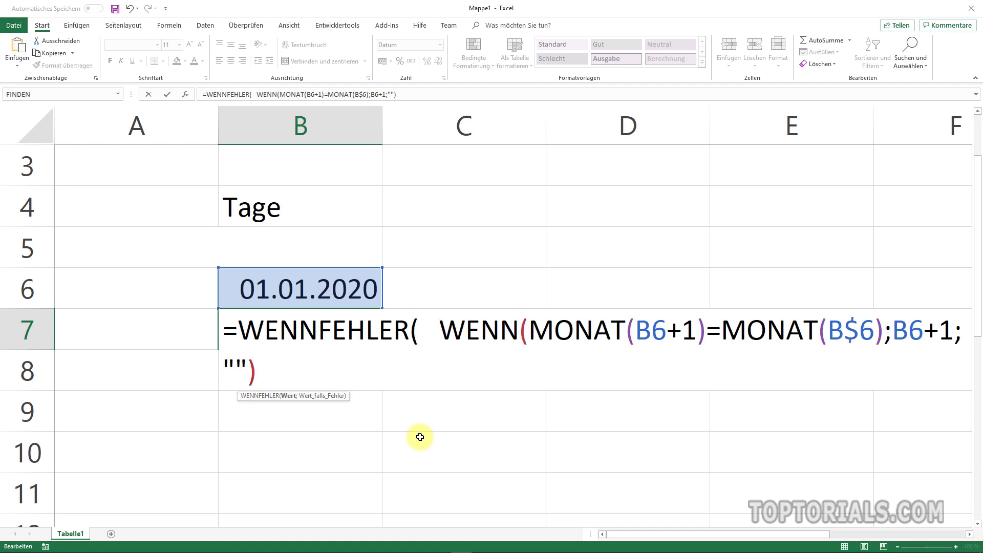
pyautogui.press('Delete')
pyautogui.press('Delete')
pyautogui.press('Delete')
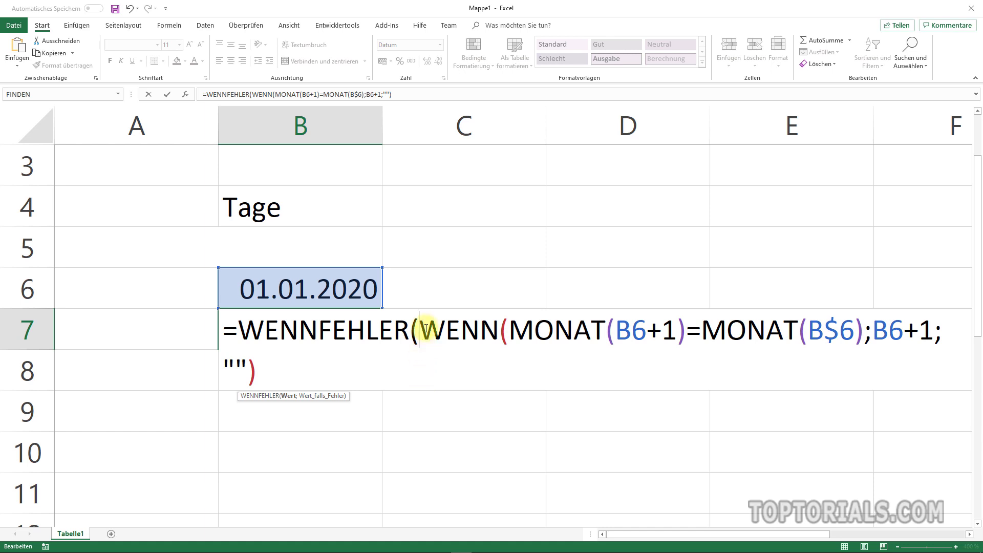
# Finish B7 as =WENNFEHLER(WENN(MONAT(B6+1)=MONAT(B$6);B6+1;"");"")
pyautogui.moveTo(418, 325); pyautogui.dragTo(353, 365)
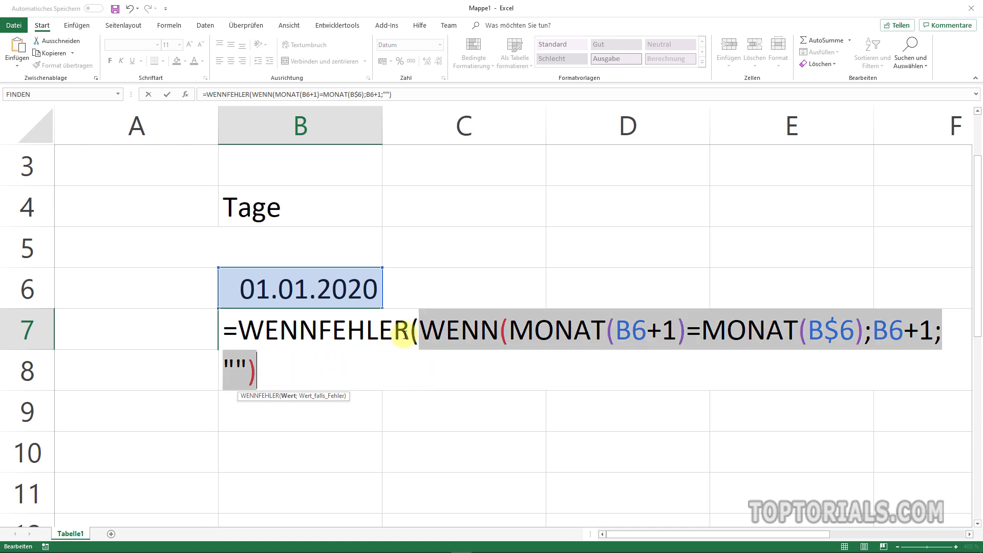
pyautogui.click(272, 367)
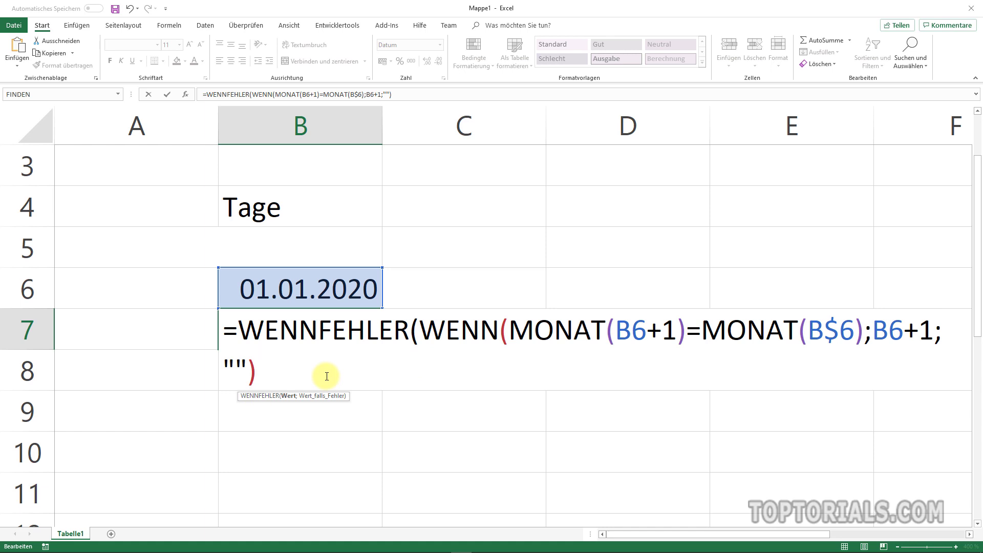
pyautogui.write(';')
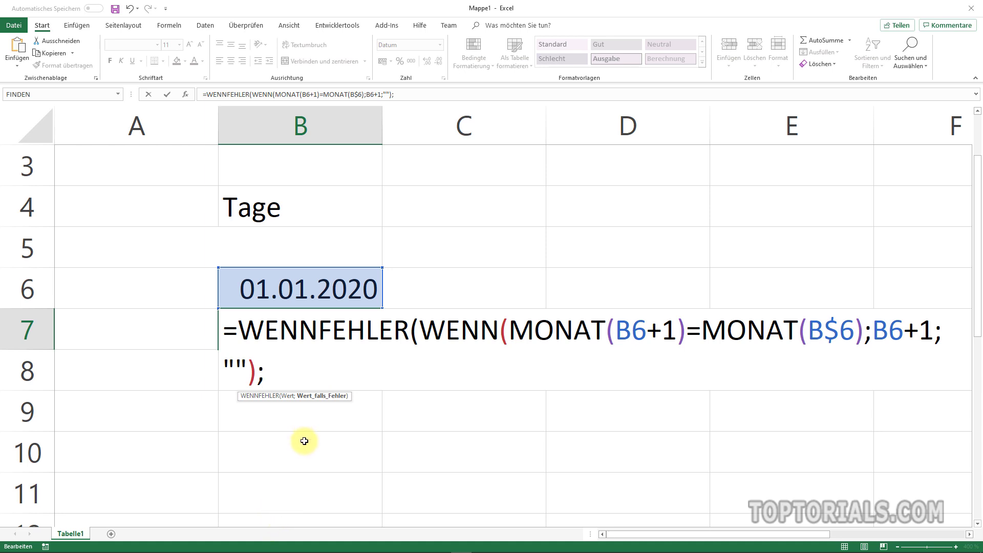
pyautogui.write('""')
pyautogui.write(')')
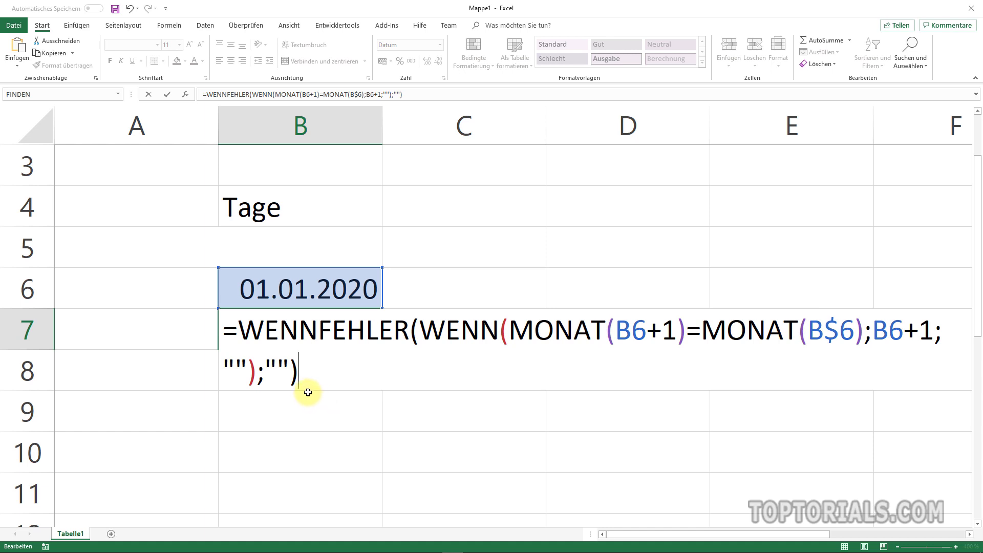
pyautogui.doubleClick(273, 369)
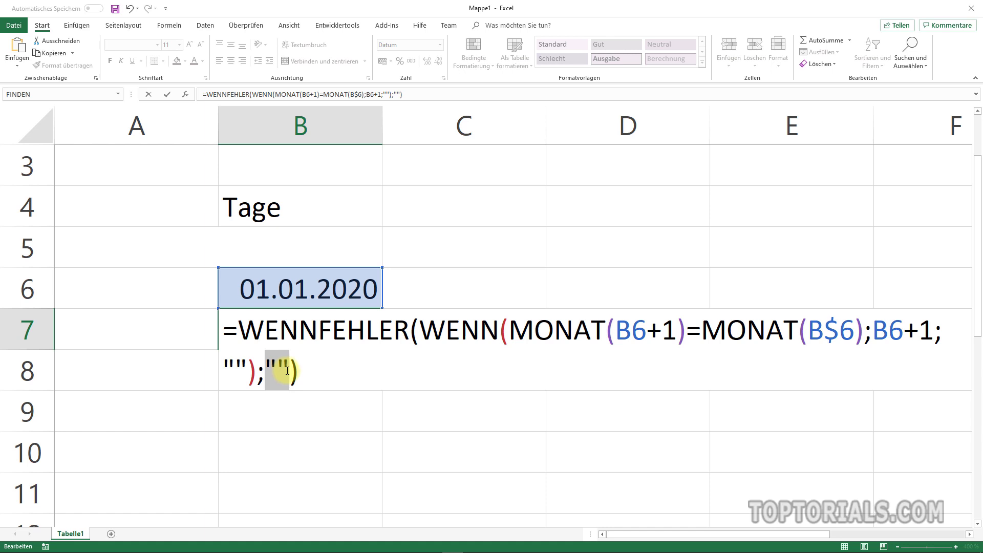
pyautogui.click(311, 370)
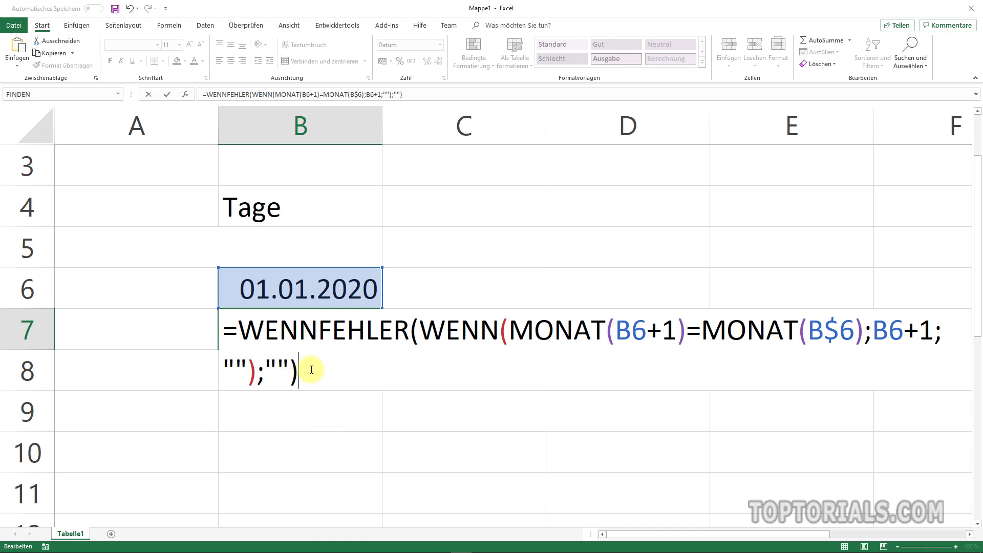
pyautogui.press('Return')
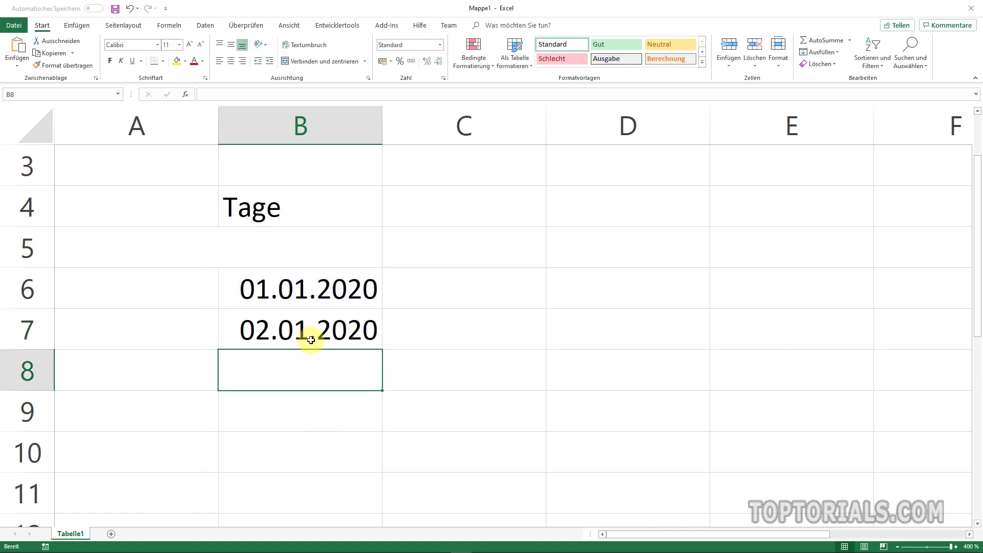
# Fill the WENNFEHLER formula from B7 down to row 36, ending at 31.01.2020
pyautogui.click(320, 338)
pyautogui.moveTo(383, 350)
pyautogui.mouseDown()
pyautogui.moveTo(381, 536)
pyautogui.moveTo(371, 320)
pyautogui.moveTo(376, 435)
pyautogui.mouseUp()
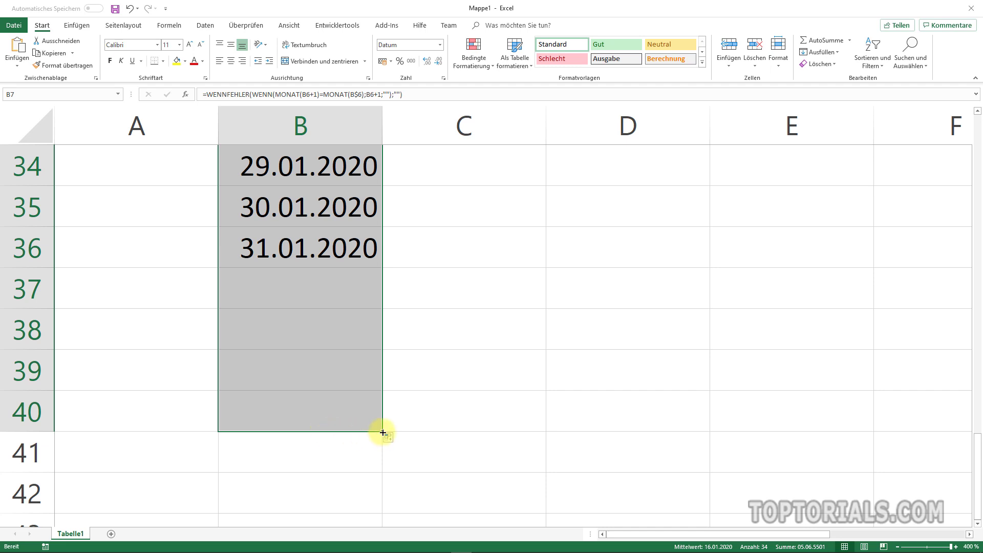
pyautogui.moveTo(381, 433); pyautogui.dragTo(367, 274)
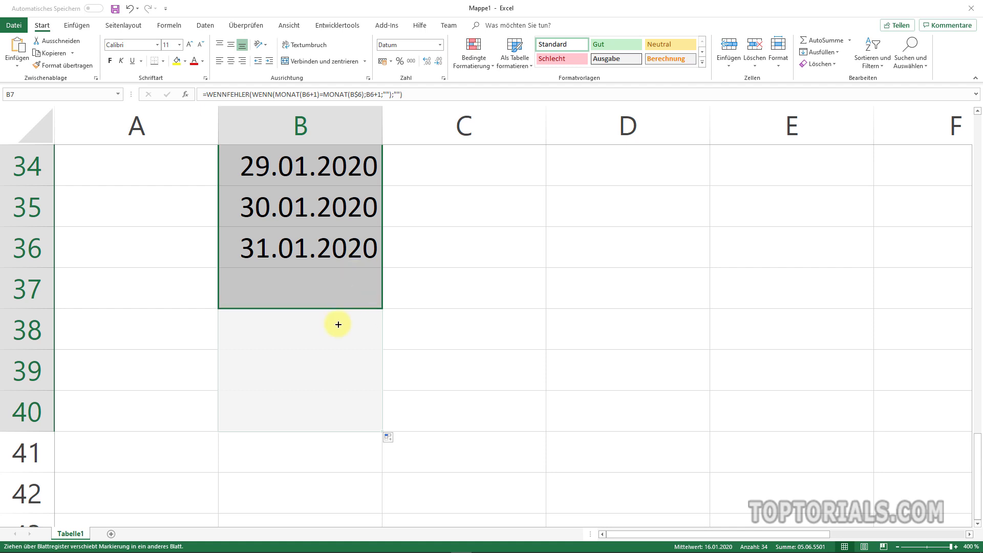
pyautogui.moveTo(366, 274)
pyautogui.mouseDown()
pyautogui.moveTo(337, 289)
pyautogui.moveTo(339, 272)
pyautogui.mouseUp()
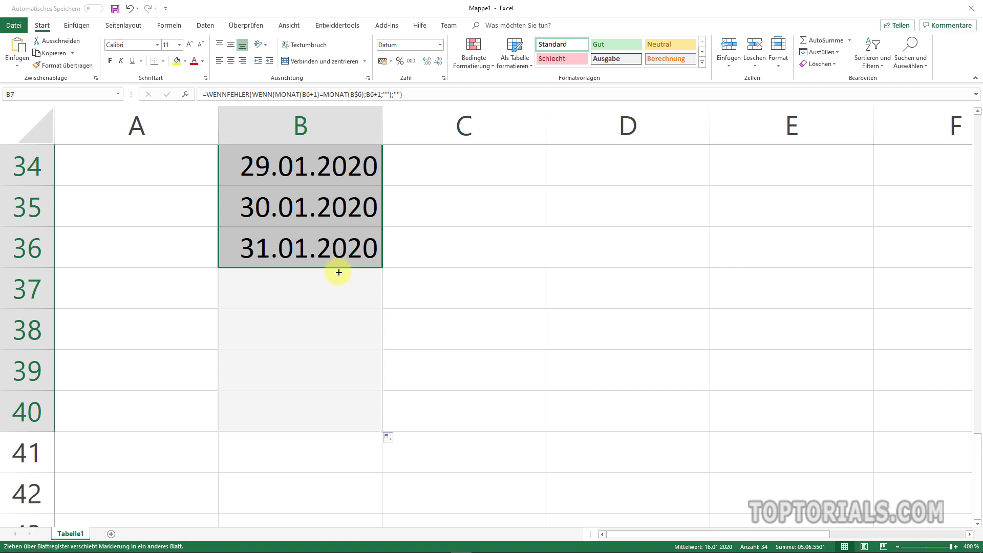
pyautogui.moveTo(338, 272); pyautogui.dragTo(337, 272)
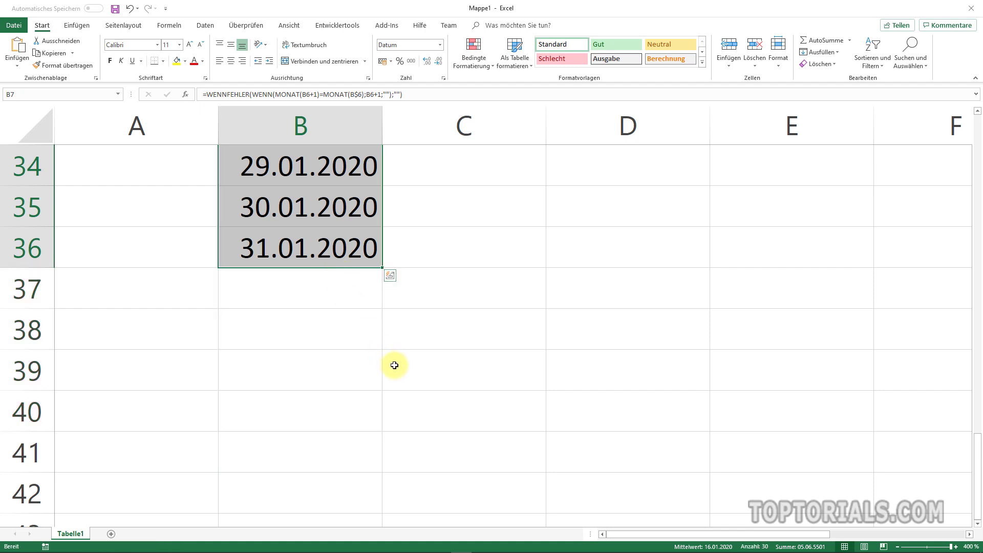
# Set merged cell A5 to =B6 so the header shows 01.01.2020
pyautogui.scroll(2, 455, 390)
pyautogui.scroll(4, 455, 391)
pyautogui.scroll(4, 455, 390)
pyautogui.scroll(1, 455, 391)
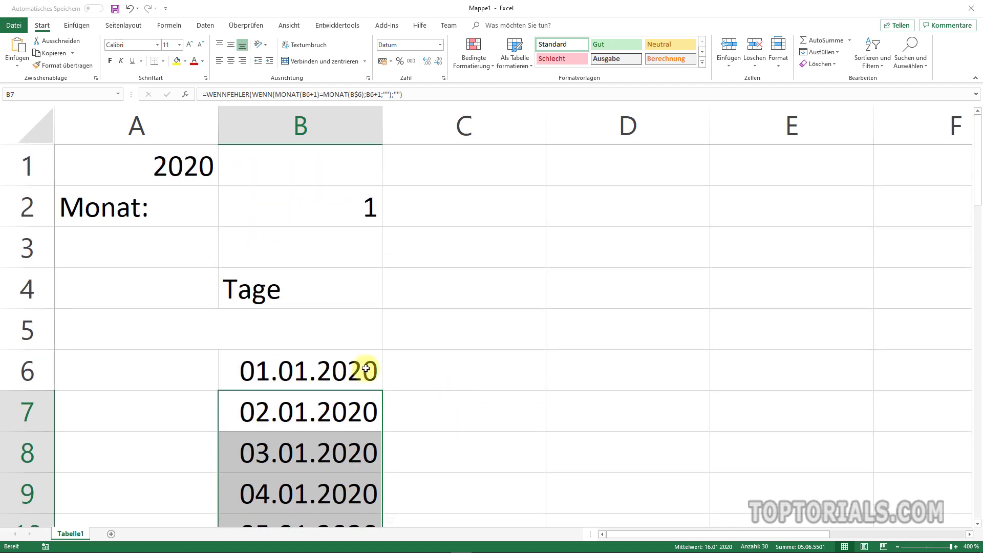
pyautogui.click(192, 325)
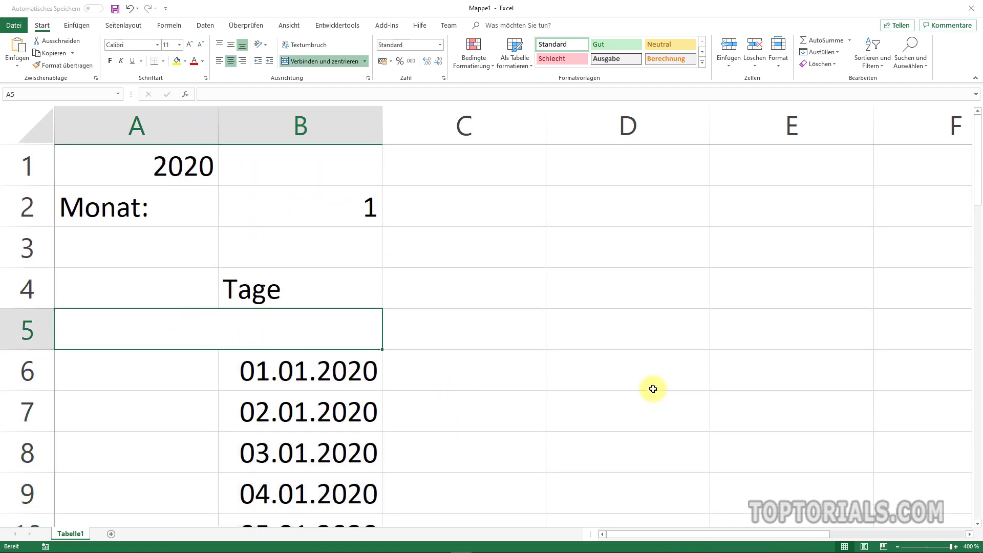
pyautogui.write('=')
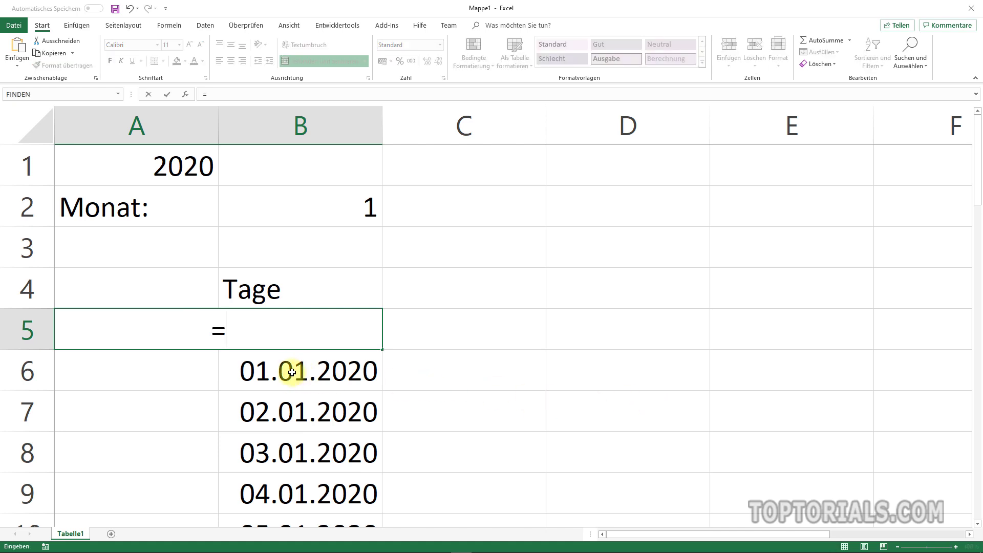
pyautogui.click(292, 373)
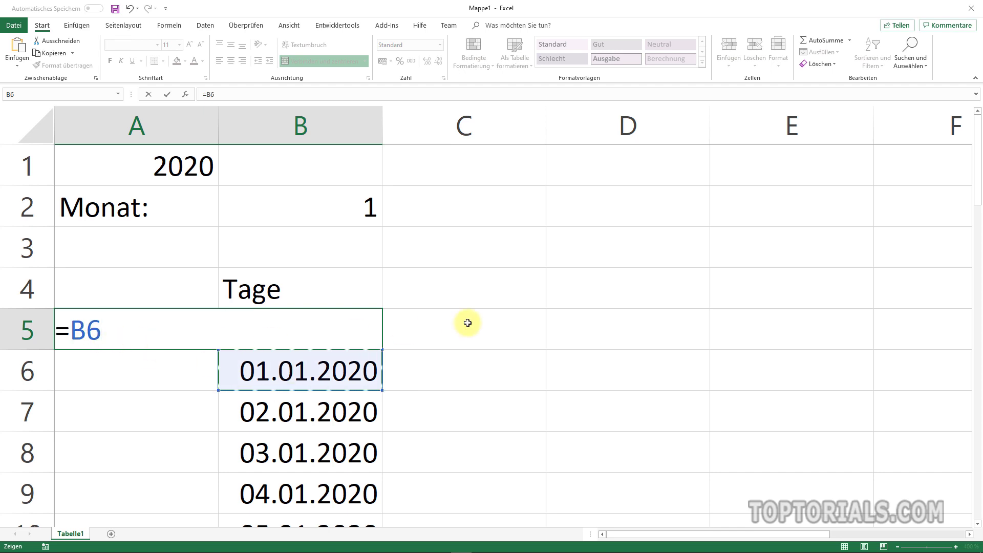
pyautogui.press('Return')
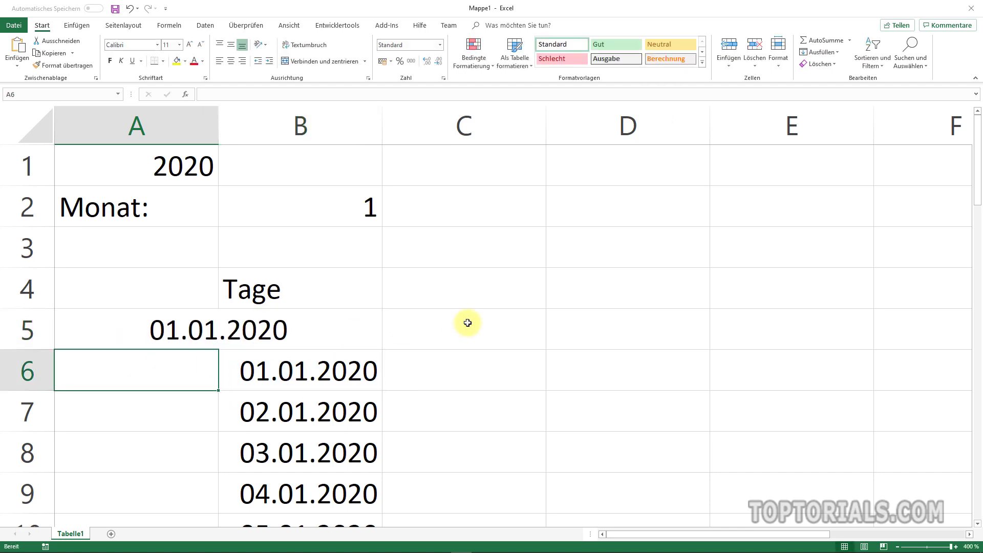
pyautogui.click(232, 331)
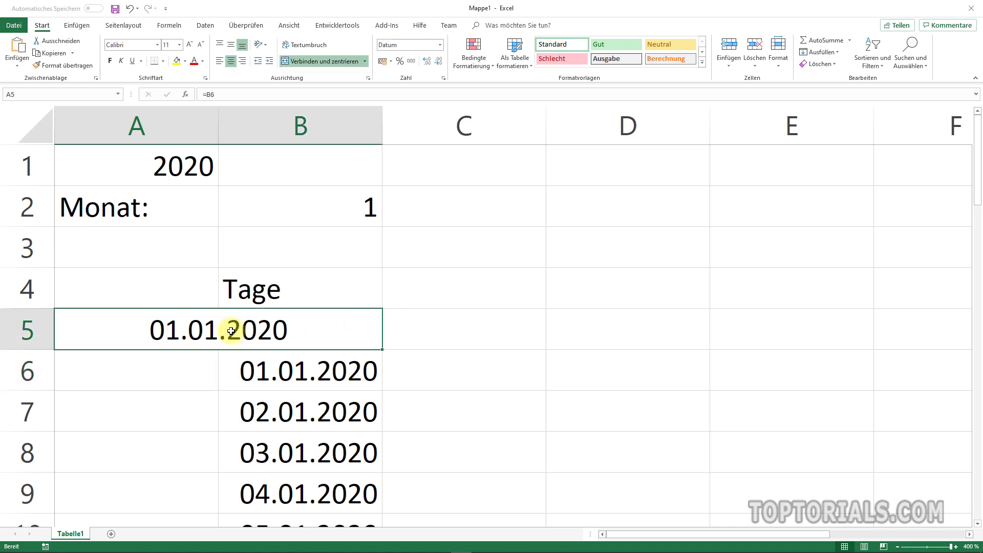
# Apply the custom number format MMMM to the merged A5 header so it reads Januar
pyautogui.rightClick(232, 330)
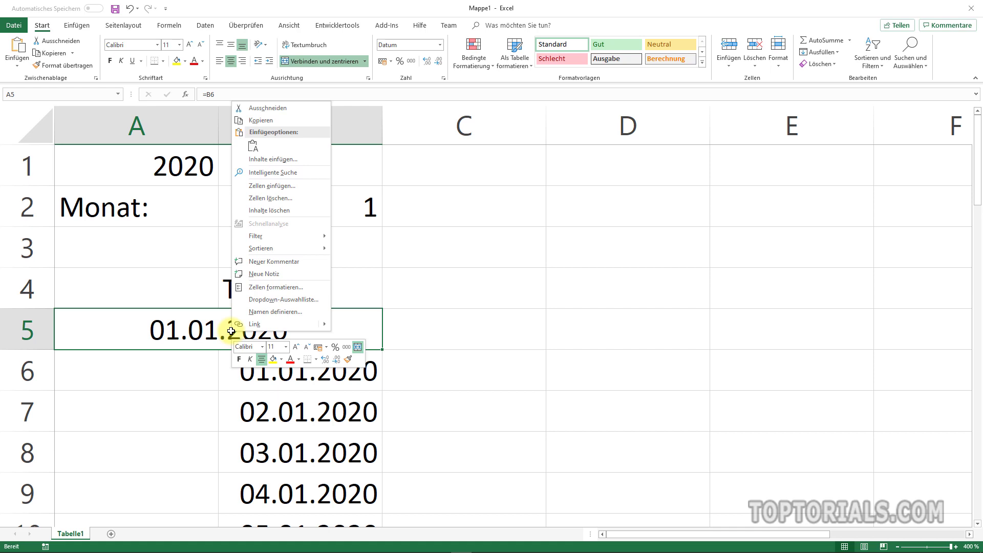
pyautogui.click(307, 287)
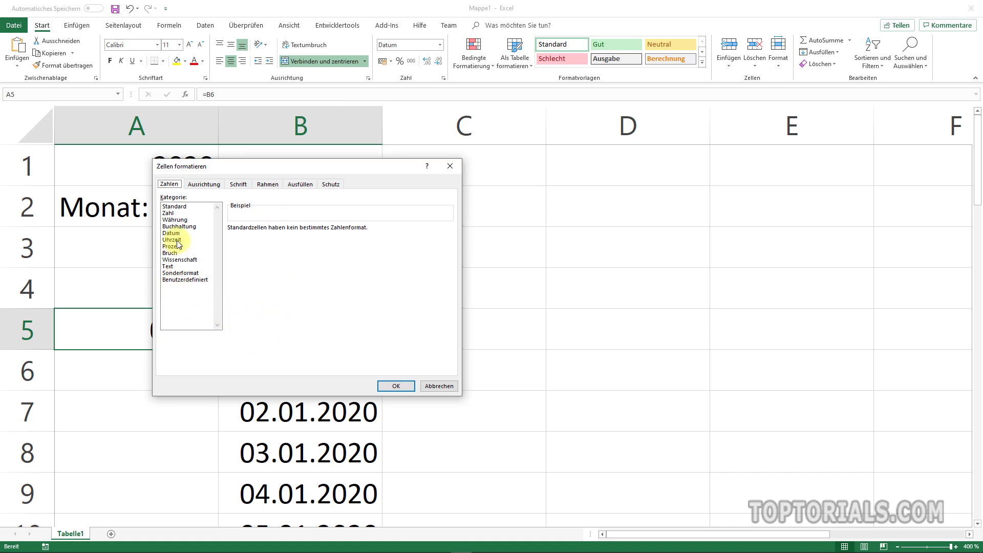
pyautogui.click(180, 281)
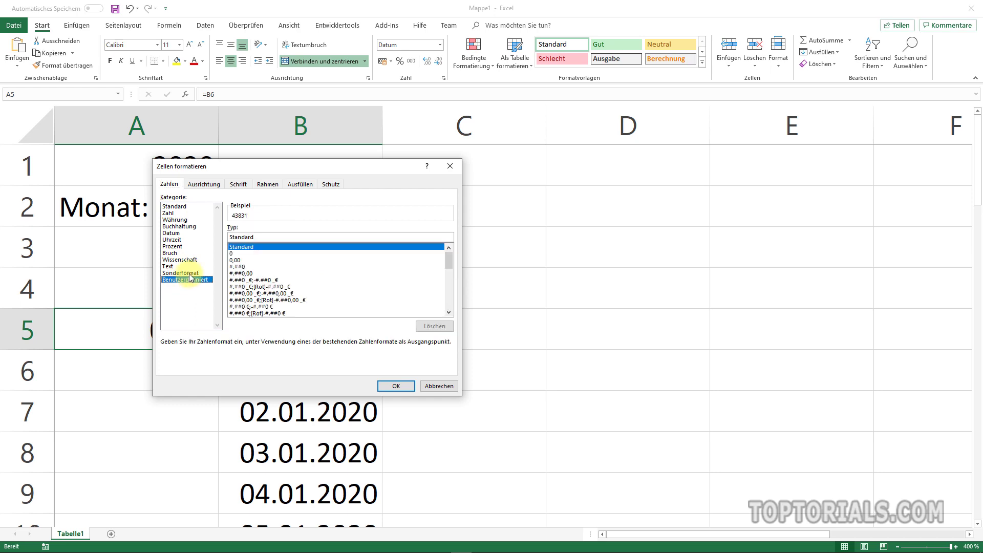
pyautogui.moveTo(261, 237); pyautogui.dragTo(213, 234)
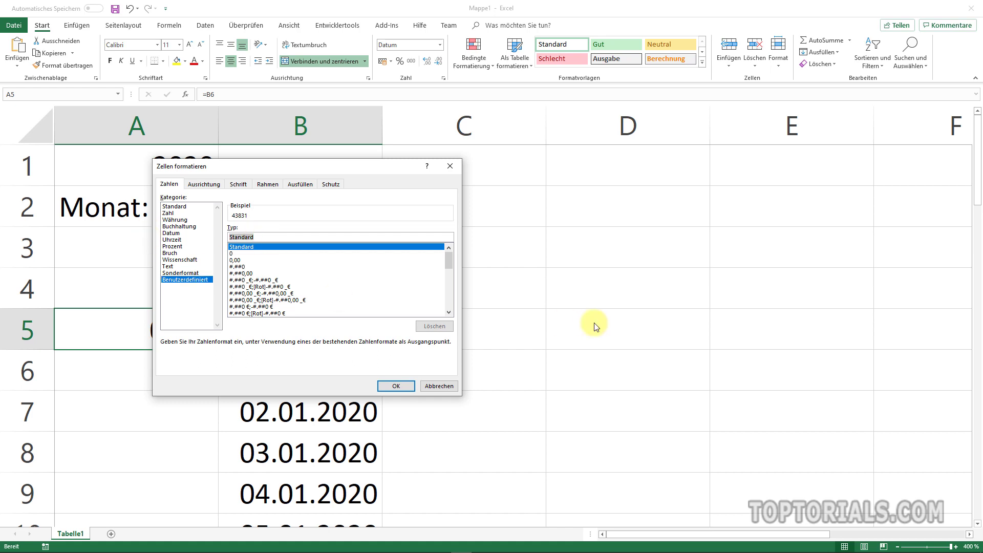
pyautogui.write('MM')
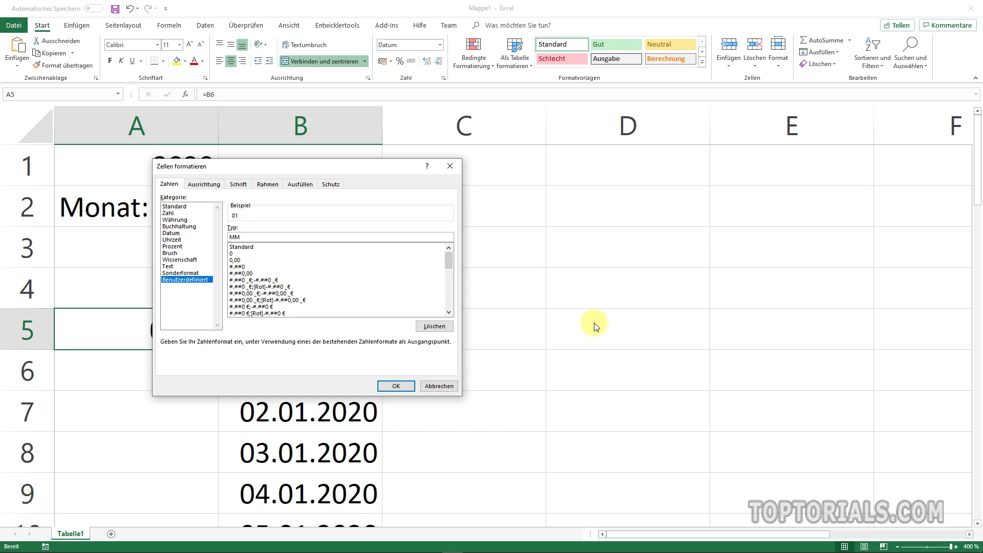
pyautogui.write('M')
pyautogui.write('MM')
pyautogui.click(390, 386)
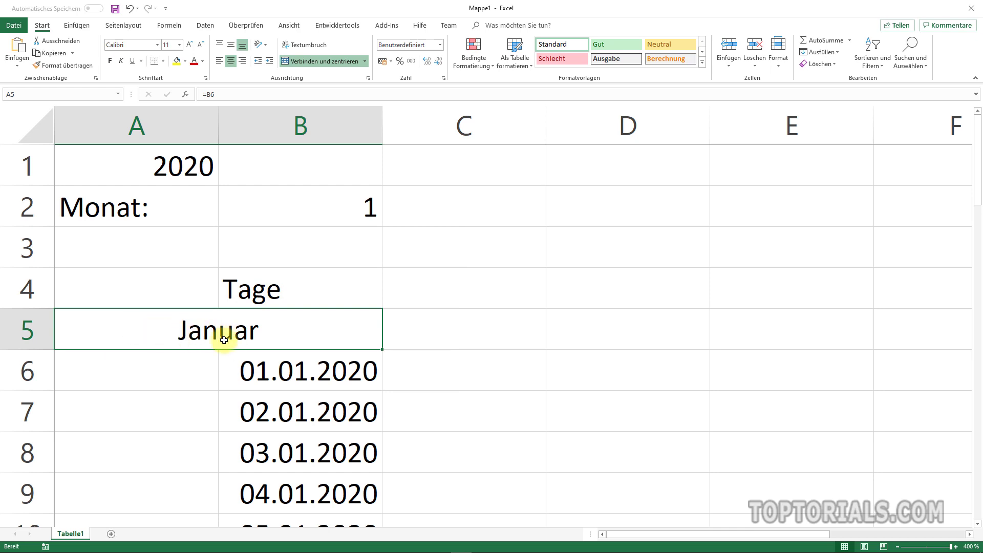
# Make the Januar header in A5 bold, and make 2020 in A1 bold at font size 14
pyautogui.click(110, 61)
pyautogui.click(153, 164)
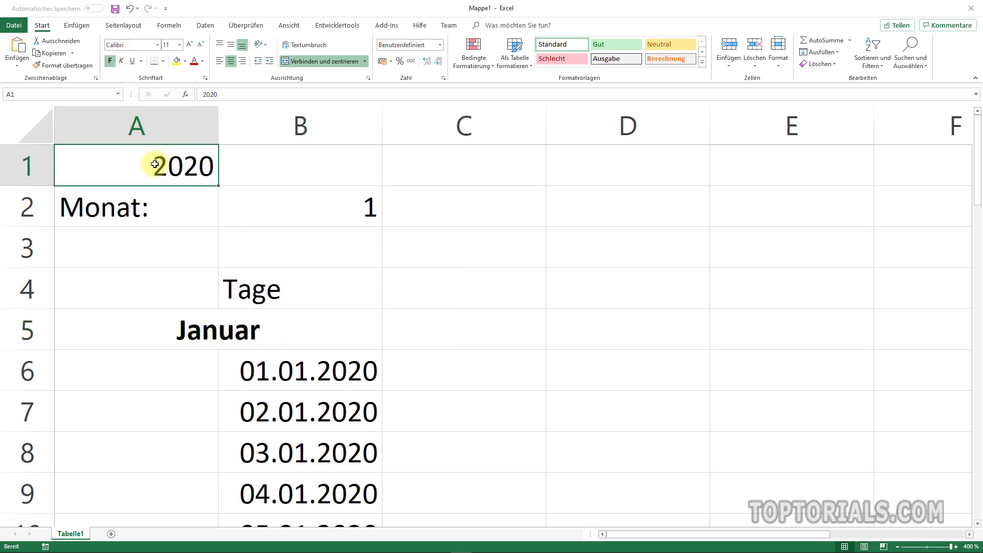
pyautogui.click(179, 45)
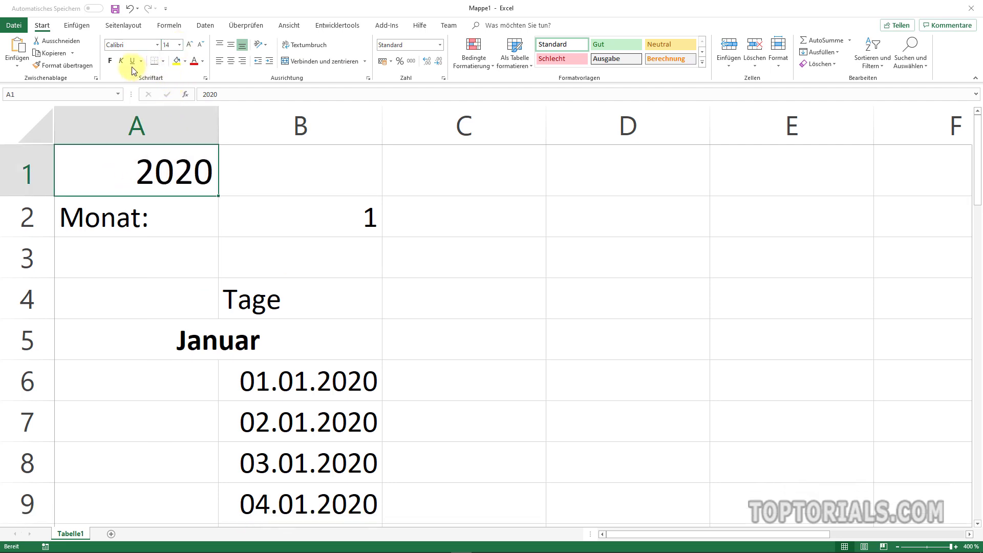
pyautogui.click(109, 60)
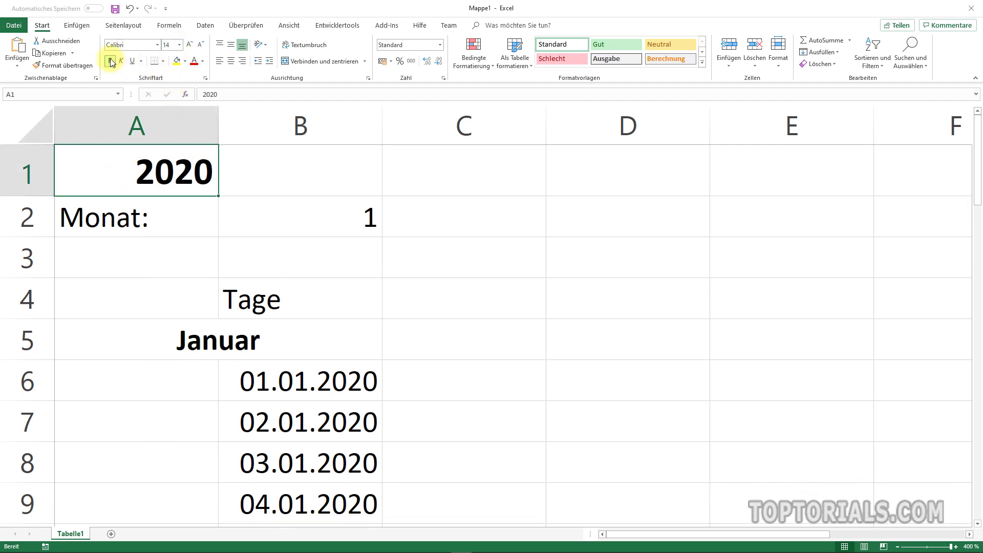
pyautogui.click(330, 382)
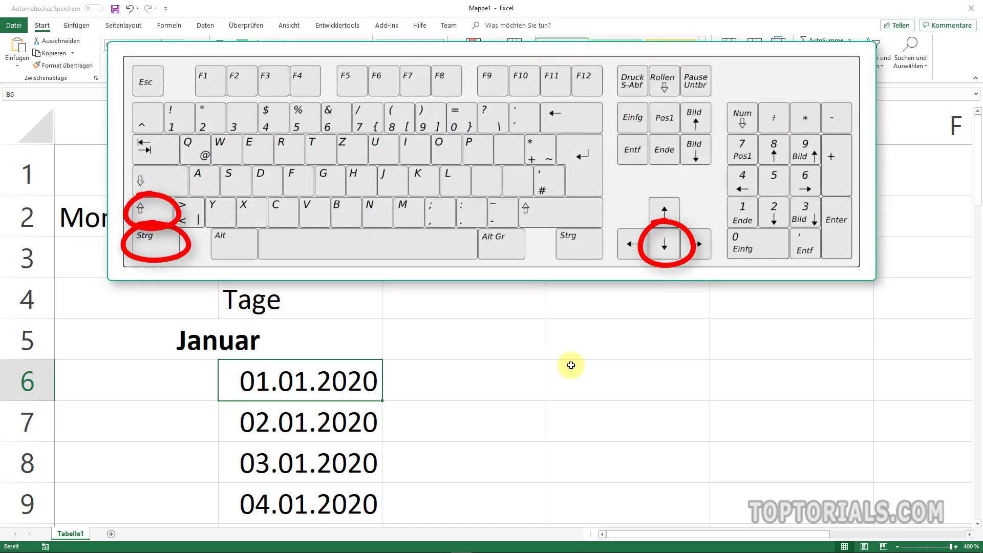
# Give all January dates in column B the custom format TT.MM, showing 01.01, 02.01 and so on
pyautogui.hotkey('ctrl', 'shift', 'Down')
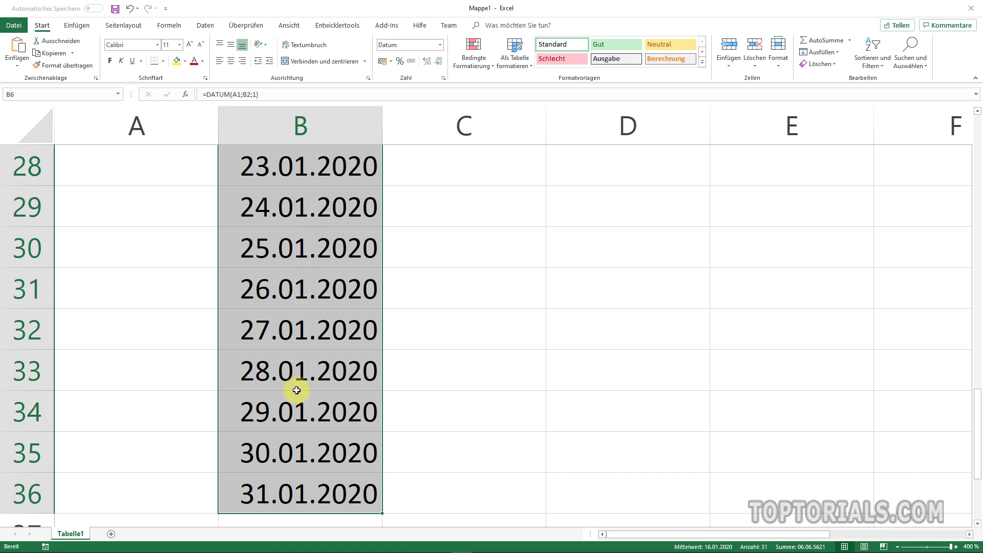
pyautogui.rightClick(302, 332)
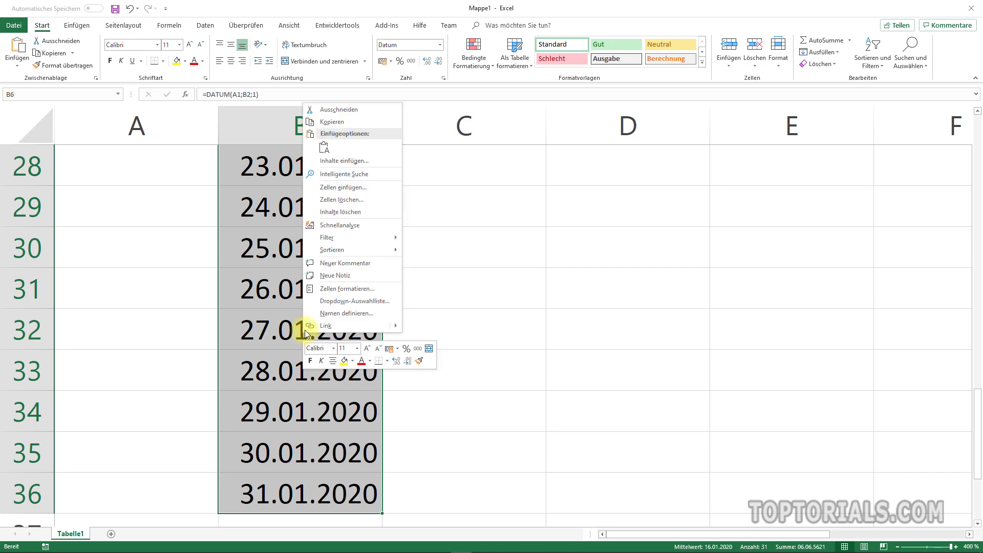
pyautogui.click(333, 291)
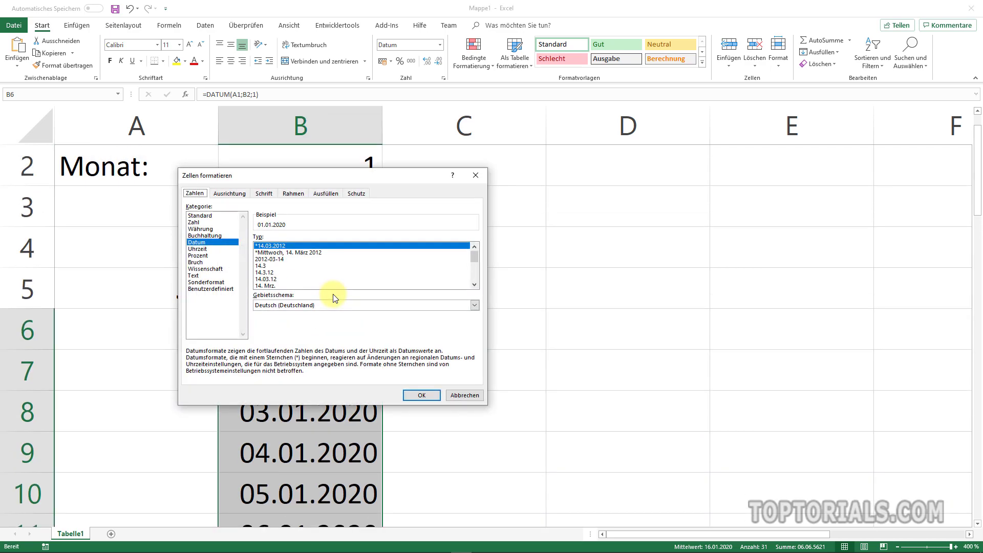
pyautogui.click(197, 289)
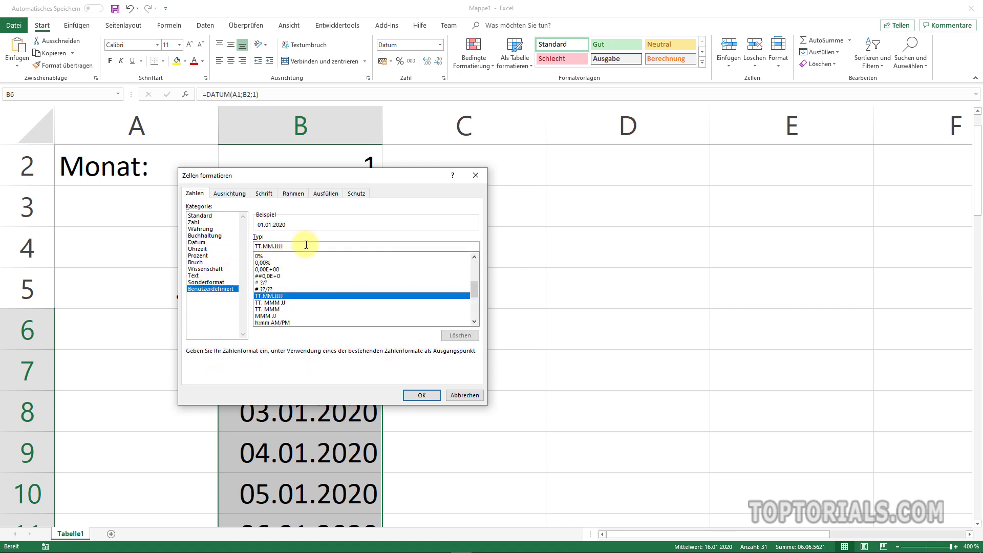
pyautogui.moveTo(291, 246); pyautogui.dragTo(255, 247)
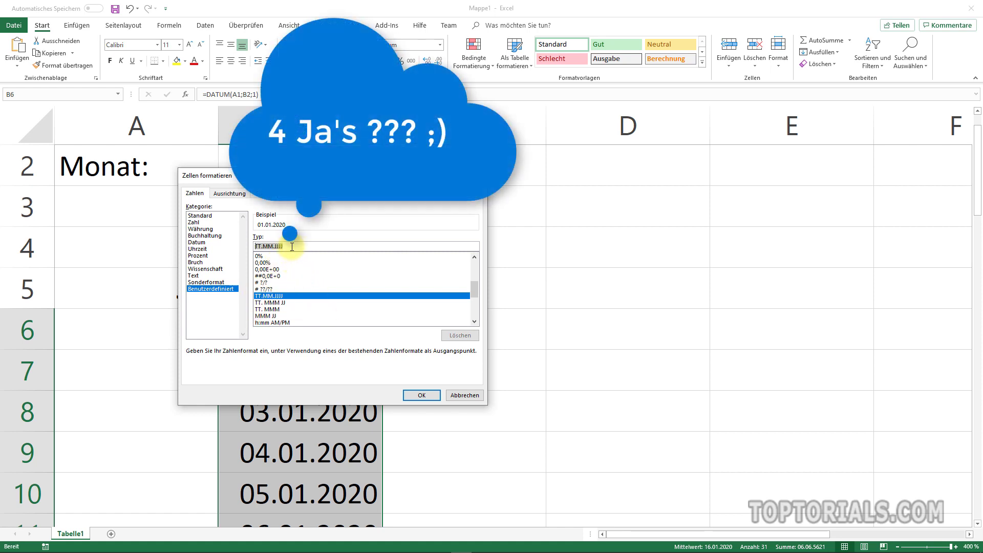
pyautogui.click(292, 247)
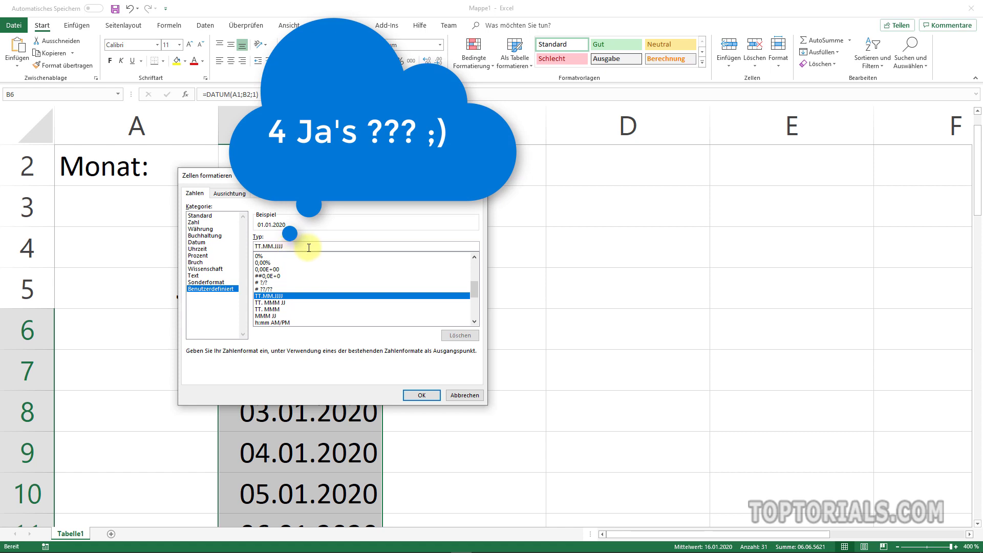
pyautogui.press('BackSpace')
pyautogui.press('BackSpace')
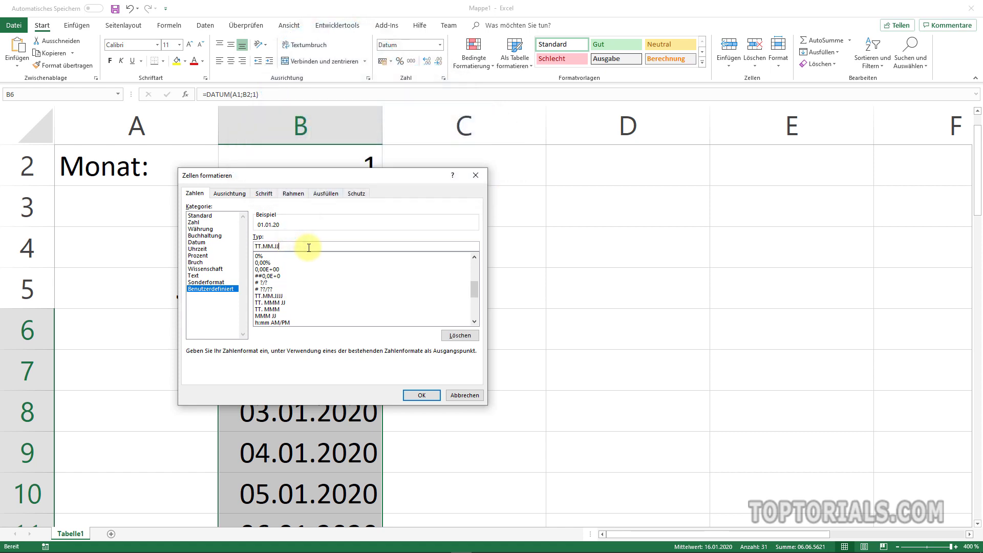
pyautogui.press('BackSpace')
pyautogui.press('BackSpace')
pyautogui.press('BackSpace')
pyautogui.click(422, 395)
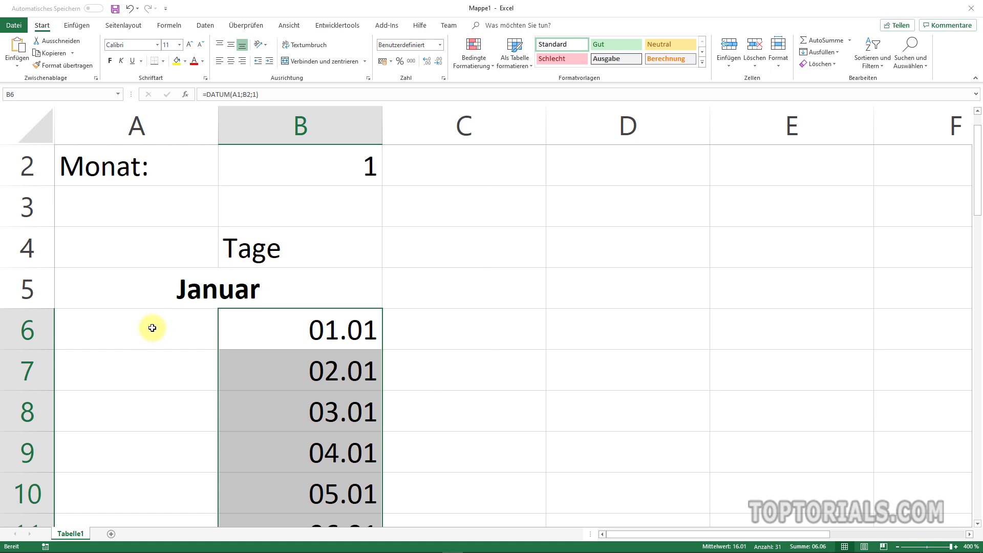
# Enter the formula =B6 in cell A6
pyautogui.click(152, 327)
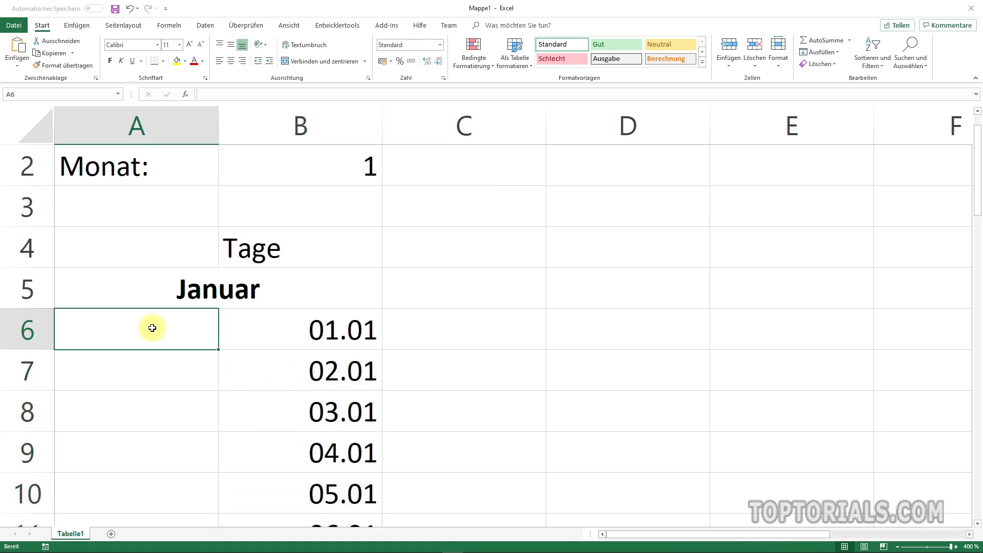
pyautogui.write('=')
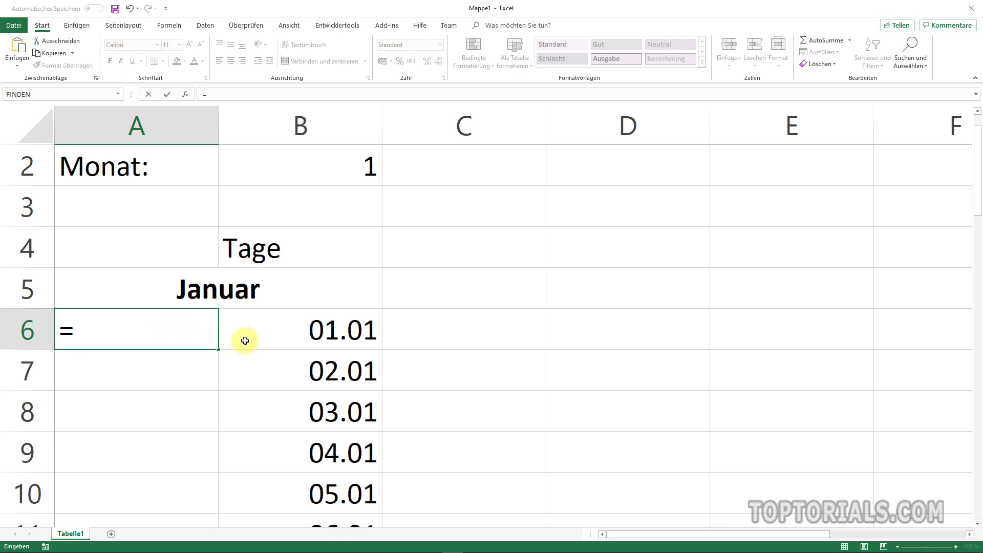
pyautogui.click(327, 333)
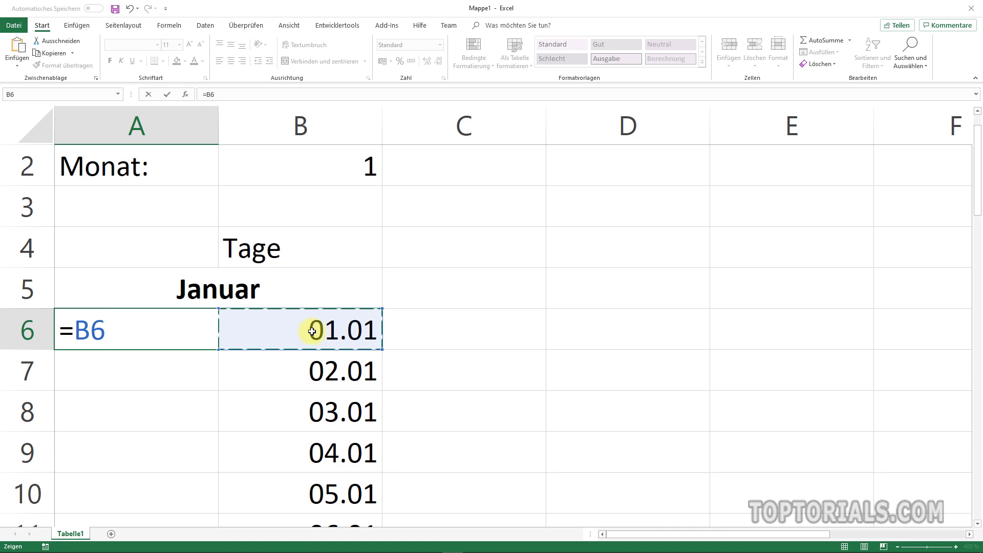
pyautogui.press('Return')
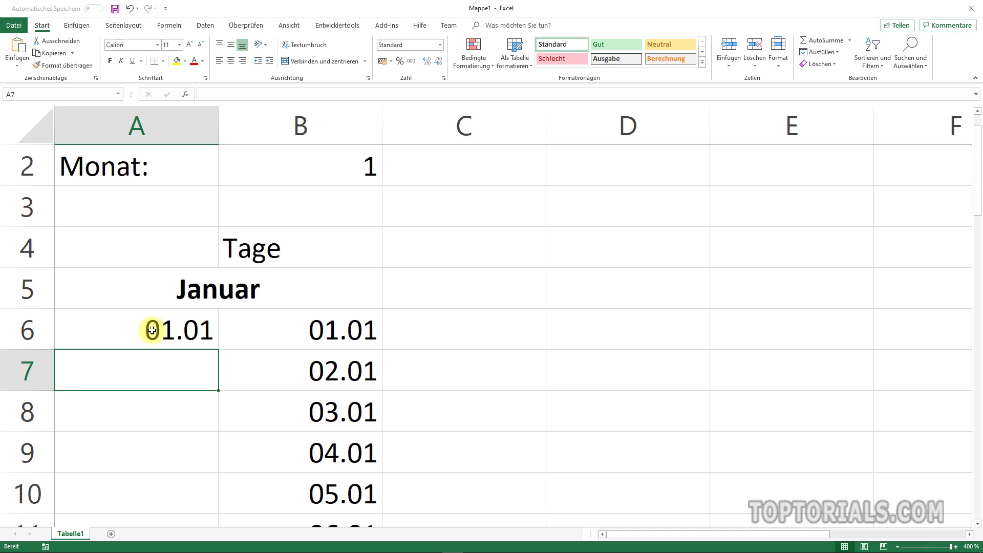
# Apply the custom format TTT to A6 so it shows the weekday Mi
pyautogui.rightClick(152, 331)
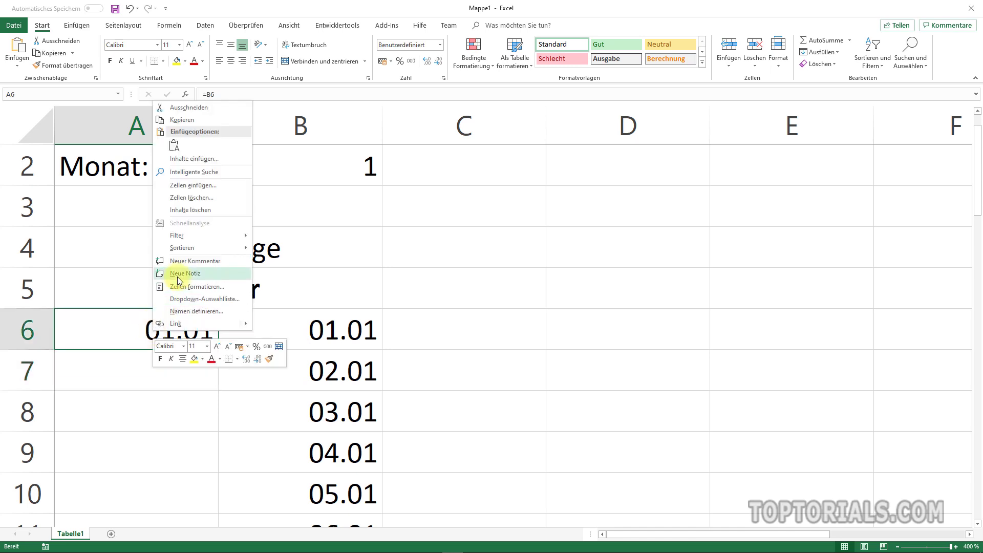
pyautogui.click(187, 287)
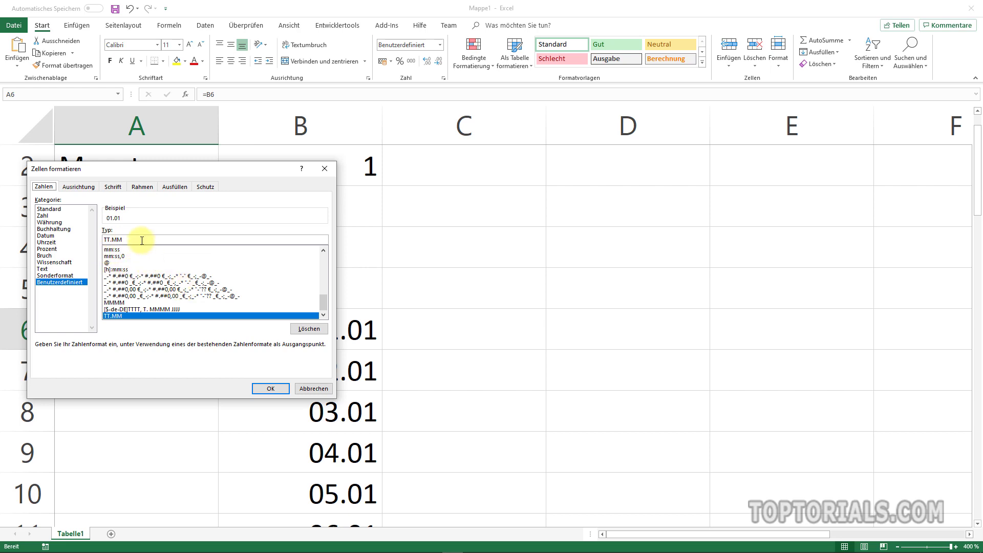
pyautogui.moveTo(142, 240); pyautogui.dragTo(101, 240)
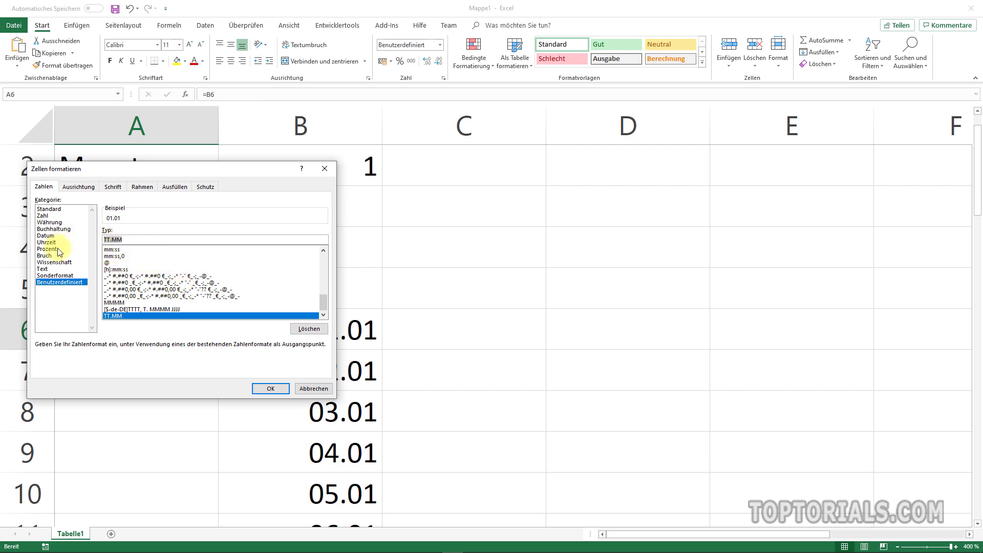
pyautogui.write('TTT')
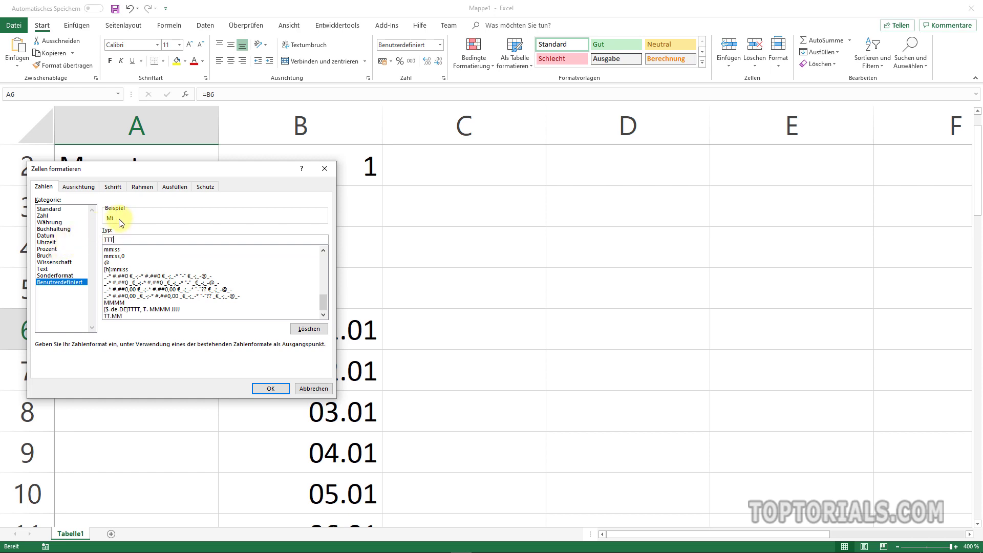
pyautogui.write('T')
pyautogui.press('BackSpace')
pyautogui.press('BackSpace')
pyautogui.click(270, 388)
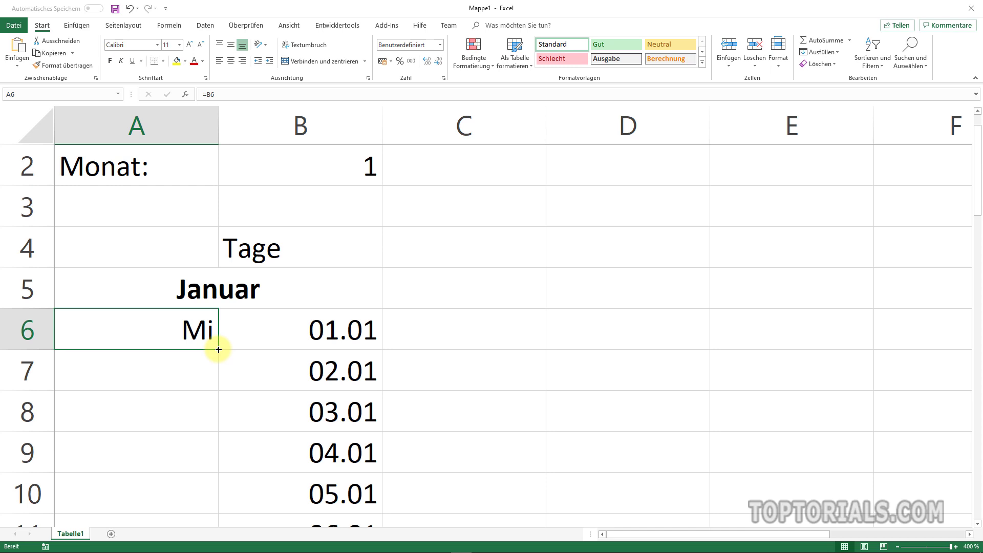
# Fill the weekday formula from A6 down to A36, giving Mi through Fr
pyautogui.doubleClick(219, 349)
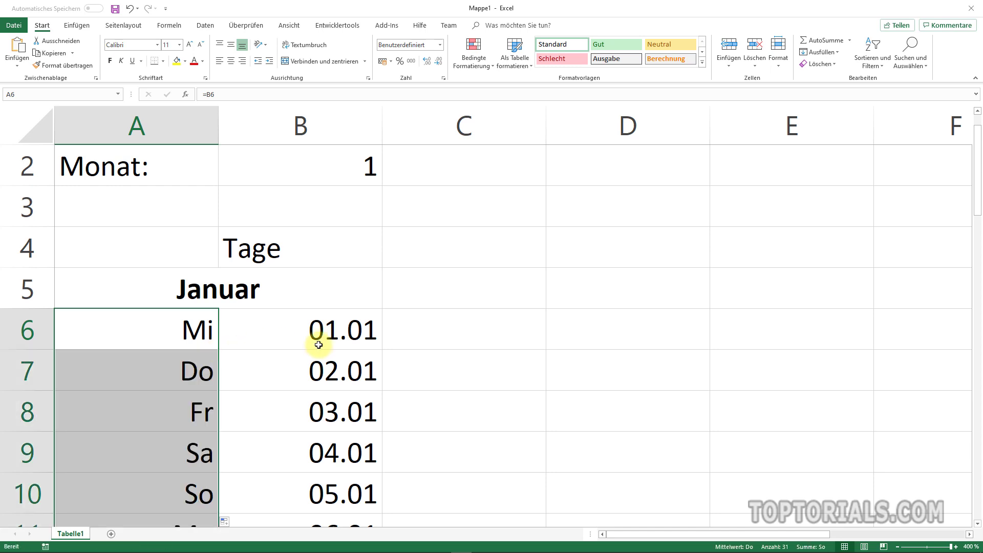
pyautogui.scroll(-4, 421, 346)
pyautogui.scroll(-4, 427, 347)
pyautogui.scroll(-4, 431, 349)
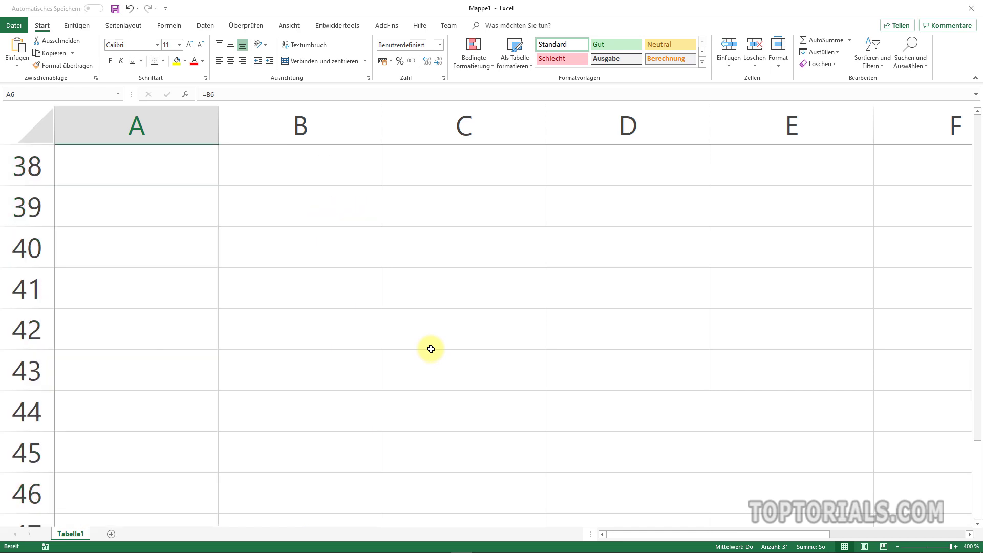
pyautogui.scroll(1, 430, 348)
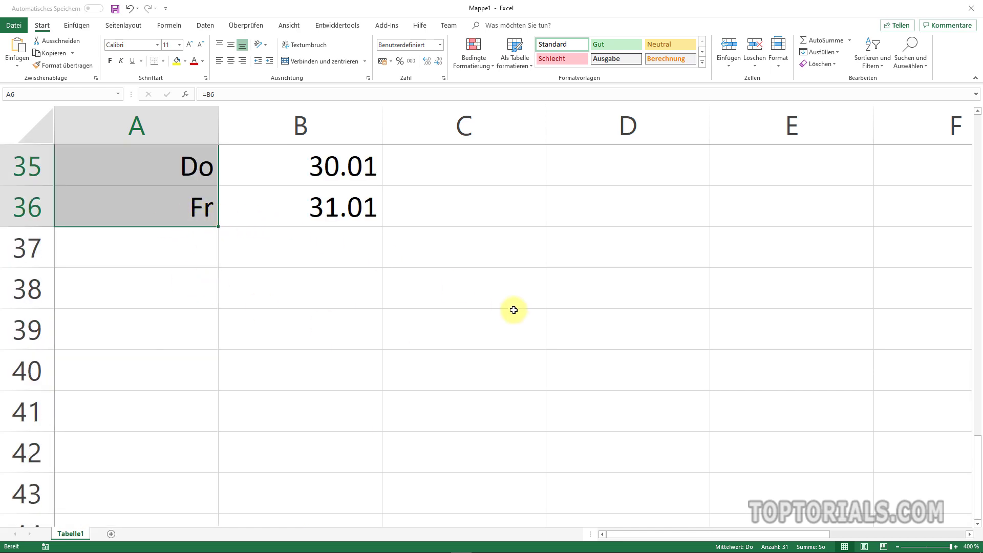
pyautogui.scroll(5, 514, 310)
pyautogui.scroll(5, 514, 310)
pyautogui.scroll(2, 513, 310)
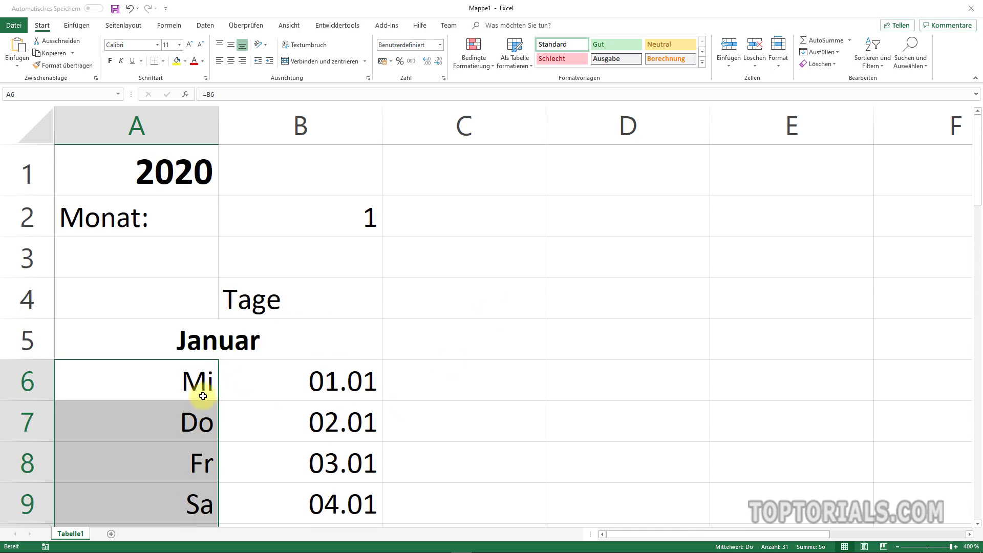
pyautogui.click(336, 214)
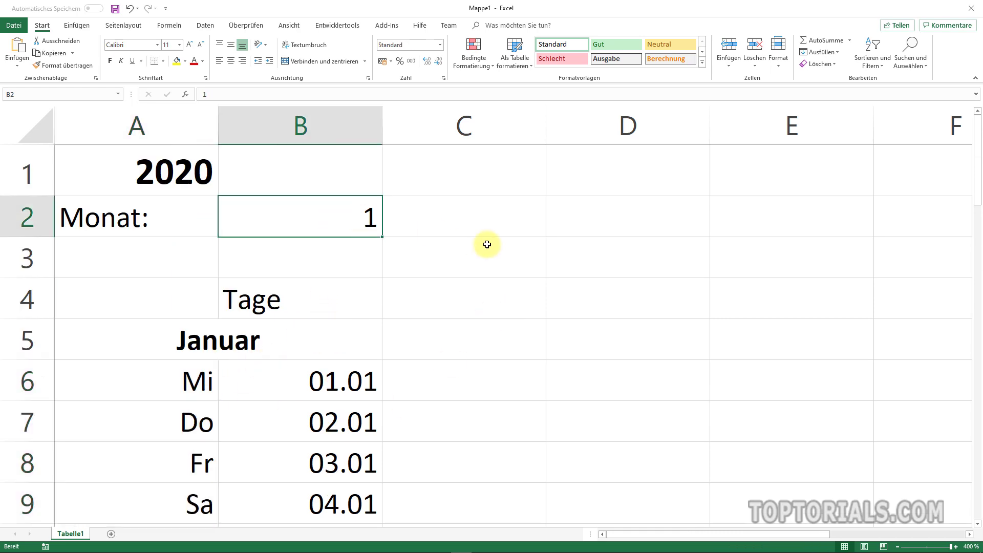
# Change the month number in B2 to 2 so the calendar switches to Februar
pyautogui.write('2')
pyautogui.press('Tab')
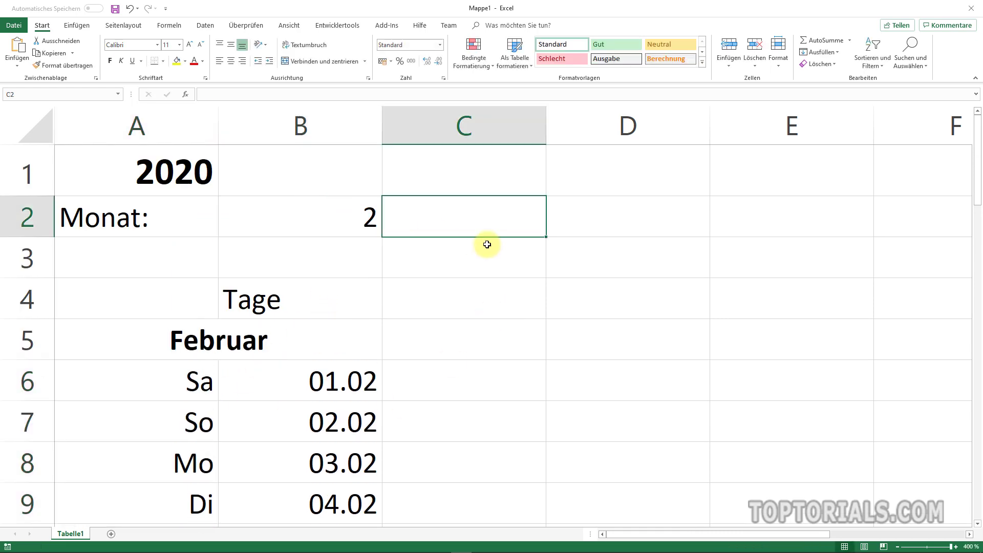
pyautogui.hscroll(3, 228, 388)
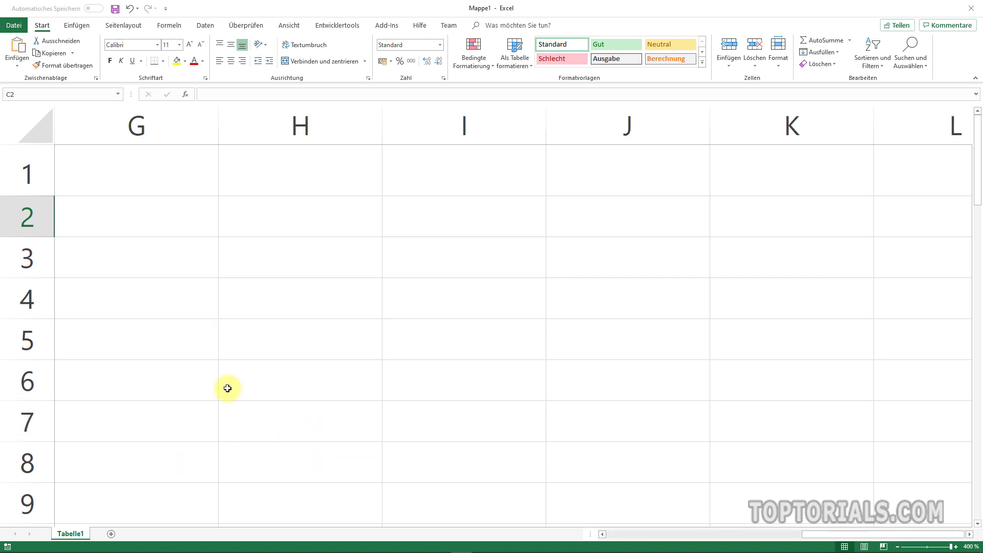
pyautogui.hscroll(1, 227, 388)
pyautogui.hscroll(4, 227, 388)
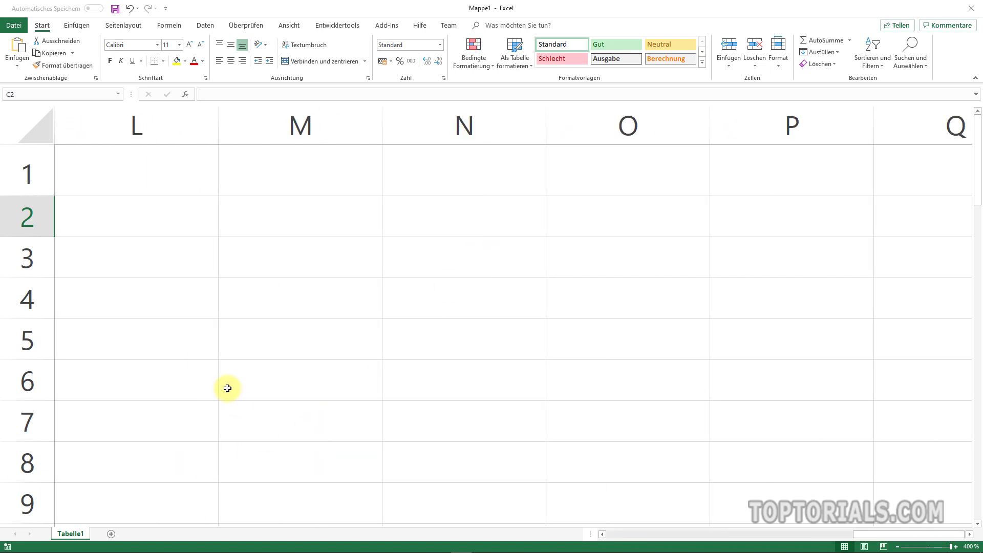
pyautogui.hscroll(2, 226, 389)
pyautogui.hscroll(10, 230, 395)
pyautogui.hscroll(8, 235, 410)
pyautogui.hscroll(8, 239, 414)
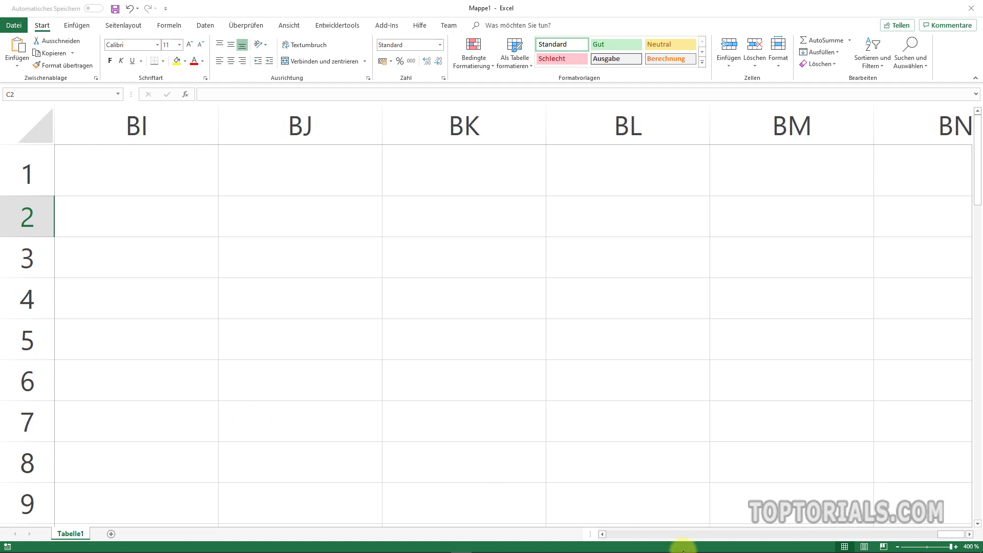
pyautogui.moveTo(944, 538); pyautogui.dragTo(606, 534)
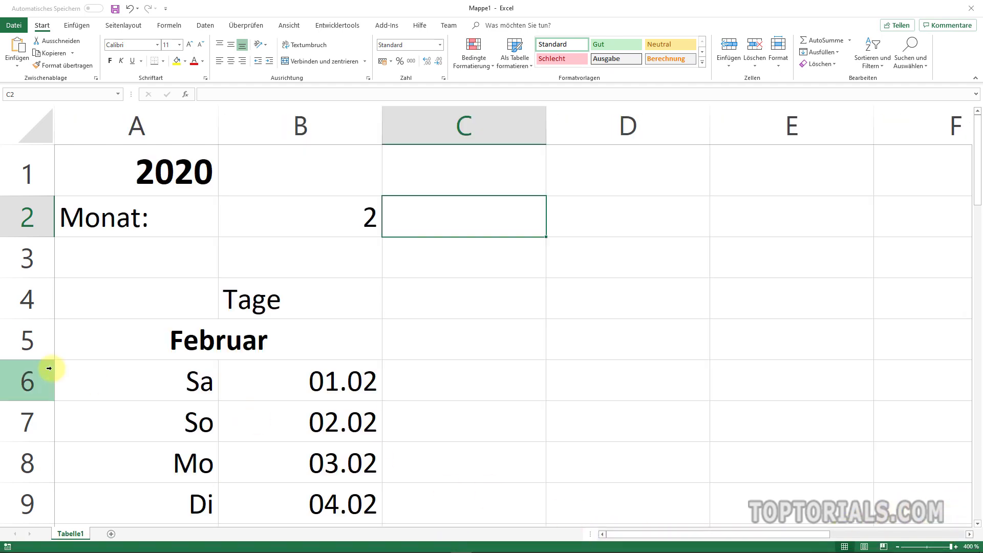
pyautogui.click(161, 295)
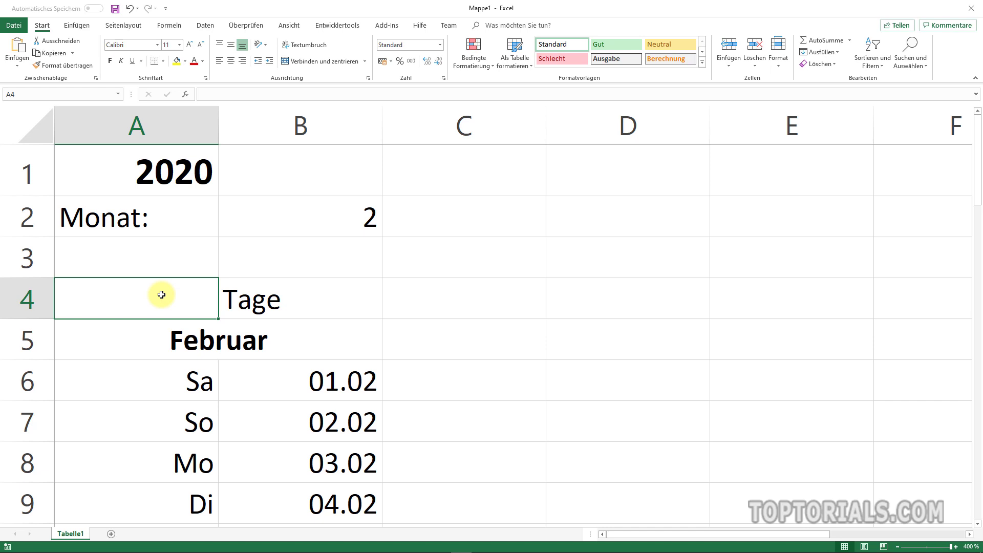
# Start the A4 formula as =DATUM(A1;B2+1;1) for the first day of the next month
pyautogui.write('=')
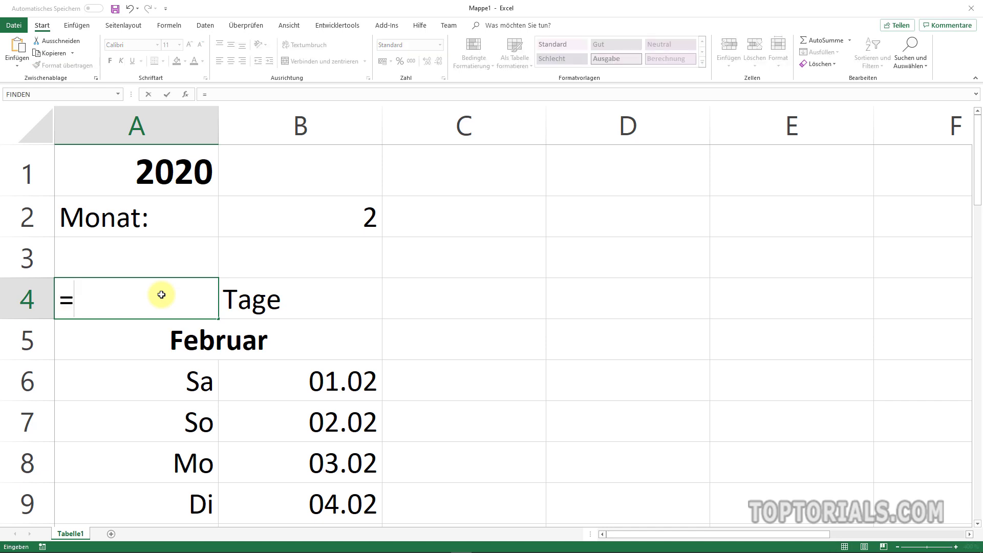
pyautogui.write('DATUM')
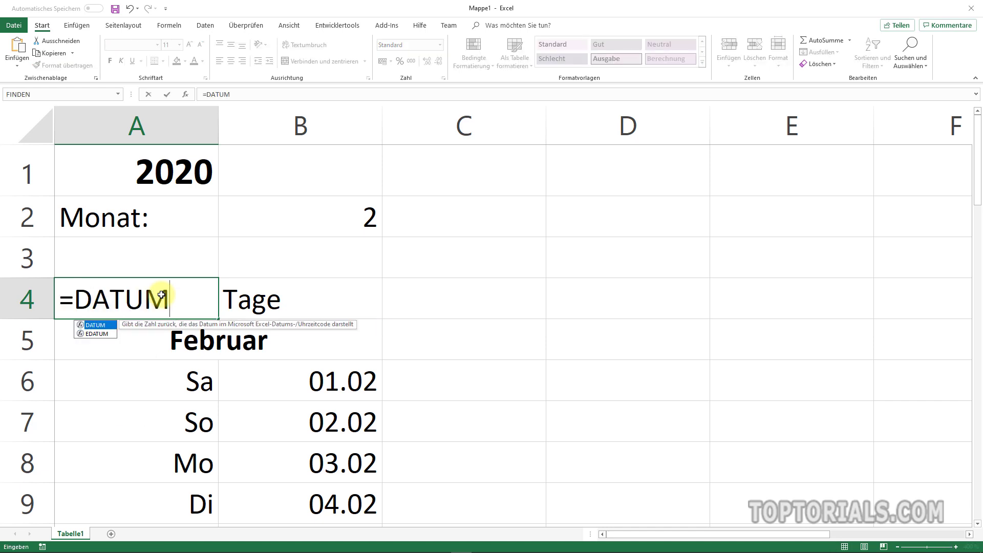
pyautogui.write('(')
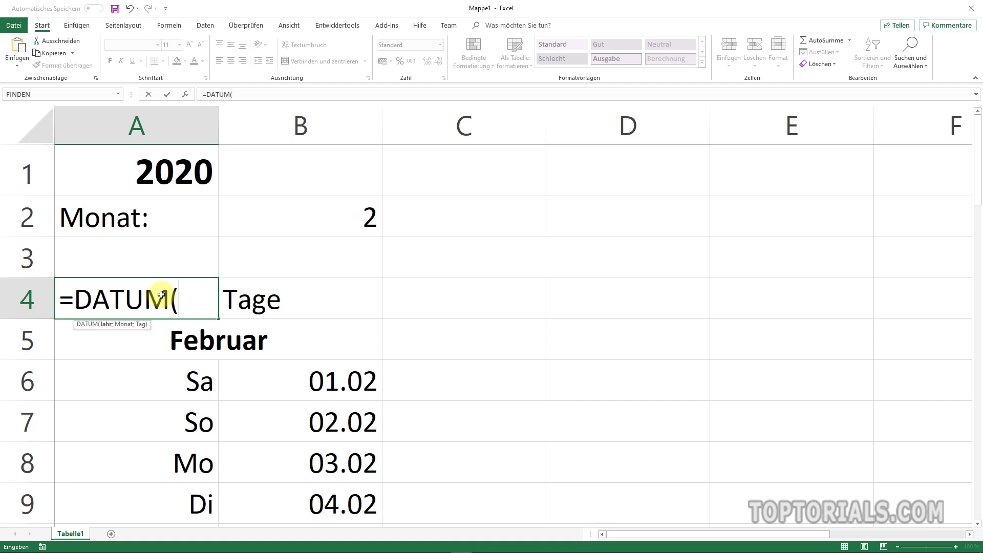
pyautogui.click(156, 167)
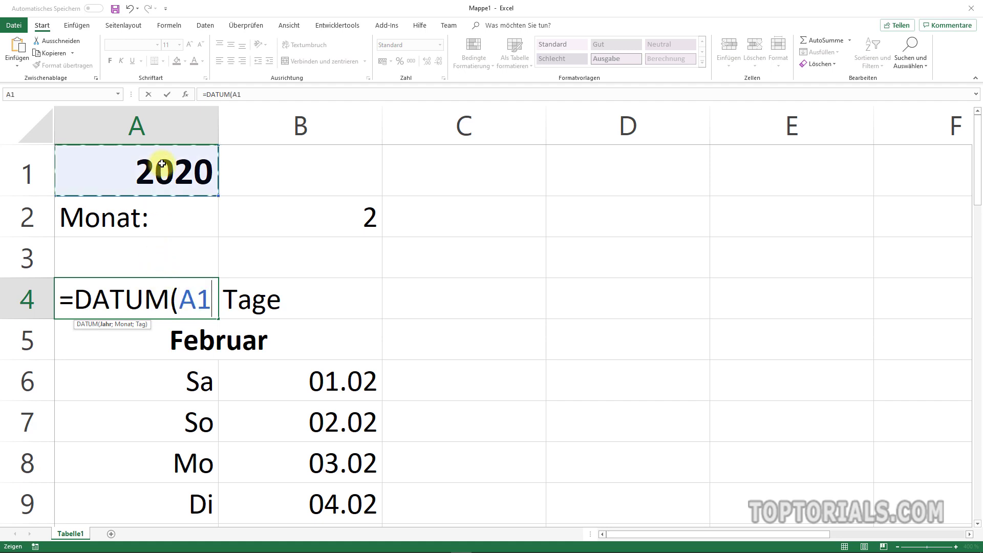
pyautogui.write(';')
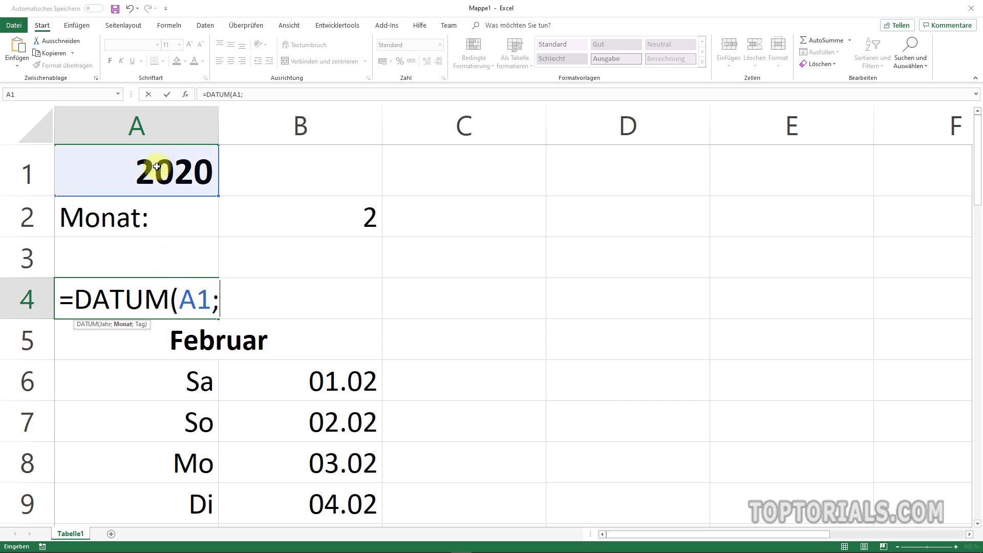
pyautogui.click(356, 223)
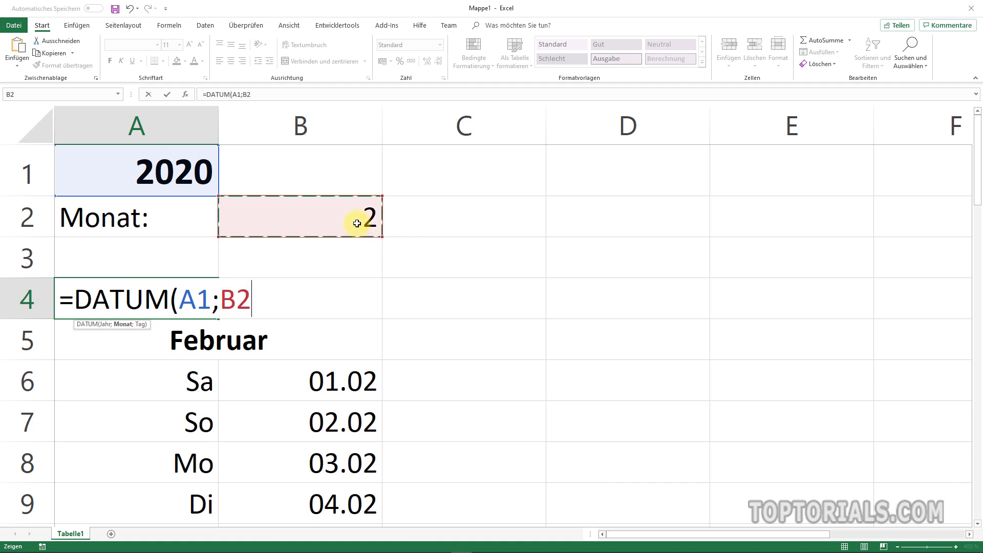
pyautogui.write(';')
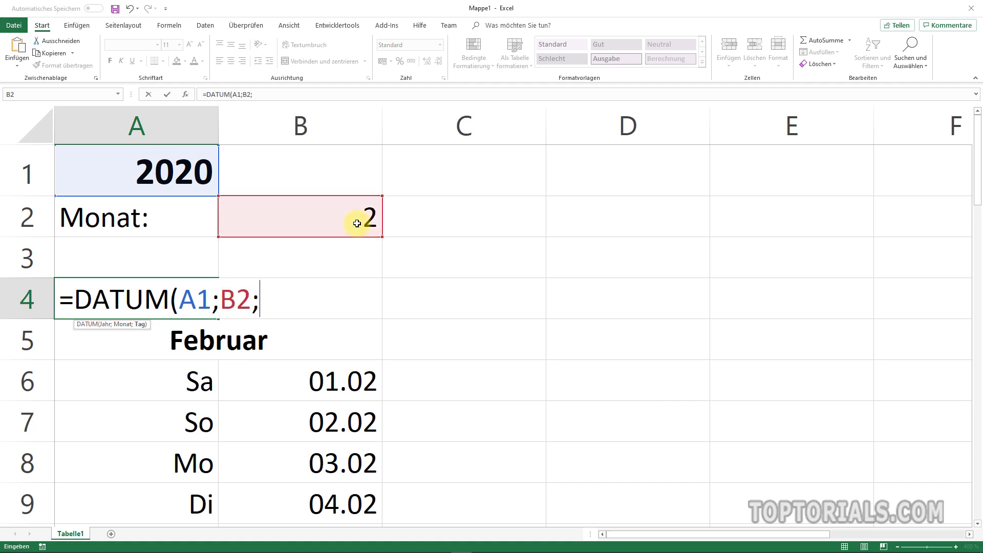
pyautogui.write('1)')
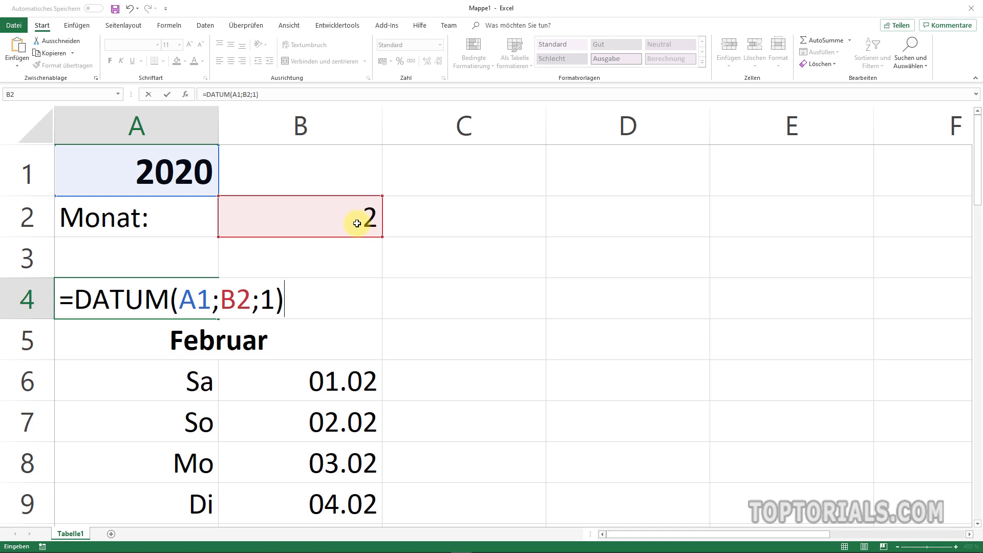
pyautogui.click(250, 302)
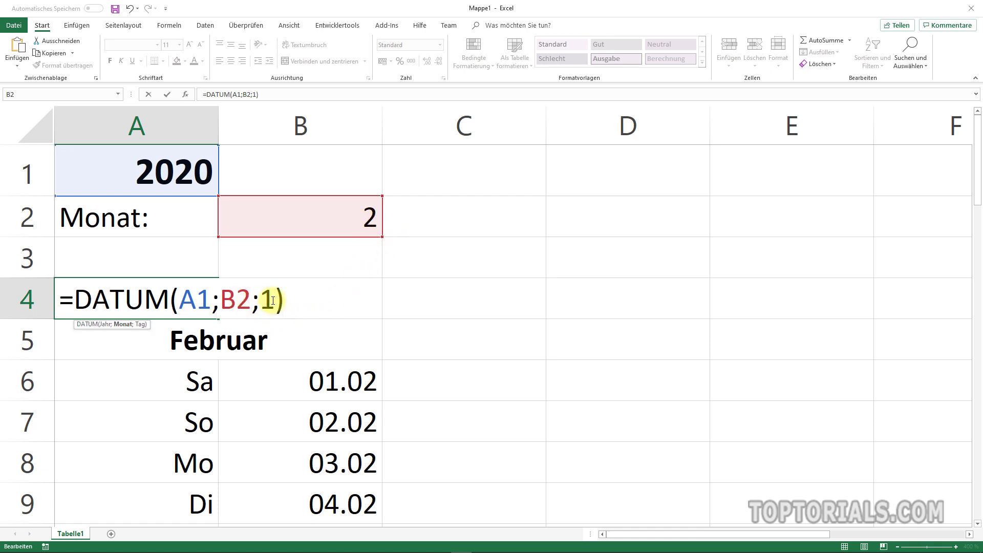
pyautogui.write('+1')
# Complete A4 as =DATUM(A1;B2+1;1)-DATUM(A1;B2;1), showing 29 days for February 2020
pyautogui.moveTo(324, 303); pyautogui.dragTo(98, 305)
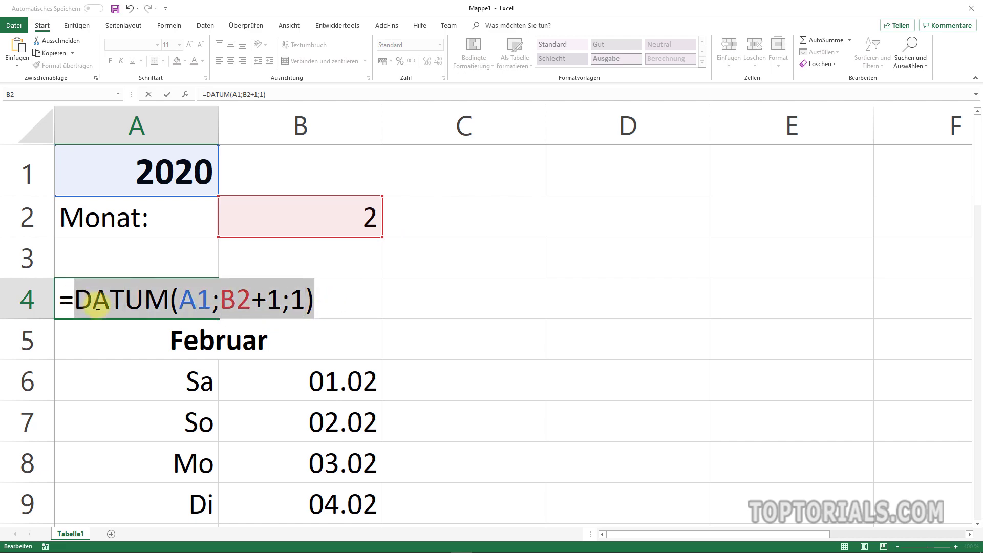
pyautogui.hotkey('ctrl', 'c')
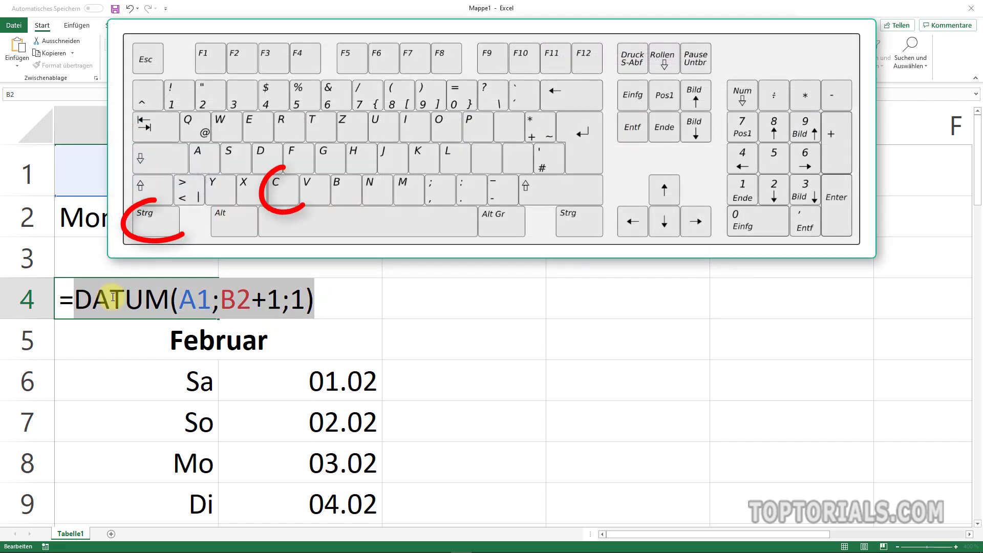
pyautogui.click(315, 303)
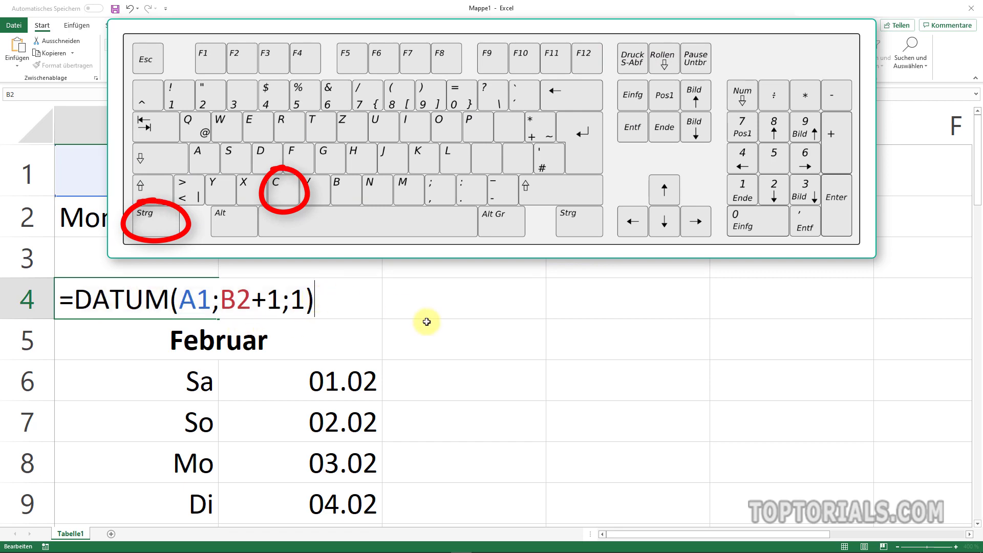
pyautogui.write('-')
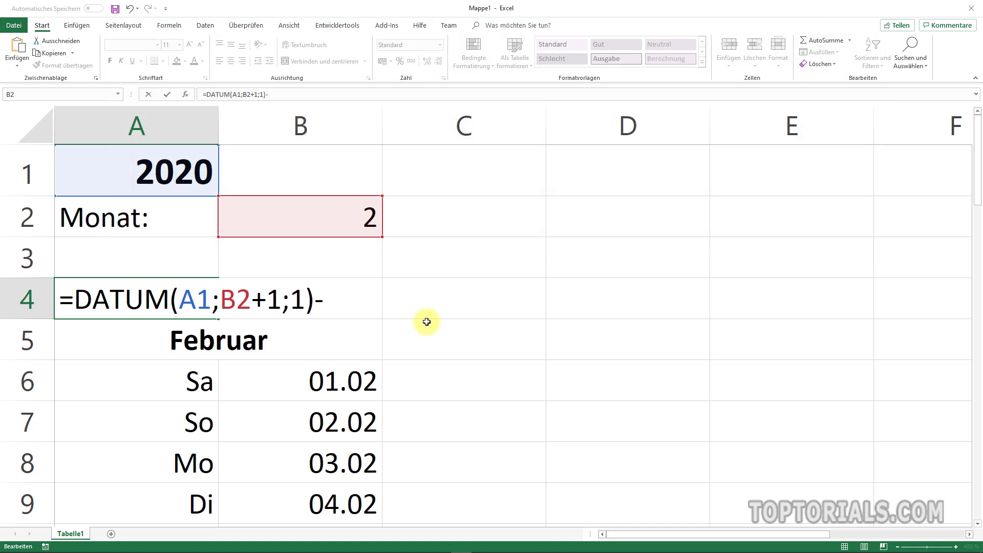
pyautogui.hscroll(3, 21, 300)
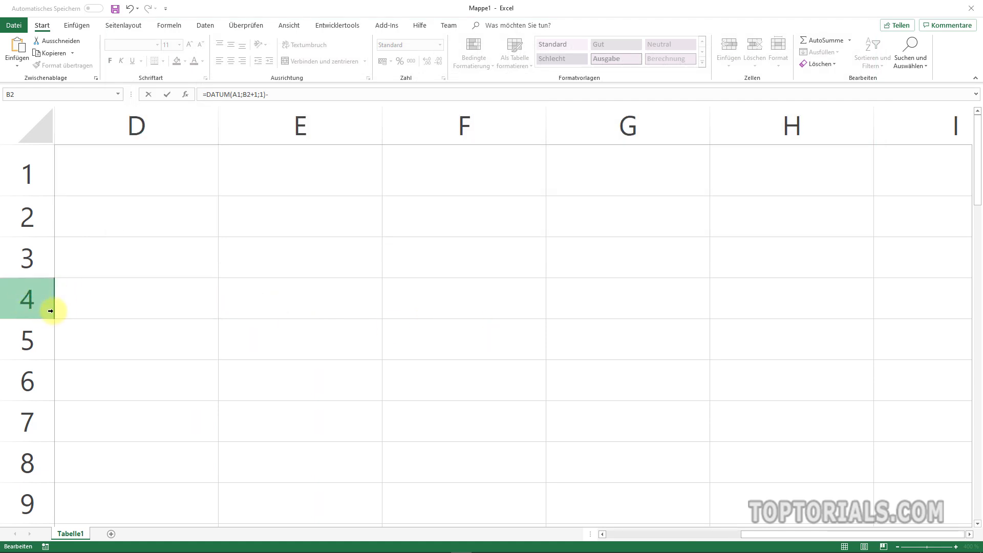
pyautogui.hscroll(5, 25, 306)
pyautogui.hscroll(6, 25, 305)
pyautogui.hscroll(-2, 70, 317)
pyautogui.hscroll(-2, 70, 316)
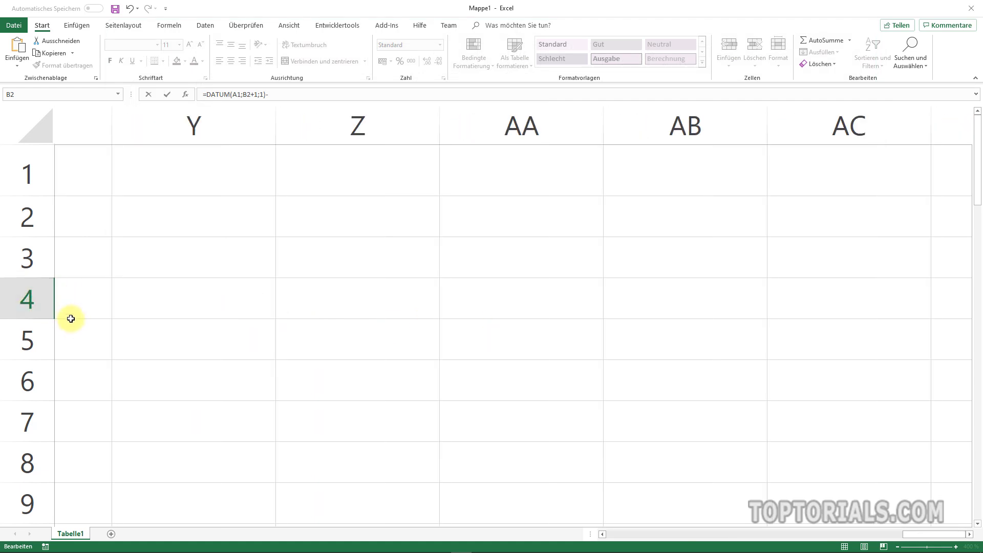
pyautogui.hscroll(-4, 72, 319)
pyautogui.hscroll(-4, 72, 318)
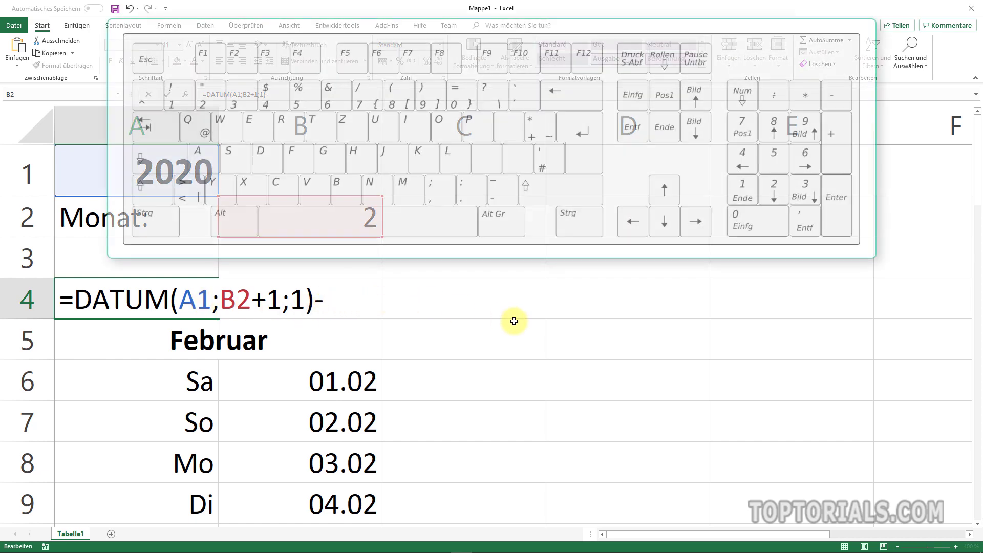
pyautogui.hotkey('ctrl', 'v')
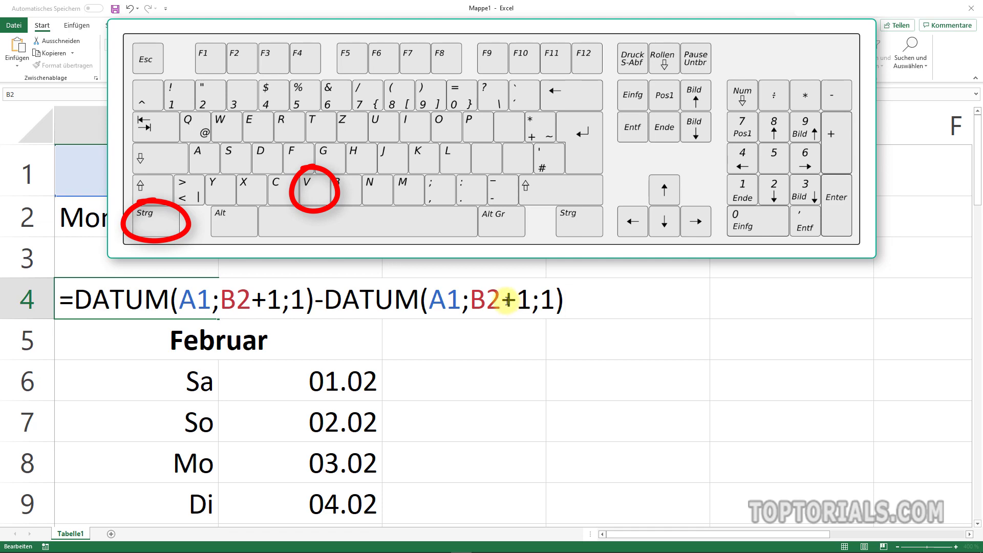
pyautogui.moveTo(502, 302); pyautogui.dragTo(526, 302)
pyautogui.press('Delete')
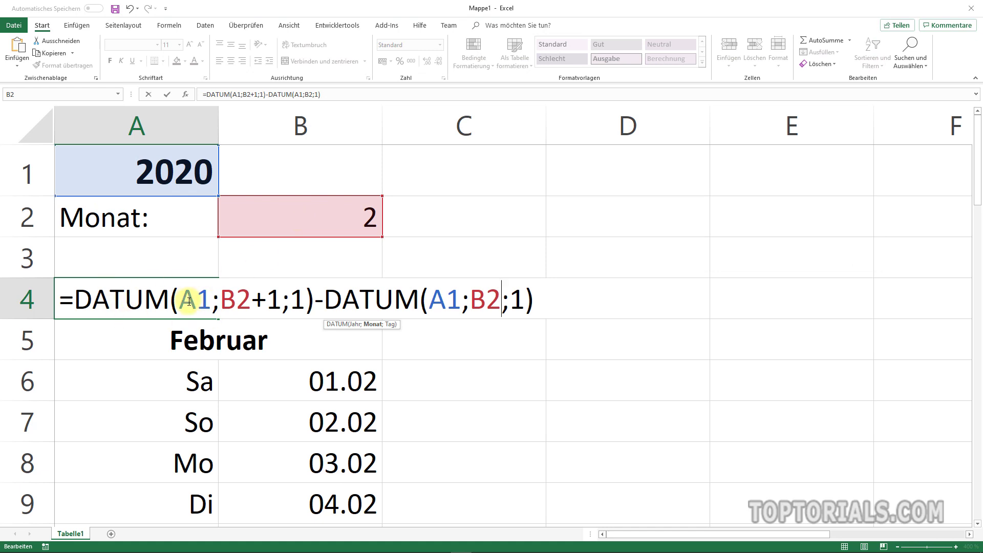
pyautogui.press('Return')
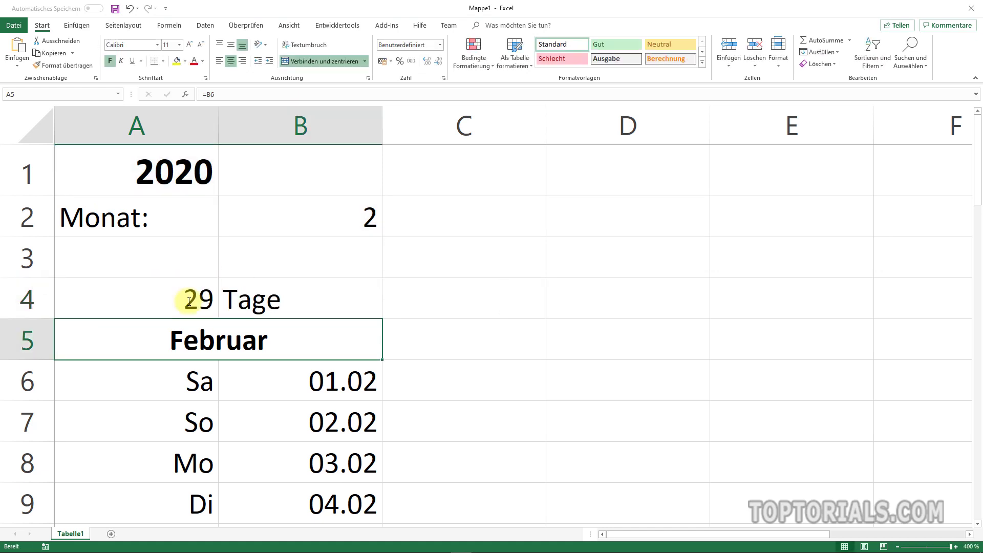
# Set the year in A1 to 2019 and the month in B2 to 1, giving 31 Tage
pyautogui.click(185, 175)
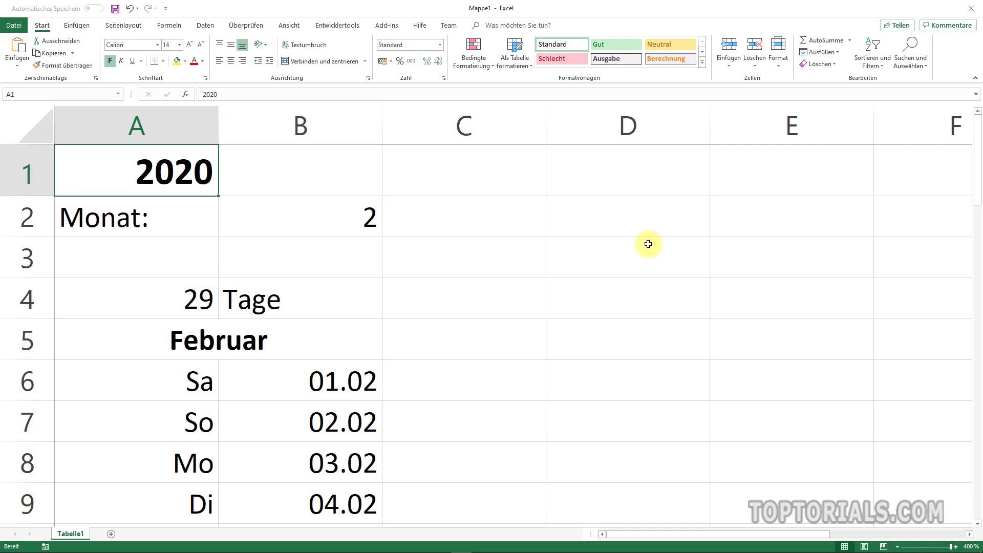
pyautogui.write('29')
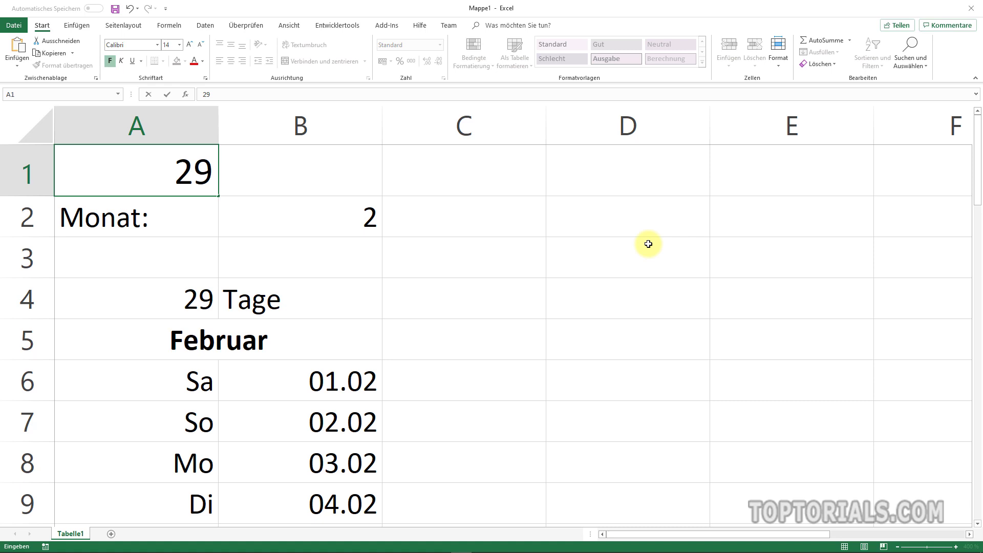
pyautogui.press('BackSpace')
pyautogui.write('019')
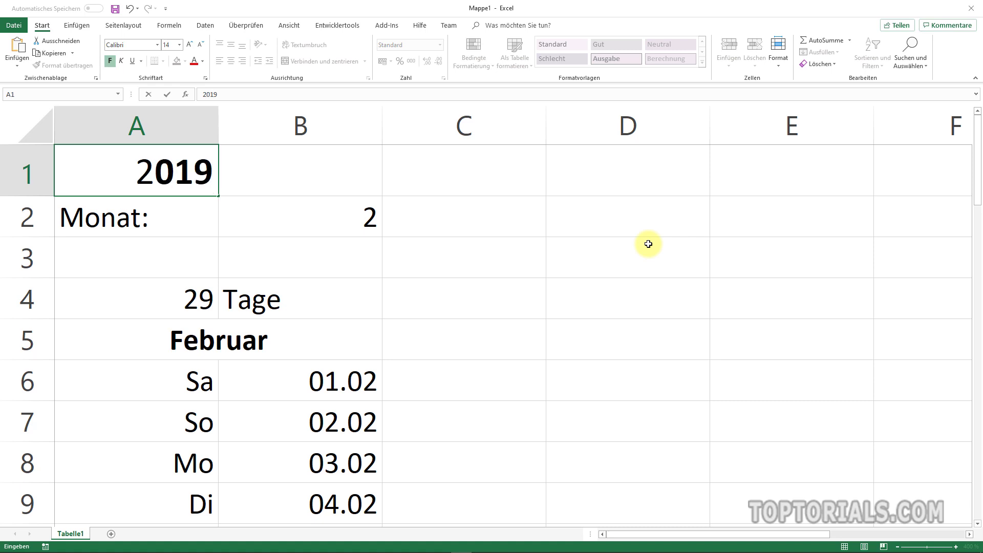
pyautogui.press('Return')
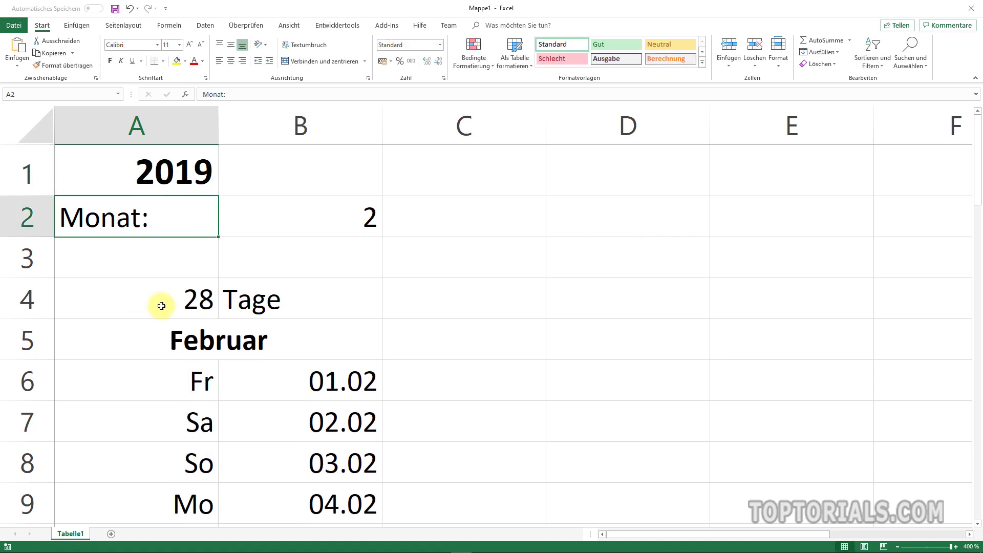
pyautogui.click(290, 214)
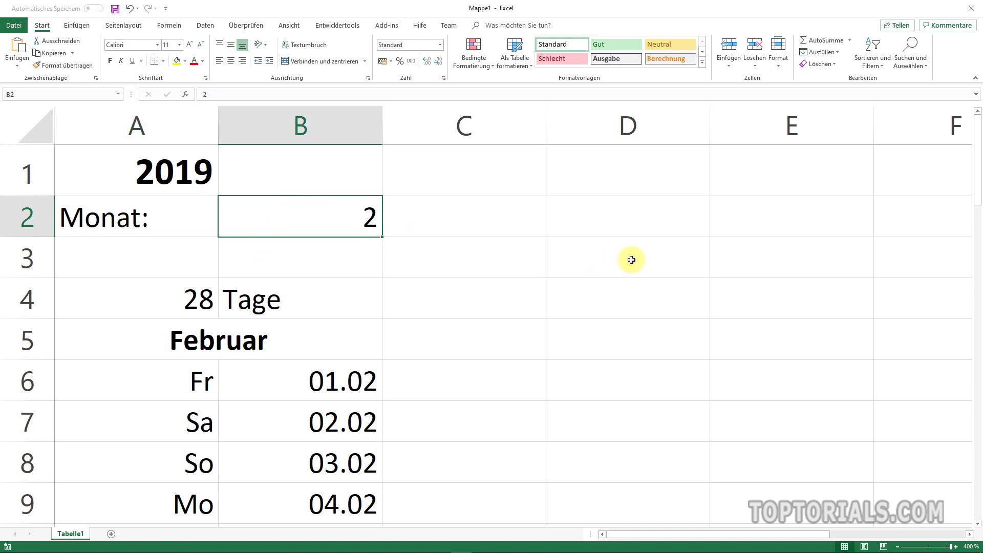
pyautogui.write('1')
pyautogui.press('Return')
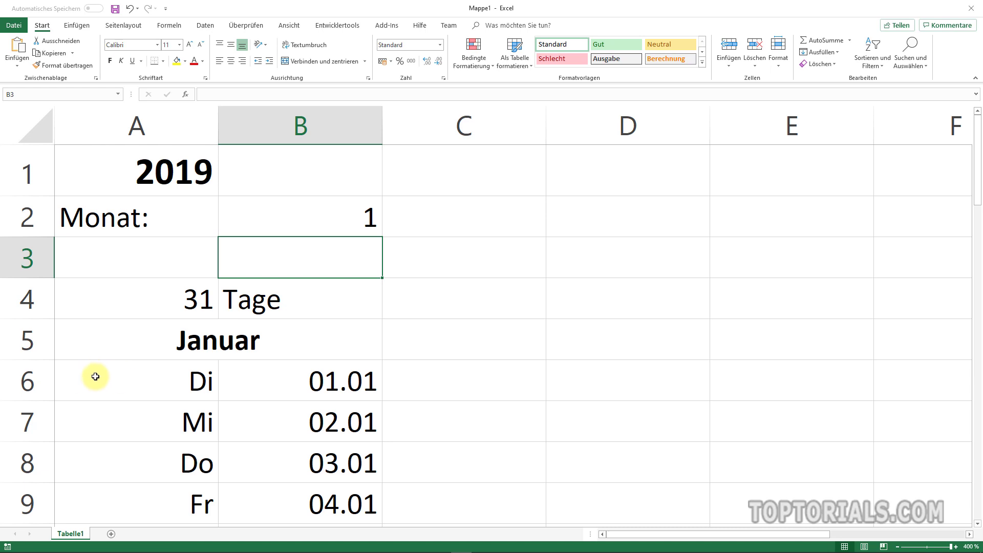
# Select the weekday and date range A6:B36 for all 31 January days
pyautogui.moveTo(95, 377); pyautogui.dragTo(312, 414)
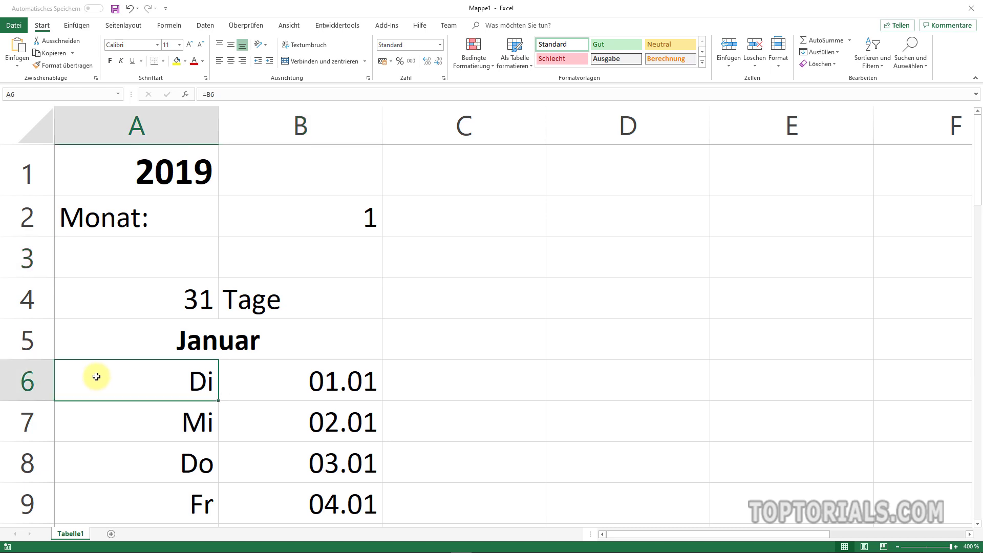
pyautogui.click(465, 342)
pyautogui.click(148, 384)
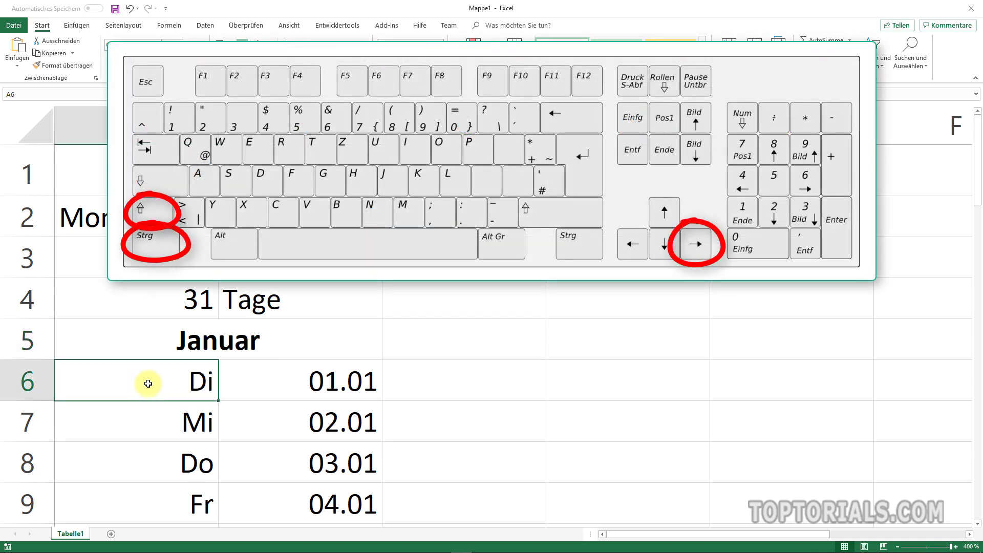
pyautogui.hotkey('ctrl', 'shift', 'Right')
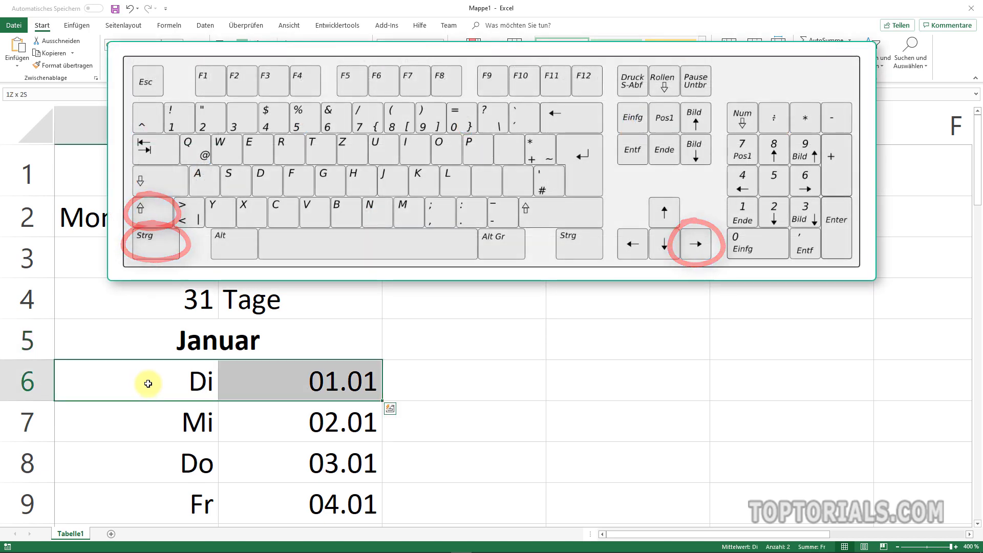
pyautogui.hotkey('ctrl', 'shift', 'Down')
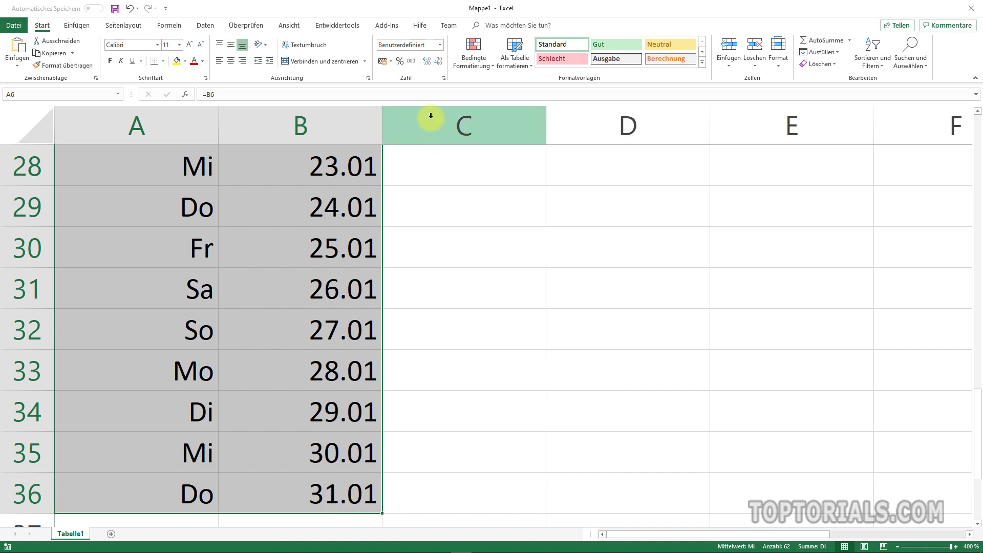
# Start a Bedingte Formatierung rule of type 'Formel zur Ermittlung der zu formatierenden Zellen verwenden'
pyautogui.click(471, 54)
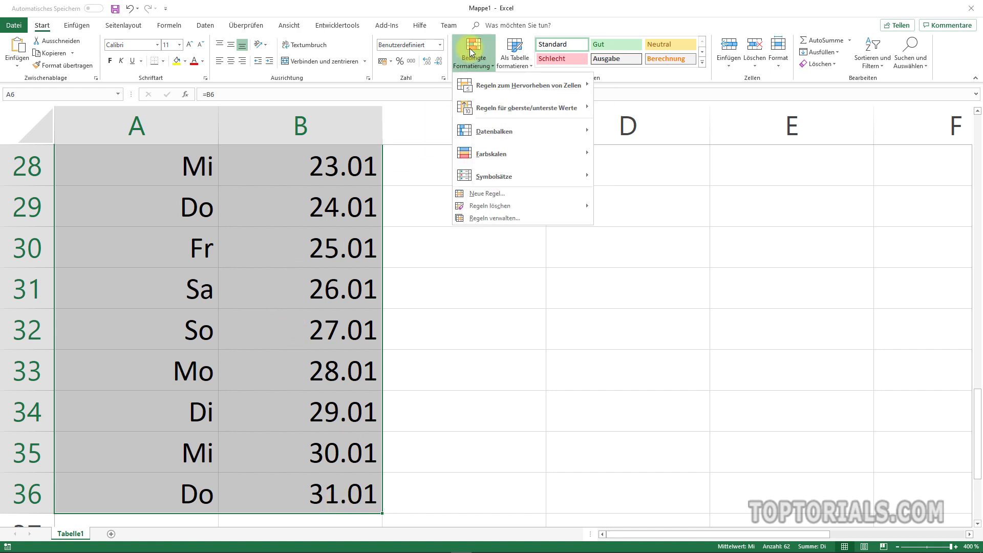
pyautogui.click(487, 194)
pyautogui.moveTo(775, 335); pyautogui.dragTo(533, 127)
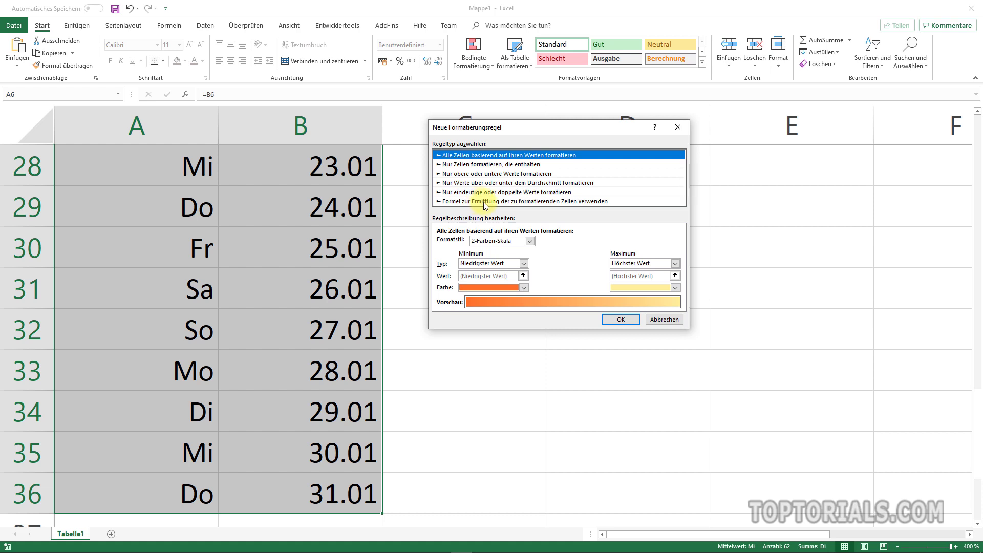
pyautogui.click(484, 201)
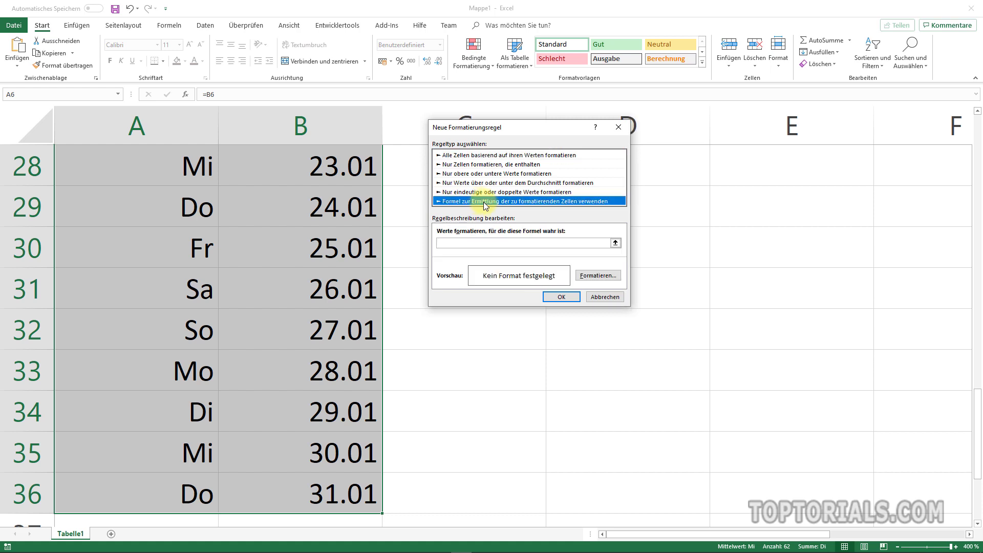
pyautogui.click(452, 242)
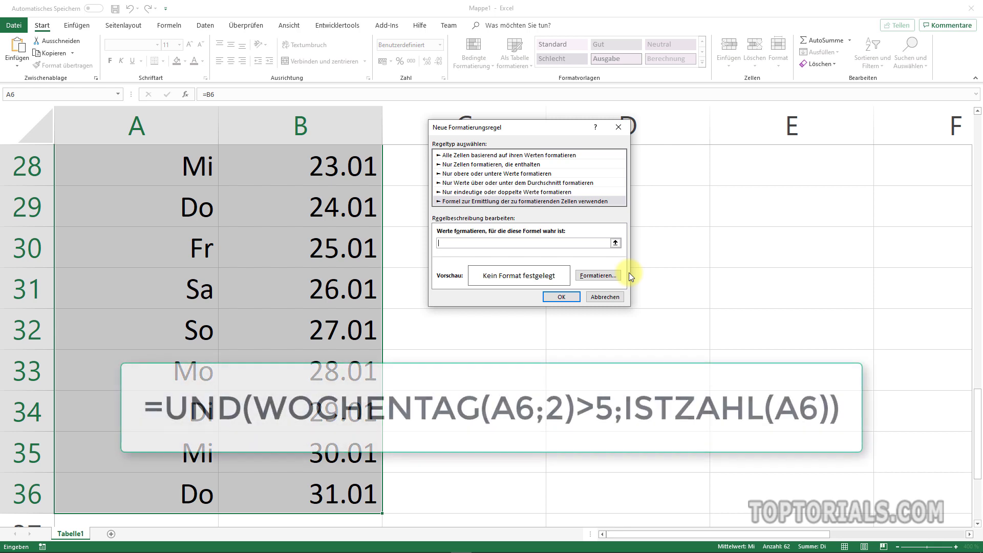
# Enter the weekend conditions WOCHENTAG(A6;2)>5 and ISTZAHL(A6) in the rule's formula box
pyautogui.write('WOC')
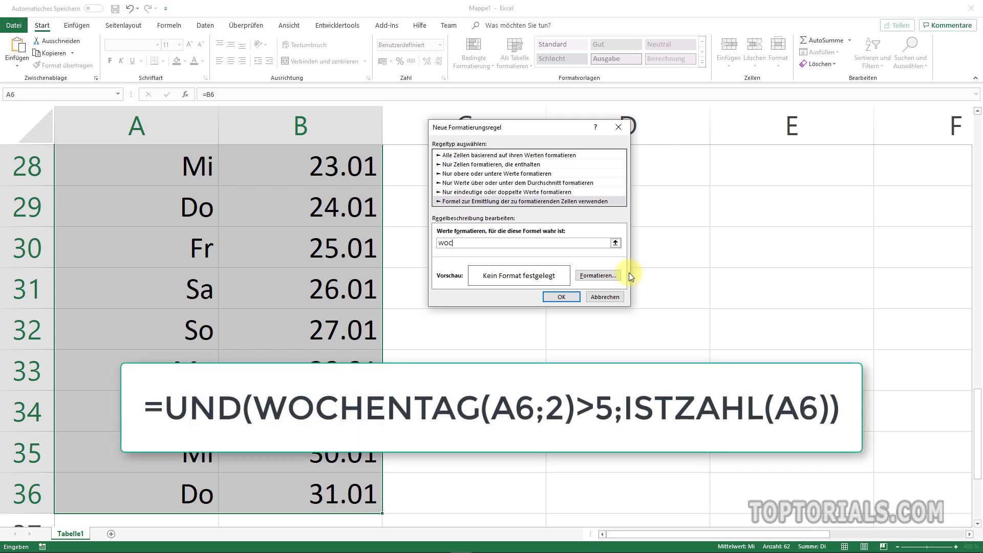
pyautogui.write('HENTAG')
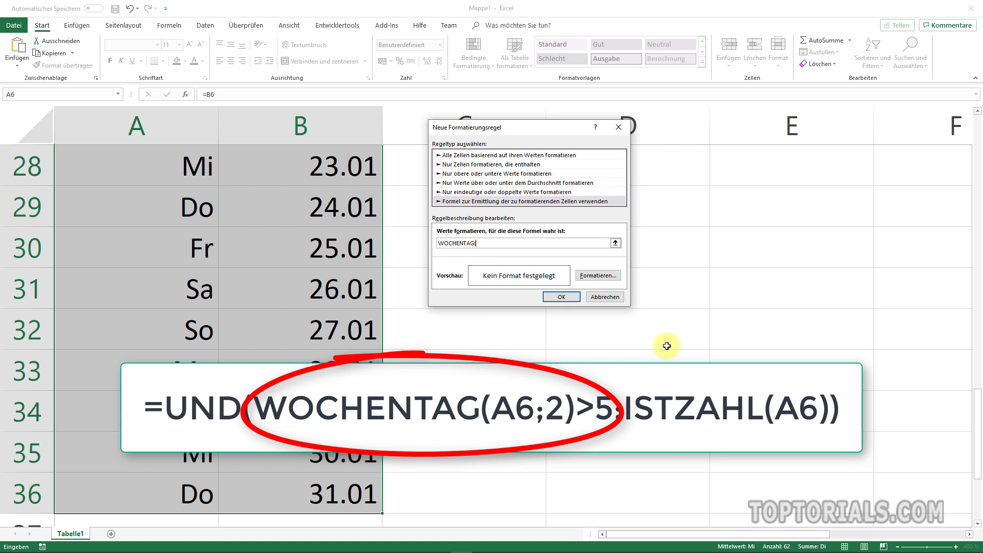
pyautogui.write('(A6;2)>')
pyautogui.write('5')
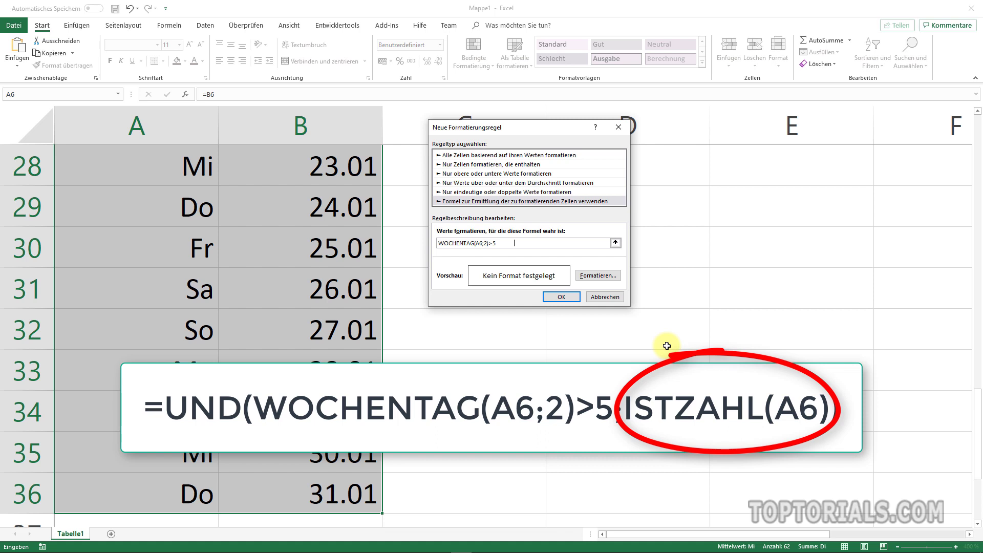
pyautogui.write('ISTZAHL')
pyautogui.write('(A6')
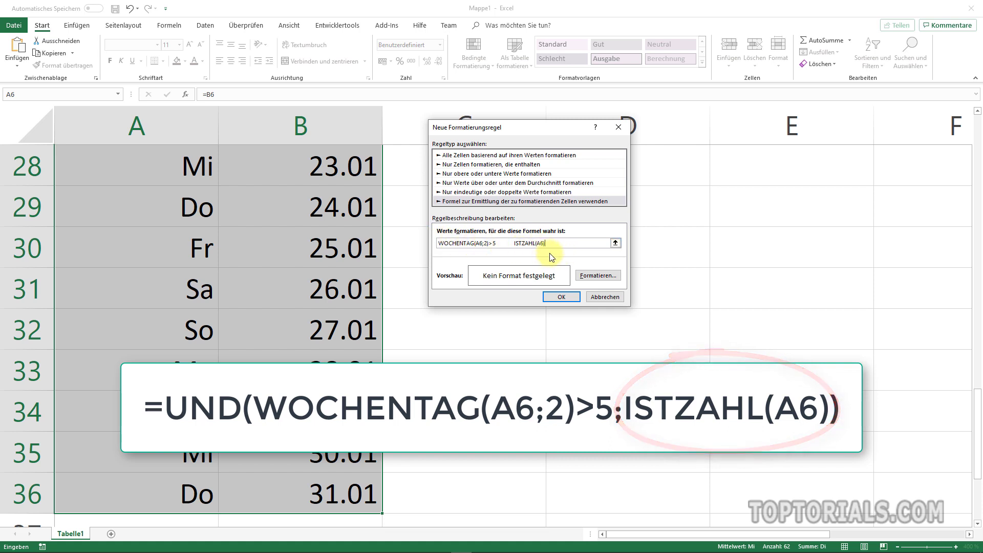
# Combine both conditions as =UND(WOCHENTAG(A6;2)>5;ISTZAHL(A6)), removing stray spaces and the $B$6 reference
pyautogui.click(439, 244)
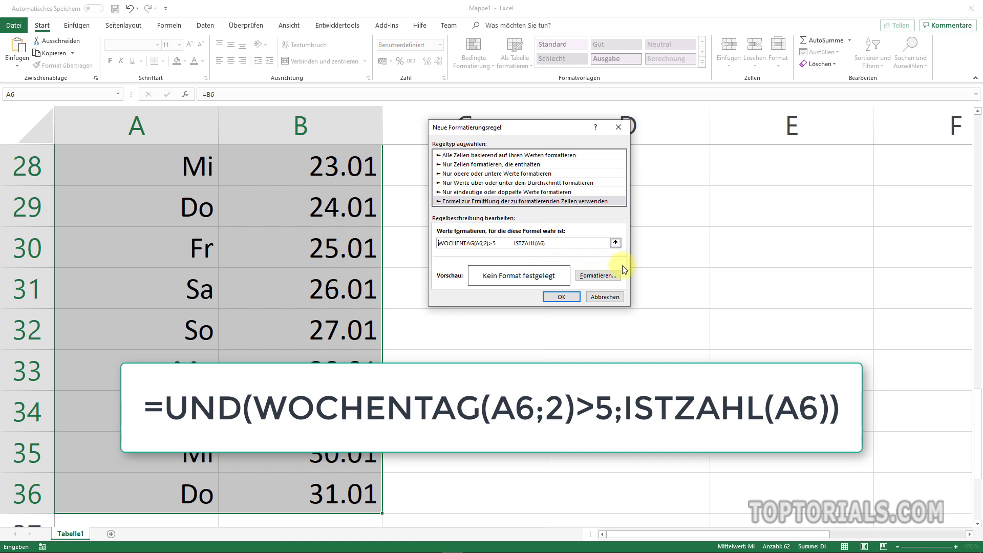
pyautogui.write('=')
pyautogui.write('UND(')
pyautogui.click(514, 243)
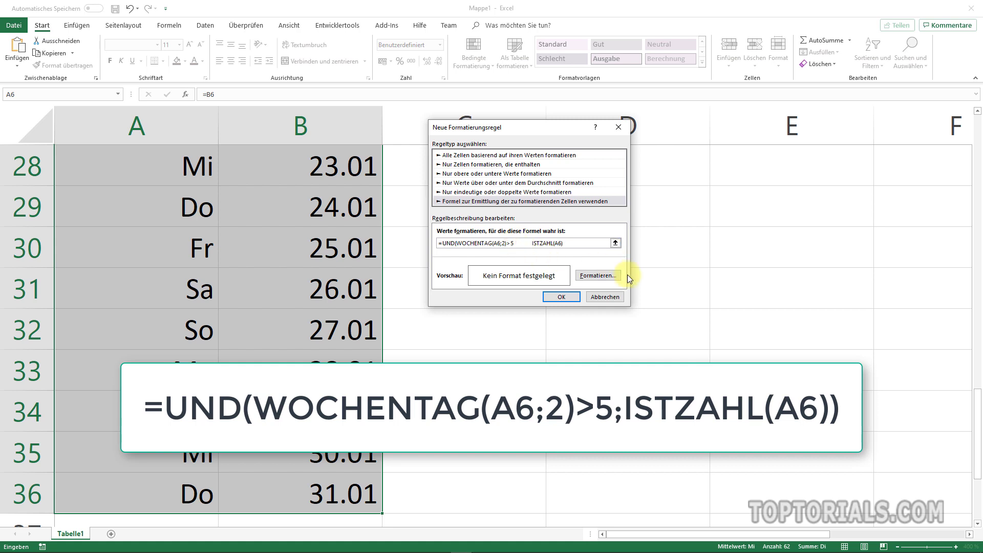
pyautogui.write(';')
pyautogui.press('Delete')
pyautogui.press('Delete')
pyautogui.press('Delete')
pyautogui.press('Delete')
pyautogui.press('Delete')
pyautogui.press('Delete')
pyautogui.press('Delete')
pyautogui.press('Right')
pyautogui.press('Left')
pyautogui.press('BackSpace')
pyautogui.press('BackSpace')
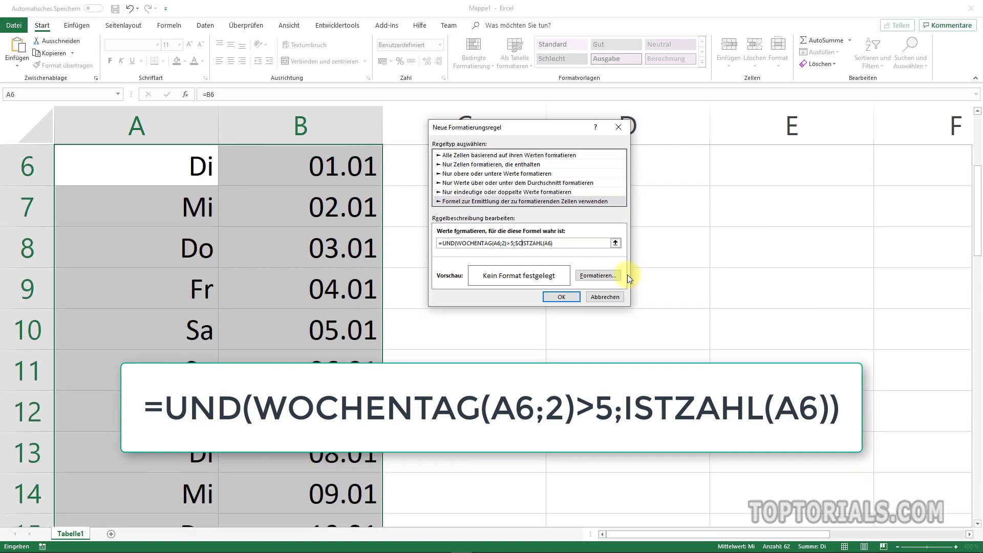
pyautogui.press('BackSpace')
pyautogui.press('BackSpace')
pyautogui.write(')')
# Give the weekend rule a light grey background fill
pyautogui.click(600, 276)
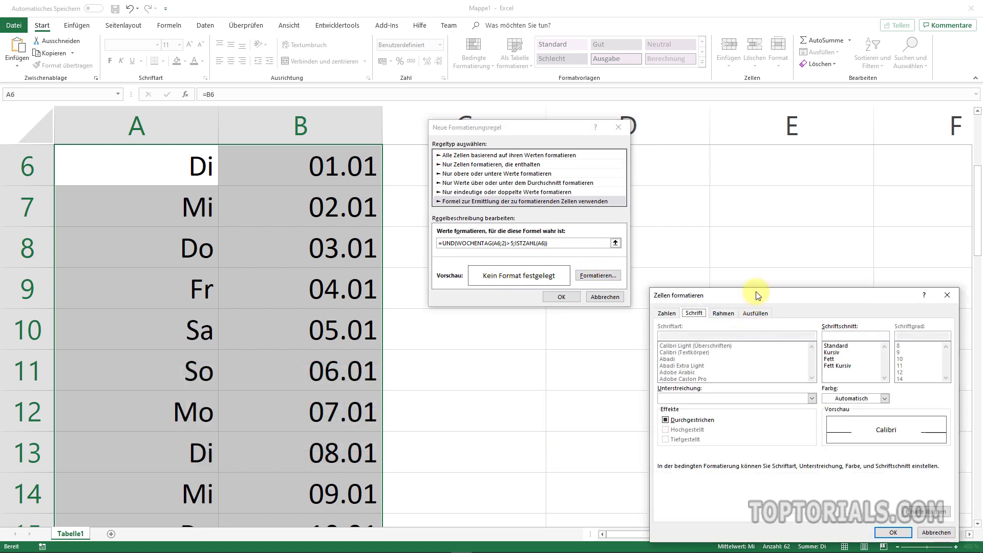
pyautogui.moveTo(758, 295); pyautogui.dragTo(723, 240)
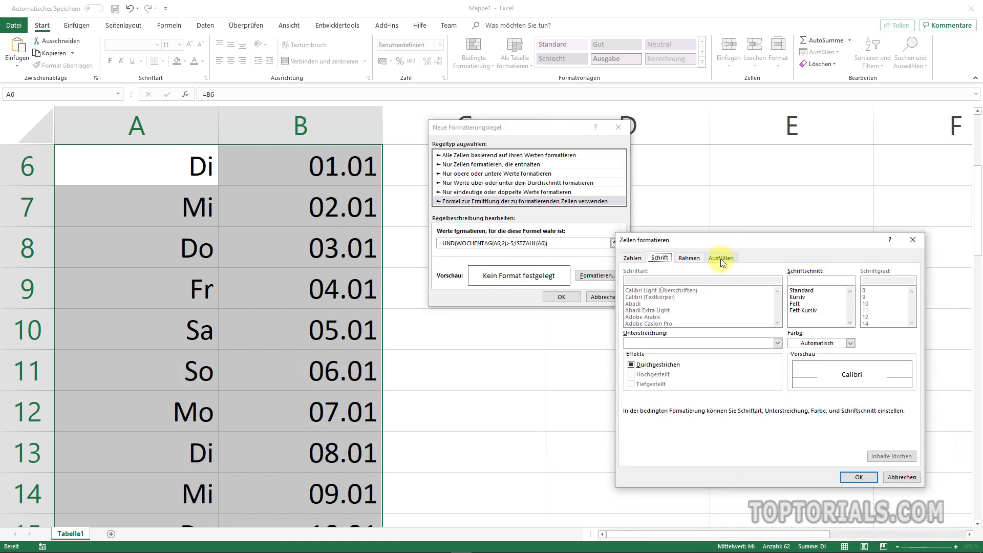
pyautogui.click(721, 259)
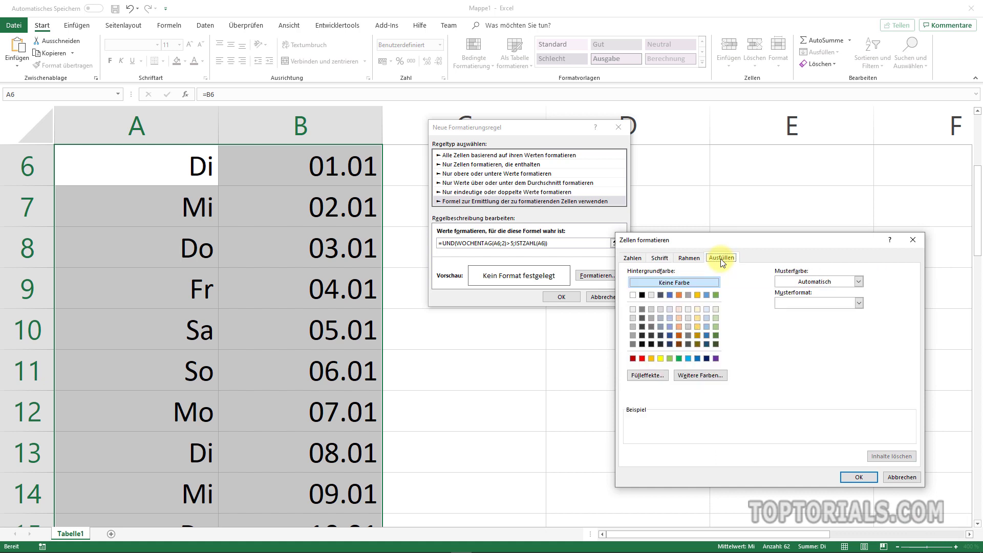
pyautogui.click(651, 310)
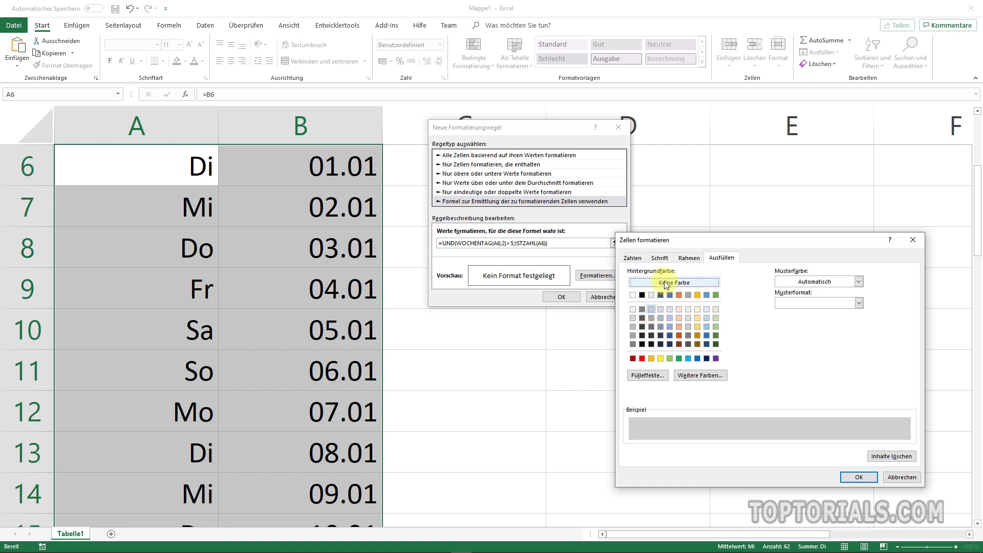
pyautogui.click(660, 258)
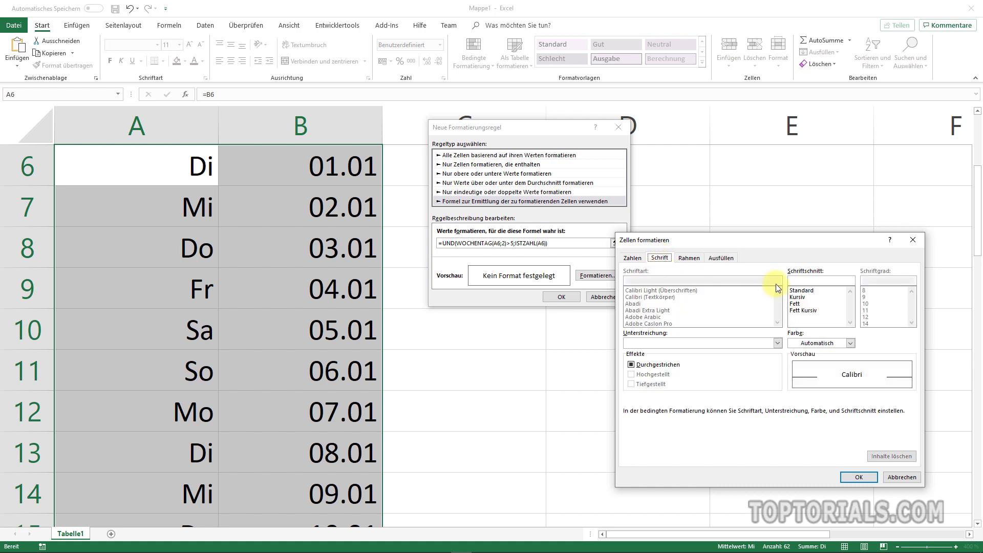
pyautogui.click(633, 258)
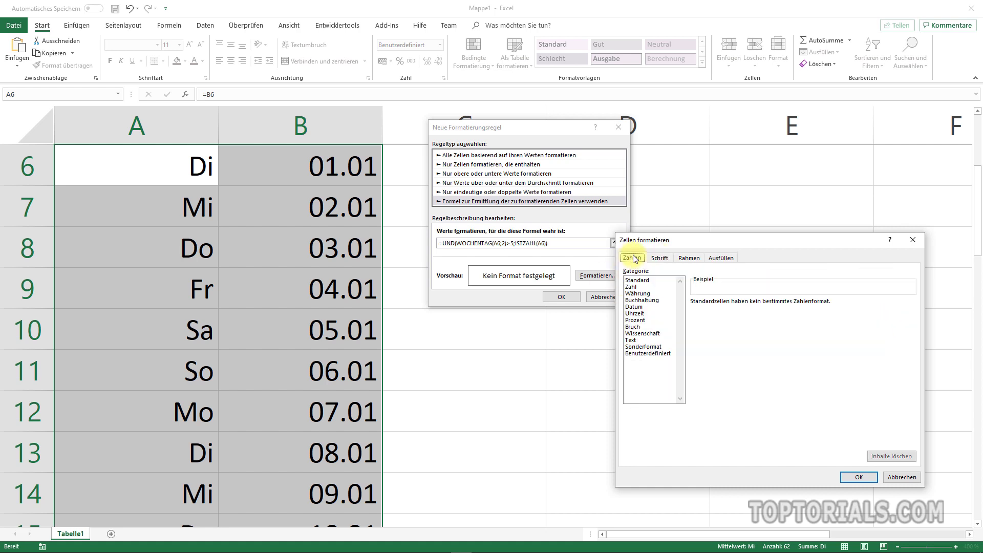
pyautogui.click(688, 258)
pyautogui.click(721, 258)
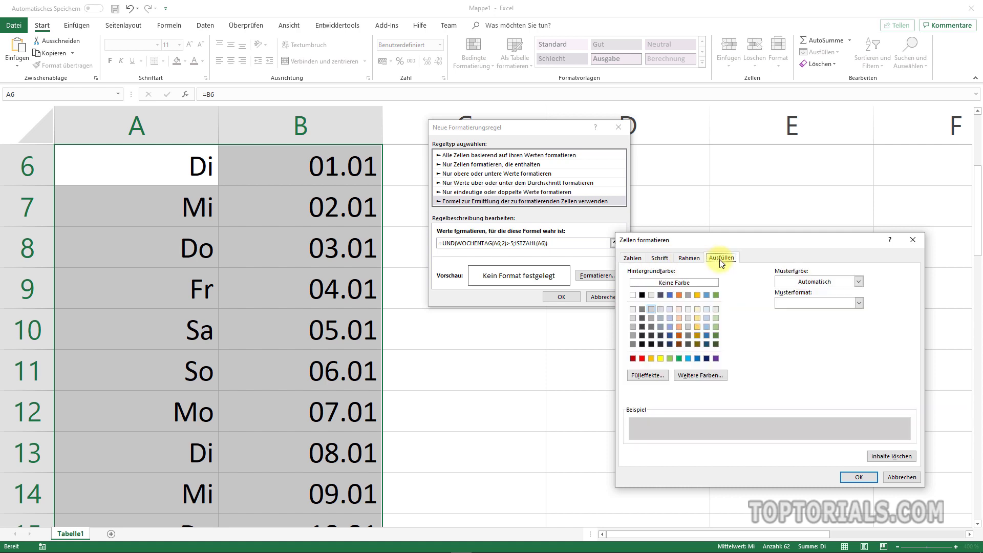
pyautogui.click(862, 477)
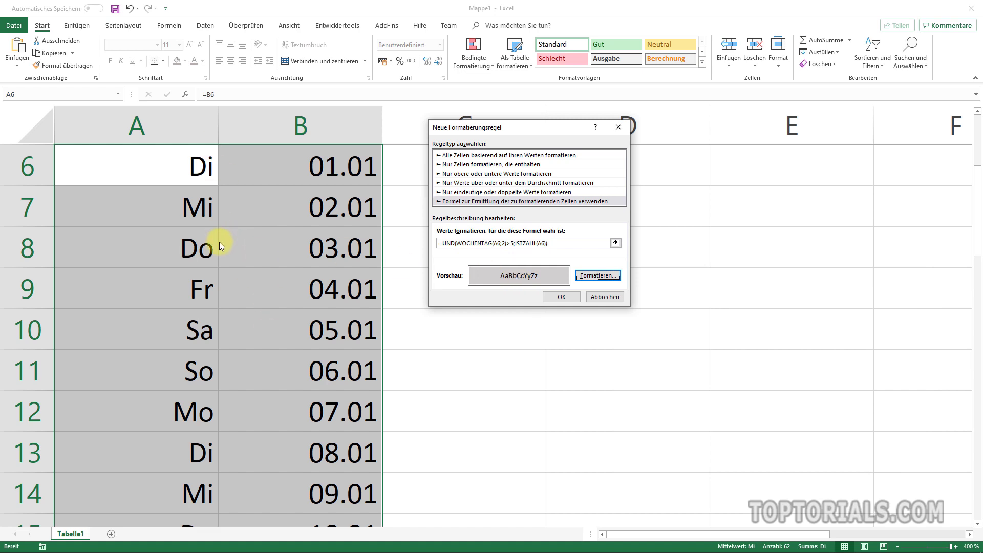
# Make the weekend rule's text bold
pyautogui.click(591, 275)
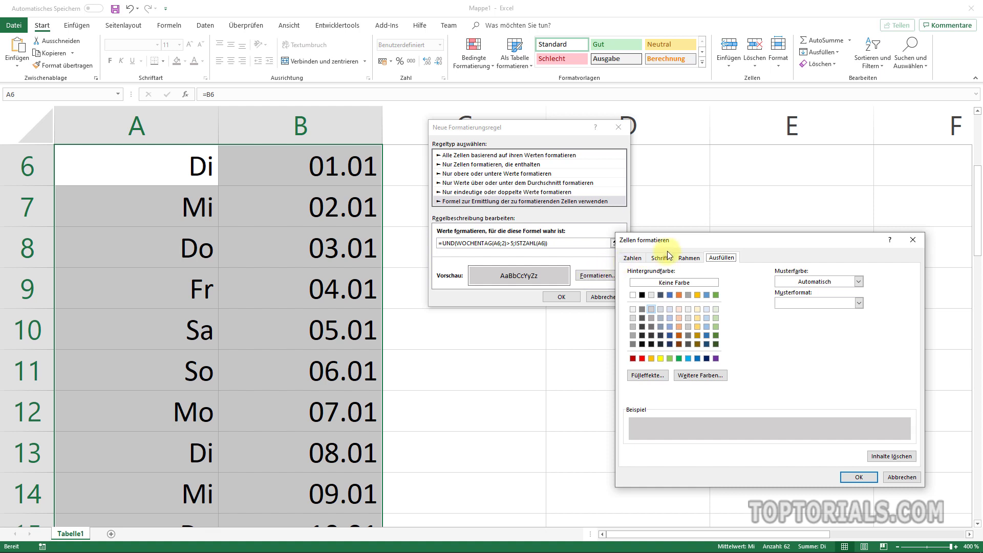
pyautogui.click(654, 259)
pyautogui.click(795, 303)
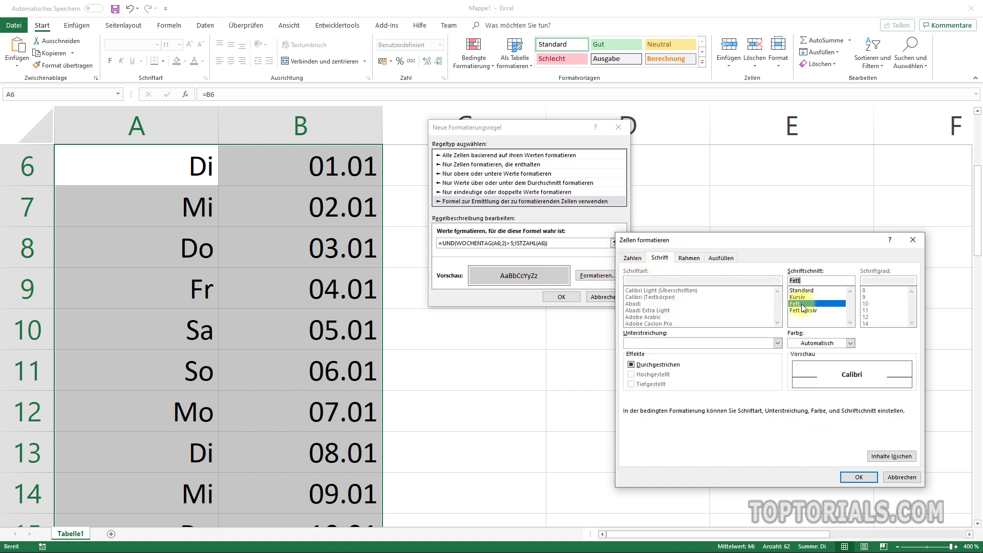
pyautogui.click(873, 478)
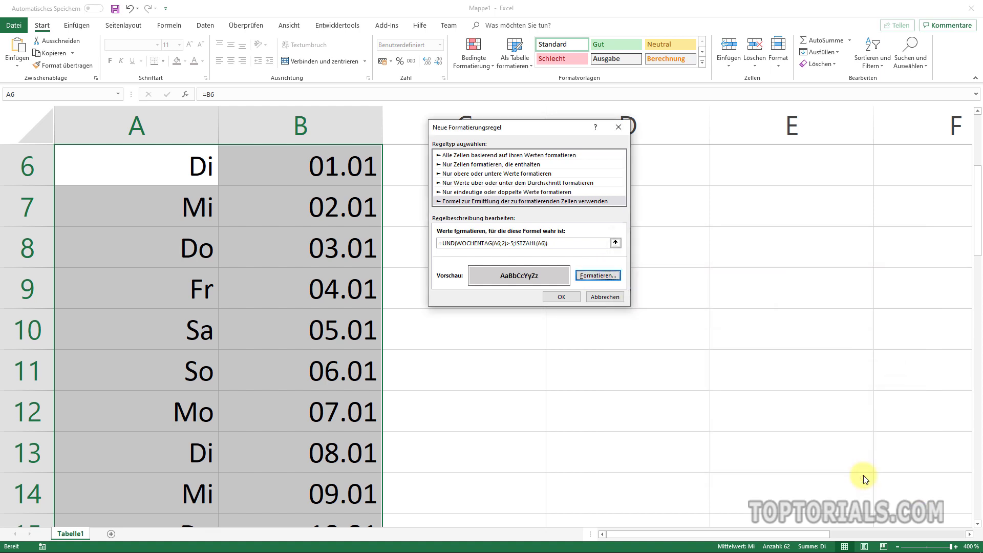
# Apply the weekend rule so Saturday and Sunday rows show bold on grey
pyautogui.click(561, 297)
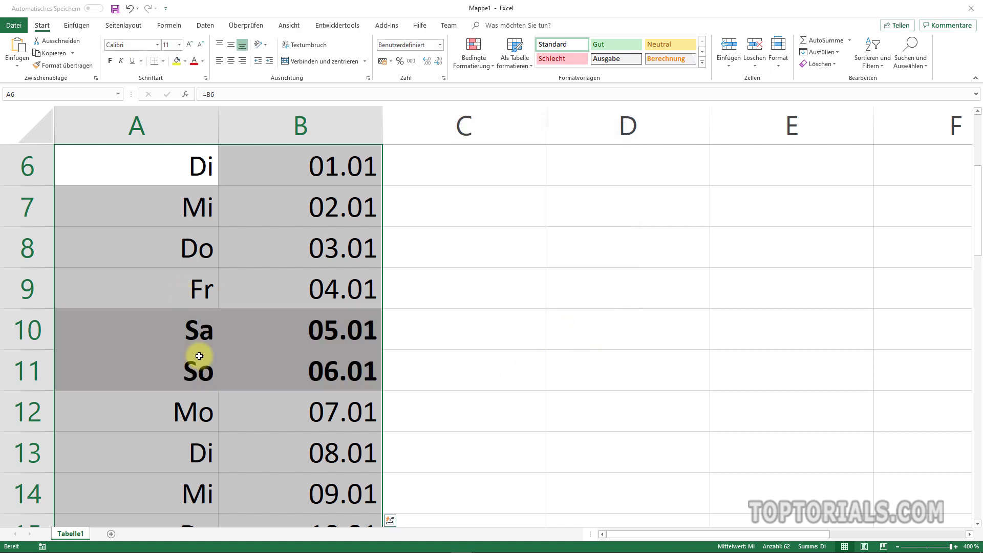
pyautogui.scroll(-1, 460, 399)
pyautogui.scroll(-2, 460, 399)
pyautogui.scroll(-1, 461, 399)
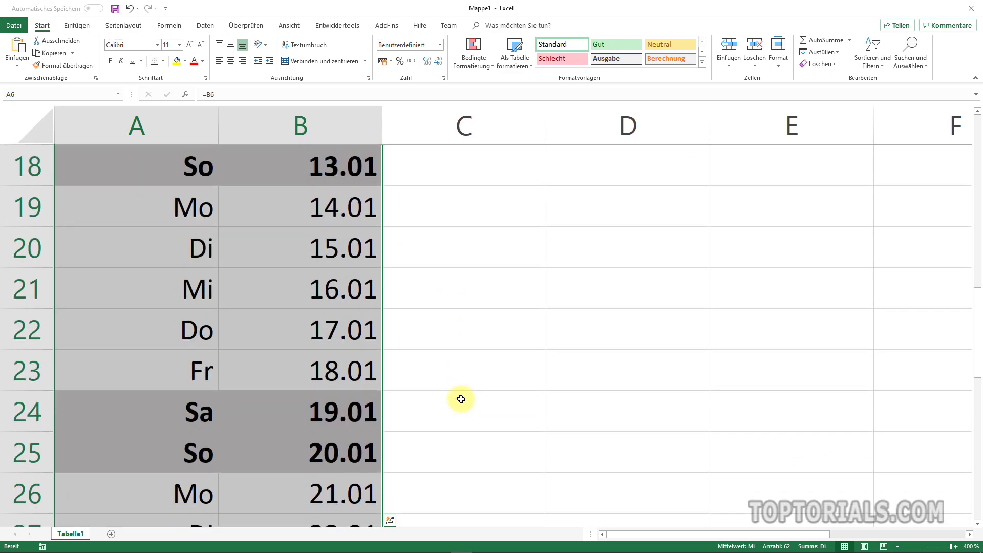
pyautogui.scroll(-3, 460, 398)
pyautogui.scroll(-2, 461, 399)
pyautogui.scroll(5, 461, 399)
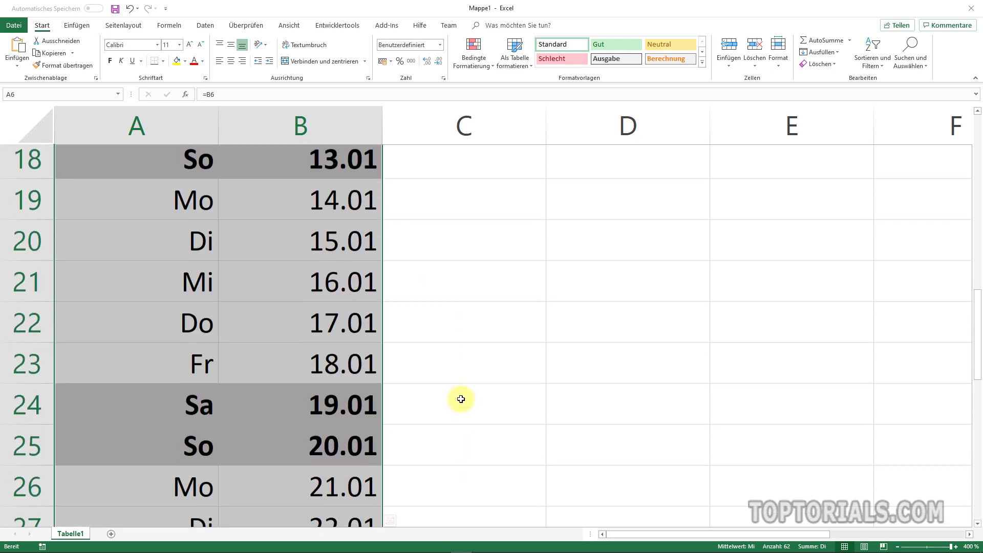
pyautogui.scroll(5, 461, 399)
pyautogui.scroll(1, 461, 399)
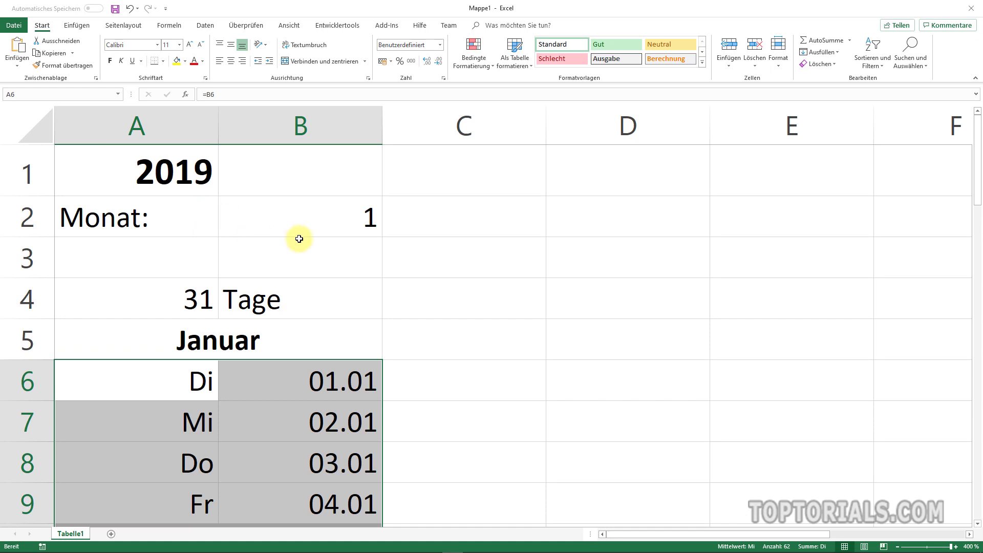
# Set the month in B2 to 3 to display März
pyautogui.click(281, 219)
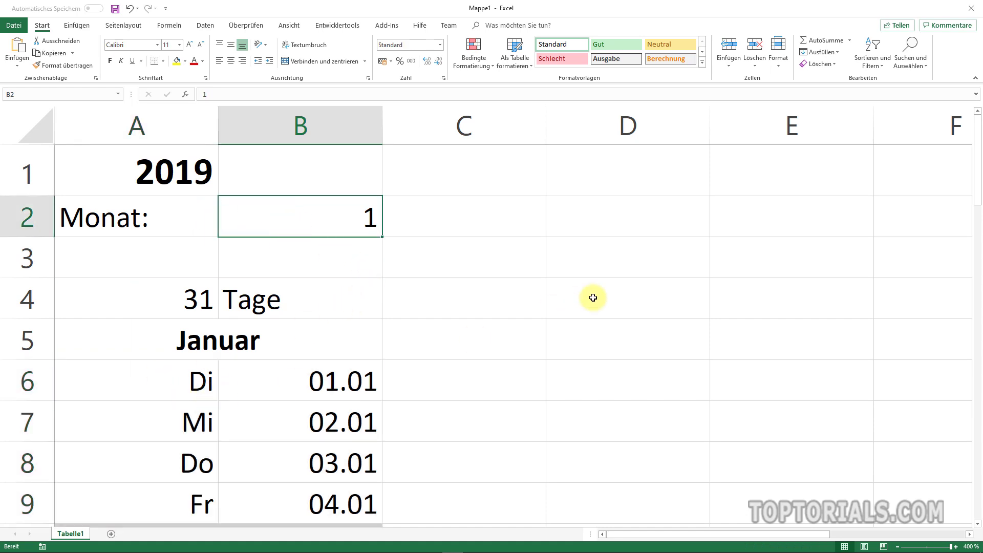
pyautogui.write('3')
pyautogui.press('Return')
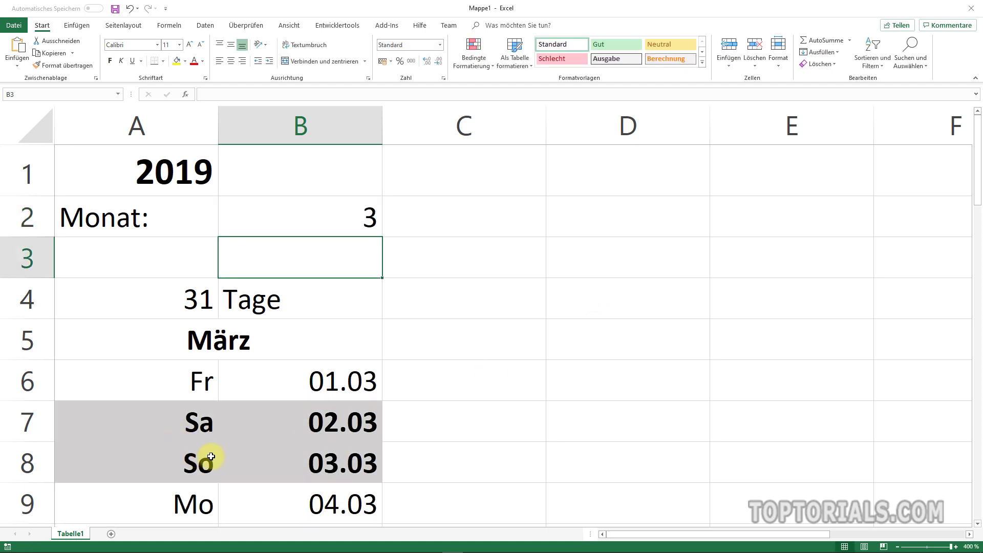
# Add a bold 'Aufgaben' heading in cell C5
pyautogui.click(463, 338)
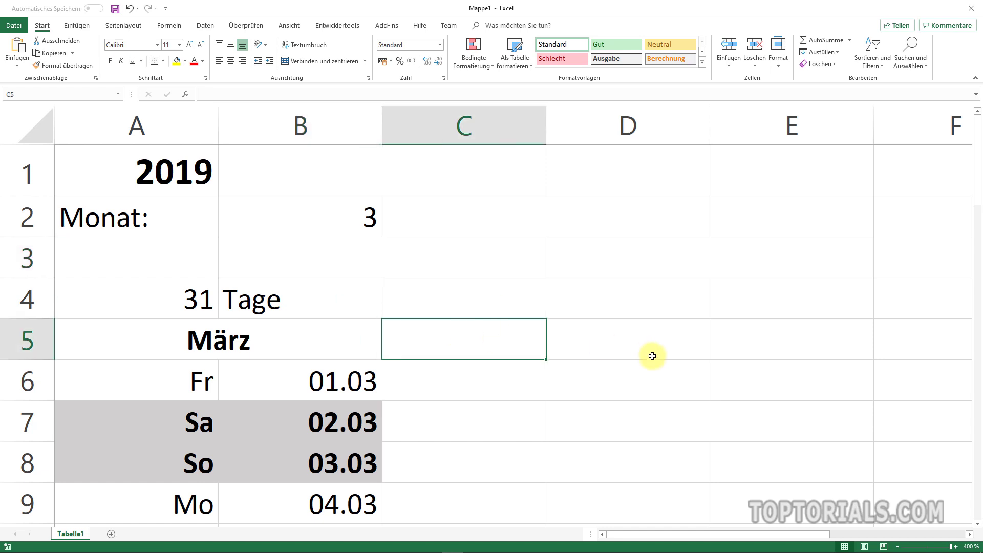
pyautogui.write('Aufgaben')
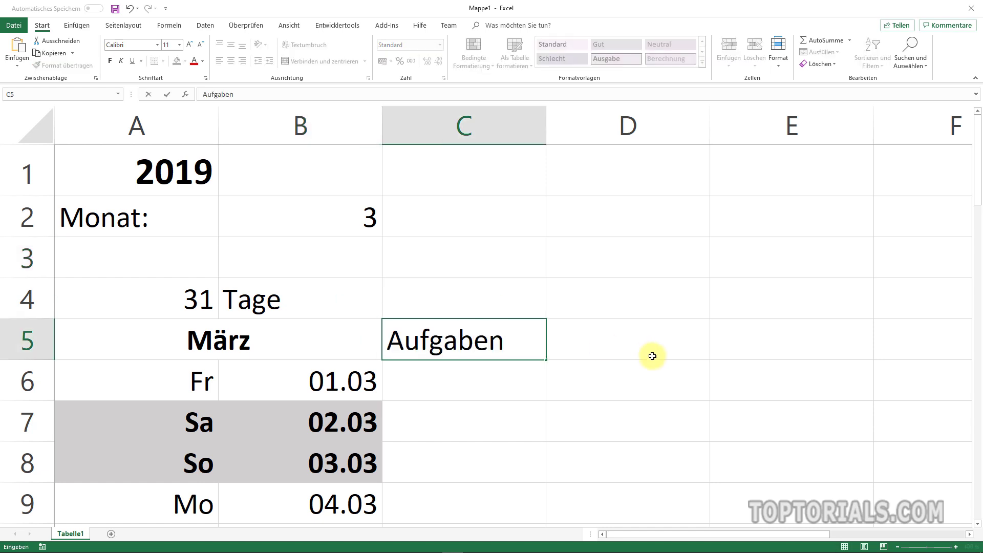
pyautogui.press('Return')
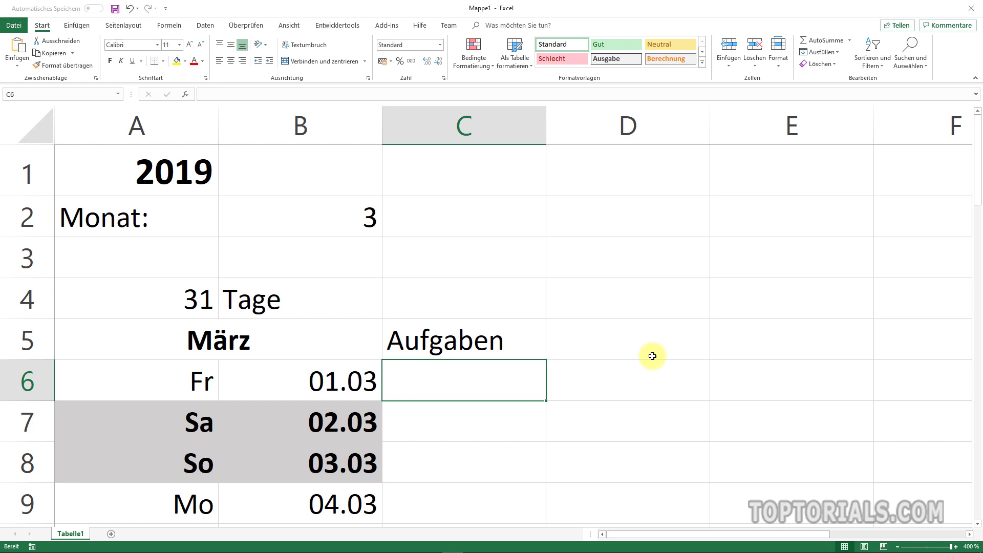
pyautogui.click(453, 344)
pyautogui.click(110, 61)
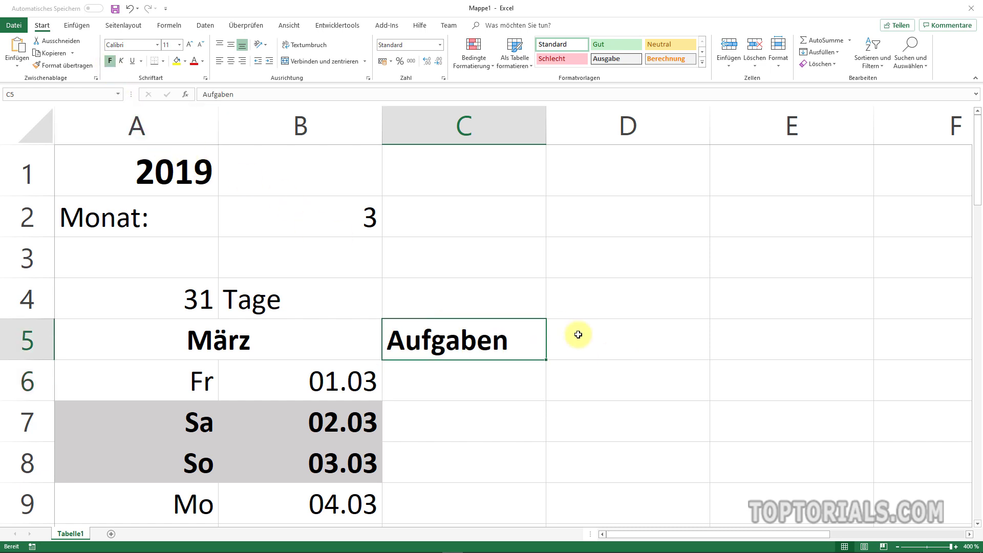
# Widen column C to make room for the tasks
pyautogui.moveTo(546, 117); pyautogui.dragTo(735, 127)
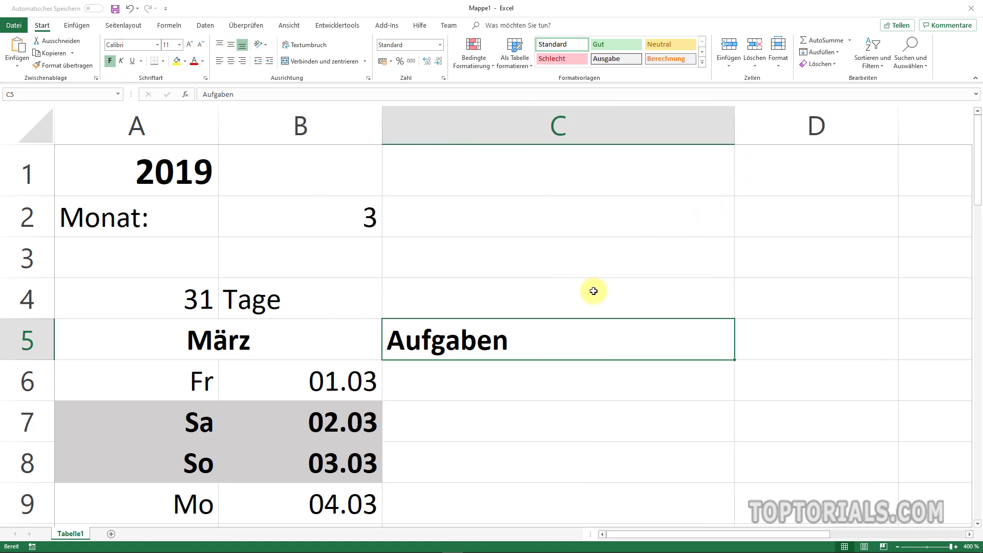
pyautogui.scroll(-1, 594, 291)
pyautogui.scroll(-2, 548, 318)
pyautogui.scroll(3, 549, 318)
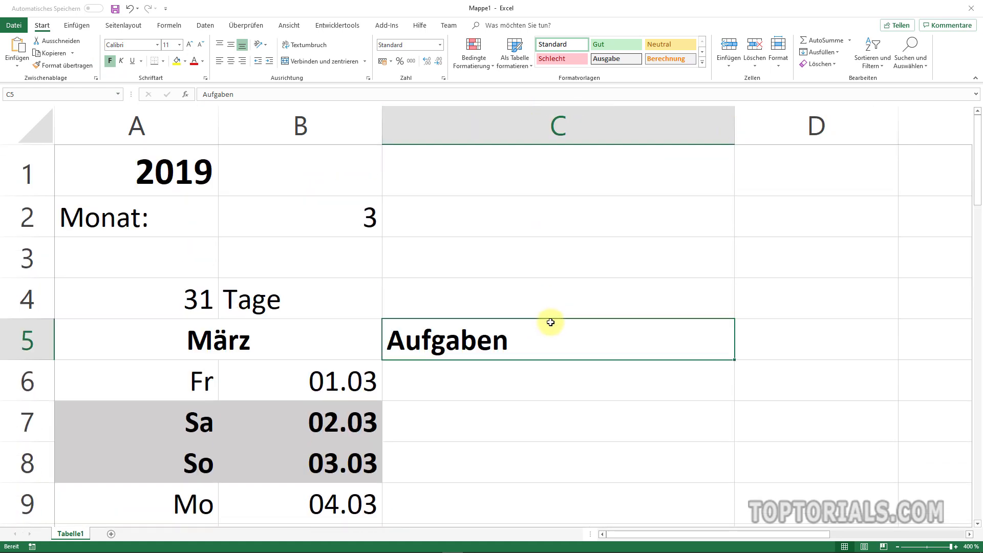
pyautogui.click(161, 171)
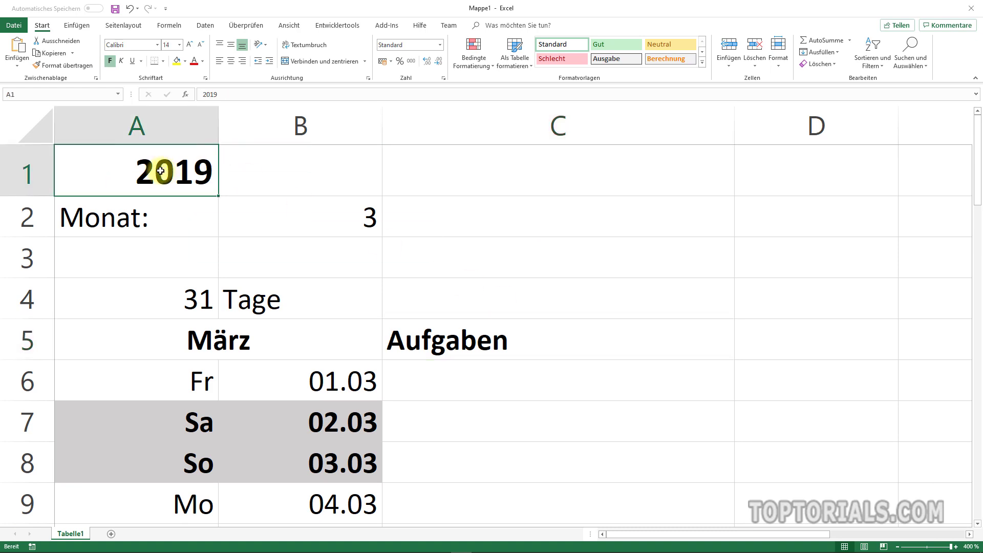